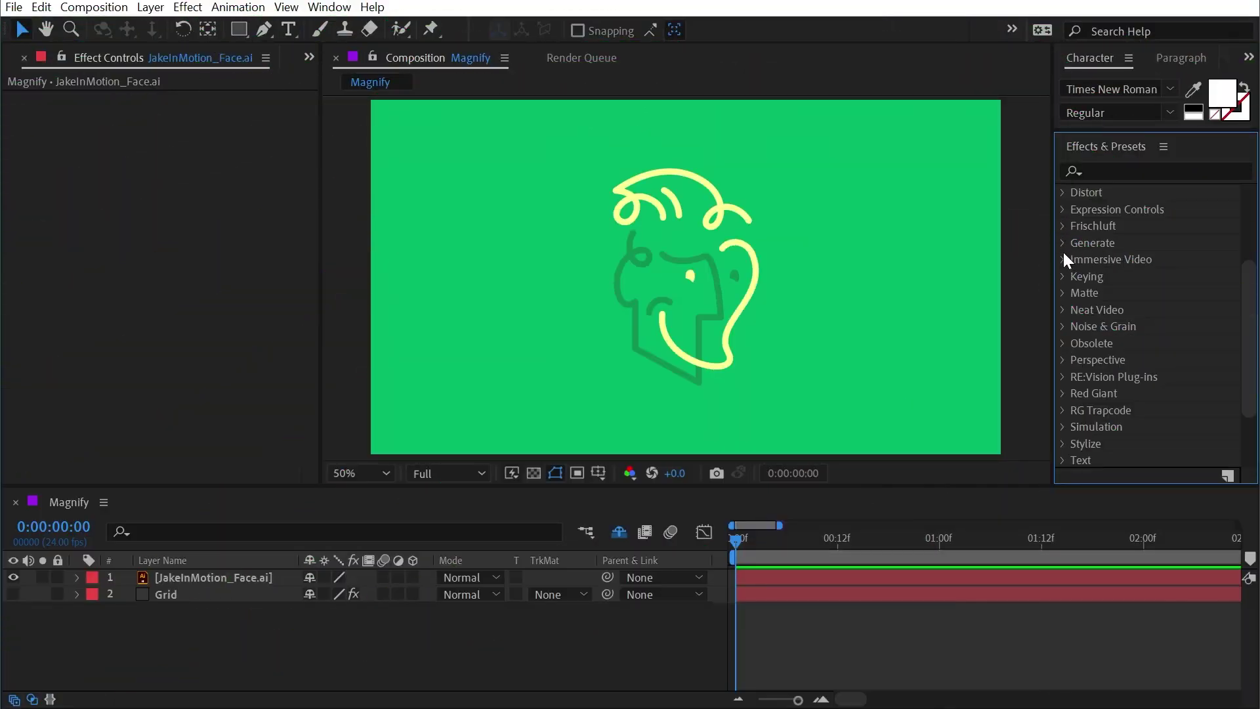
- Scroll the Effects & Presets panel and expand its Distort category
{"action": "scroll", "coordinate": [1064, 253], "scroll_direction": "up", "scroll_amount": 3}
{"action": "left_click", "coordinate": [1061, 282]}
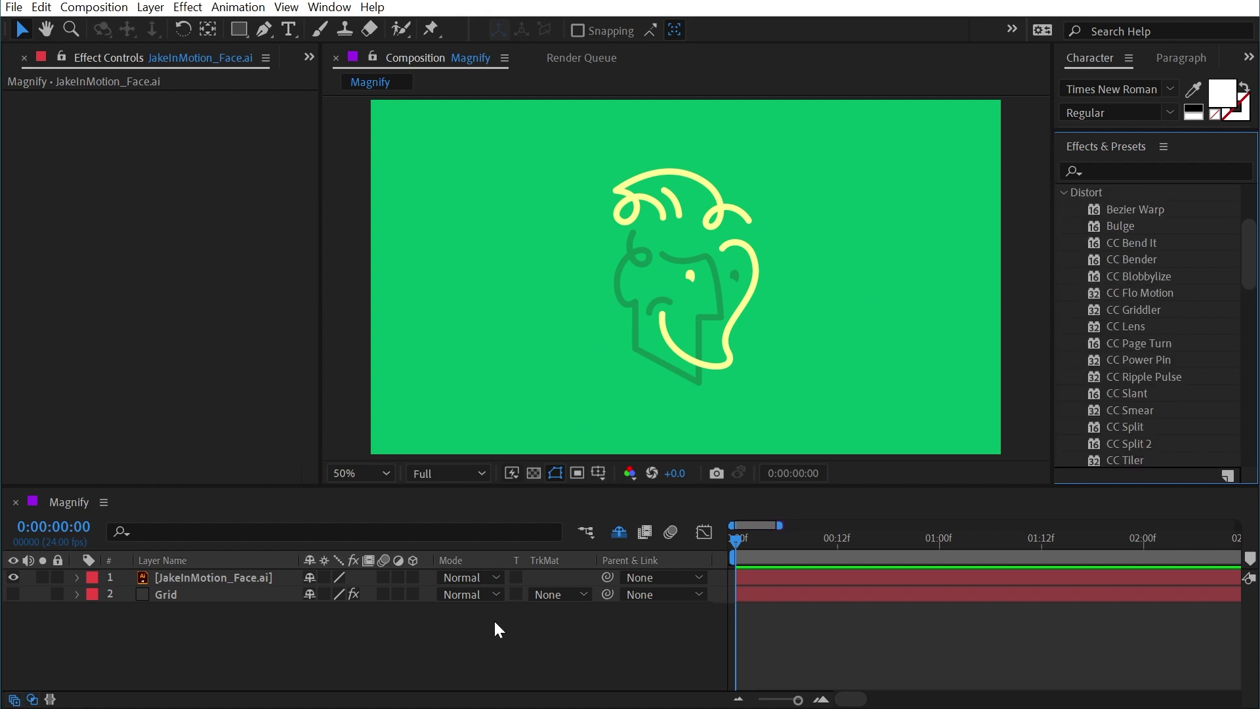
- Add Adjustment Layer 8 via Layer > New and switch on the Grid layer's visibility
{"action": "left_click", "coordinate": [164, 8]}
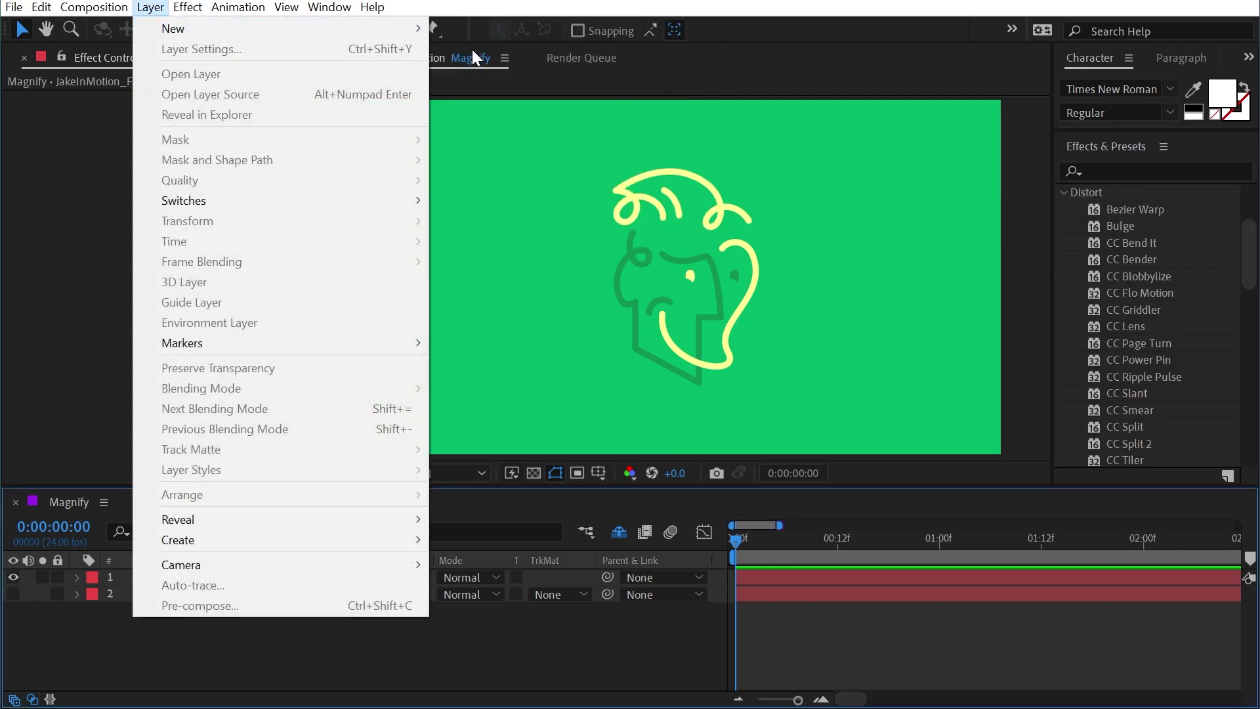
{"action": "mouse_move", "coordinate": [418, 28]}
{"action": "left_click", "coordinate": [491, 150]}
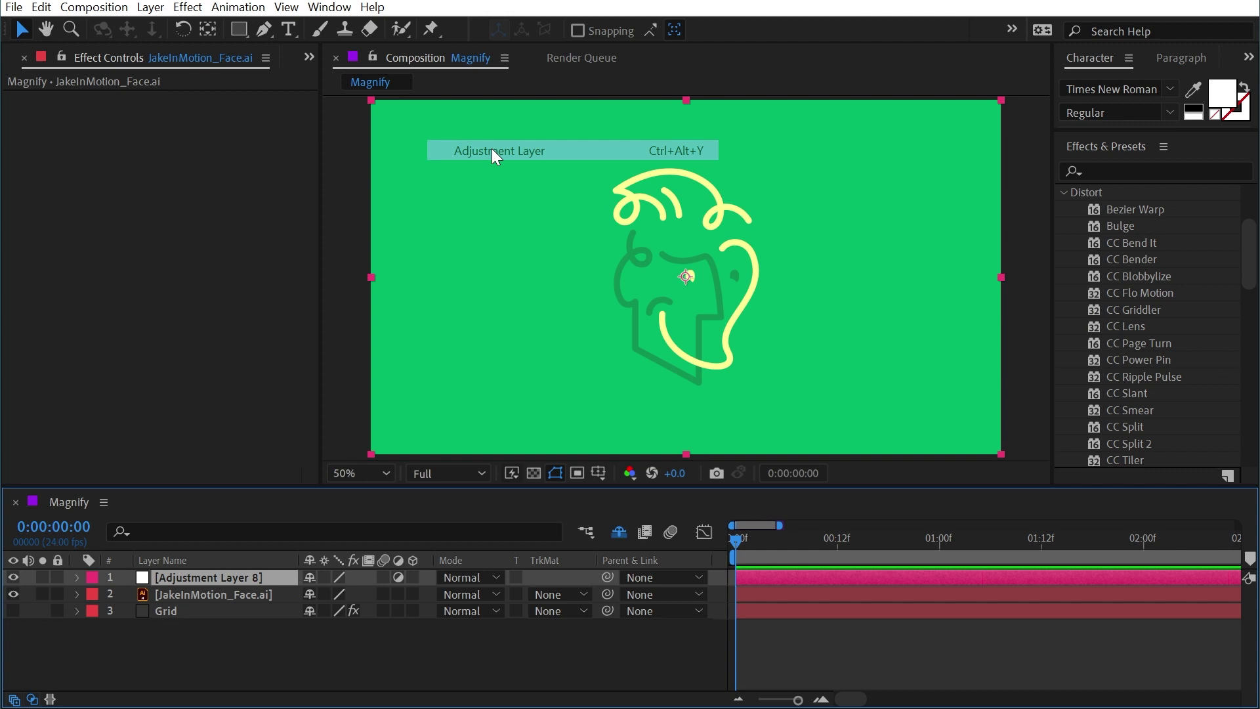
{"action": "left_click", "coordinate": [13, 610]}
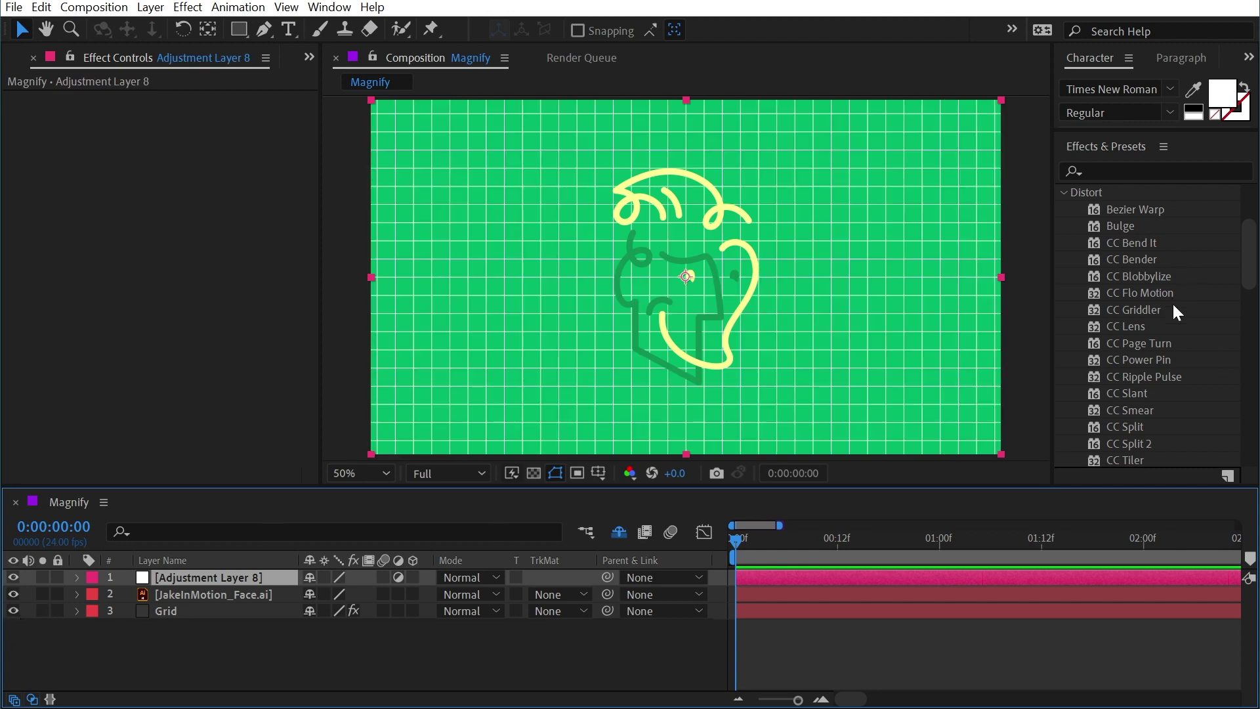
- Apply Distort > Magnify to Adjustment Layer 8 and scrub Size to 437, keeping the Circle shape
{"action": "scroll", "coordinate": [1172, 301], "scroll_direction": "down", "scroll_amount": 5}
{"action": "double_click", "coordinate": [1126, 322]}
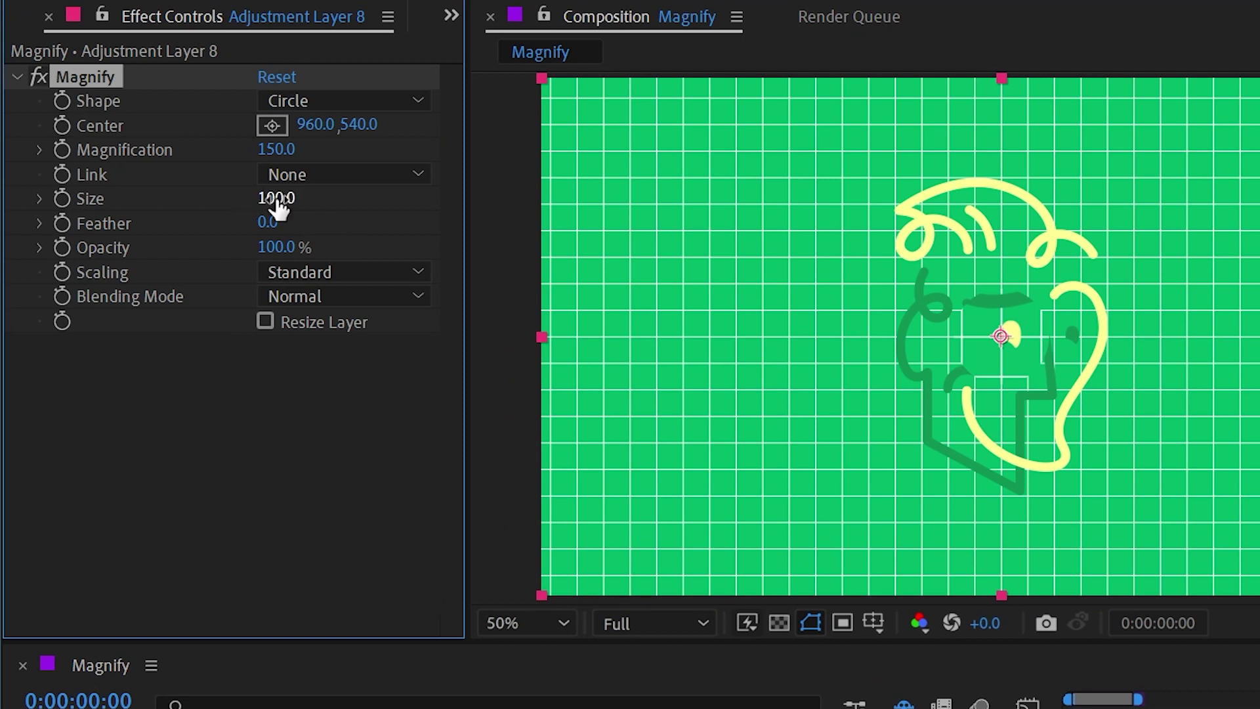
{"action": "left_click_drag", "start_coordinate": [278, 207], "coordinate": [766, 208]}
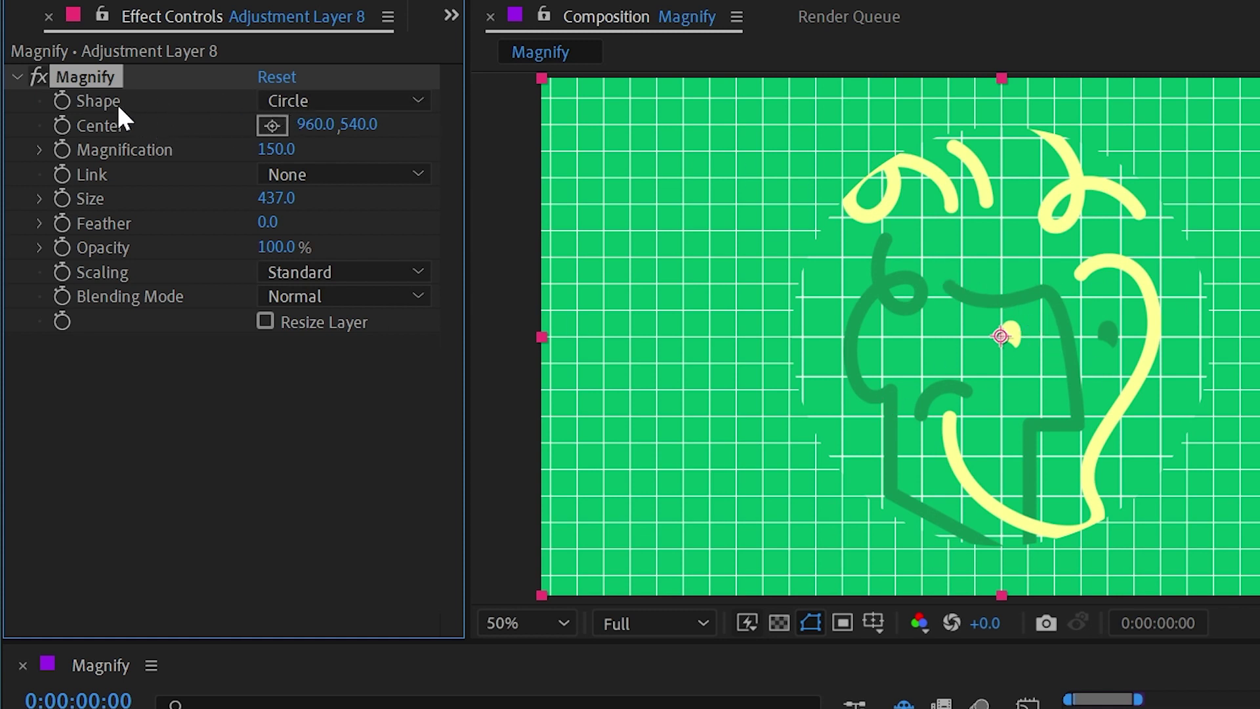
{"action": "left_click", "coordinate": [308, 99]}
{"action": "left_click", "coordinate": [326, 159]}
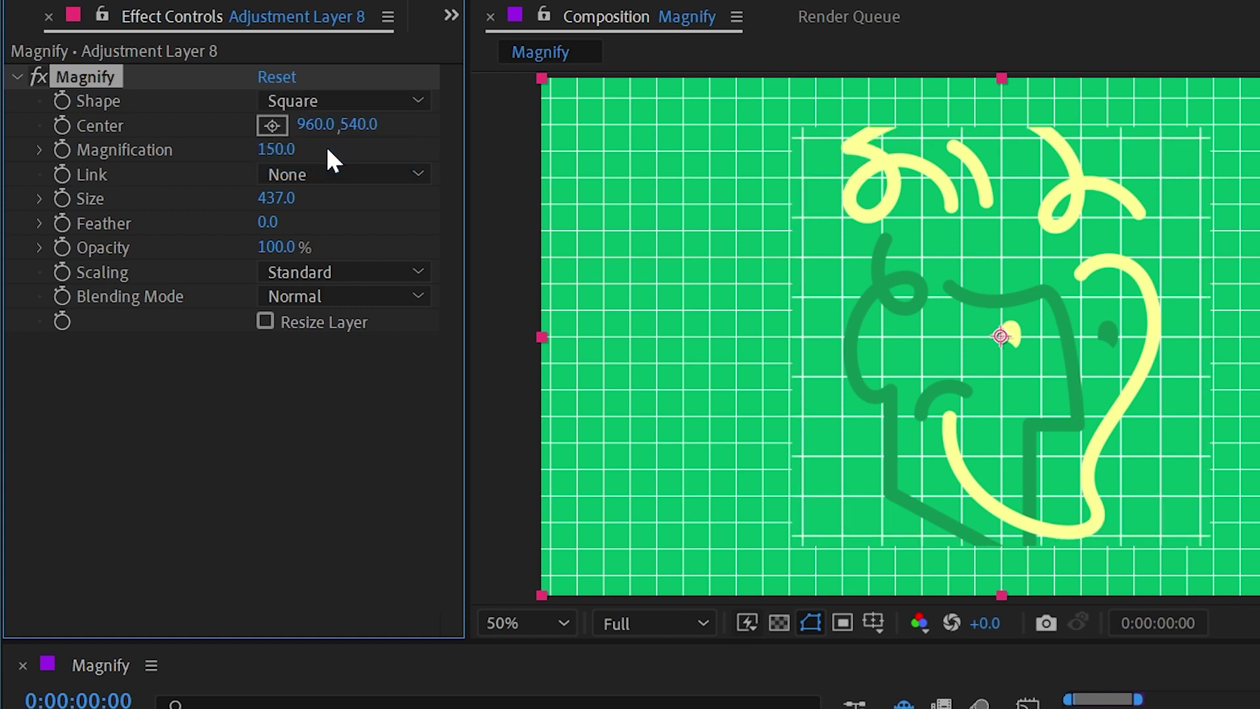
{"action": "key", "text": "ctrl+z"}
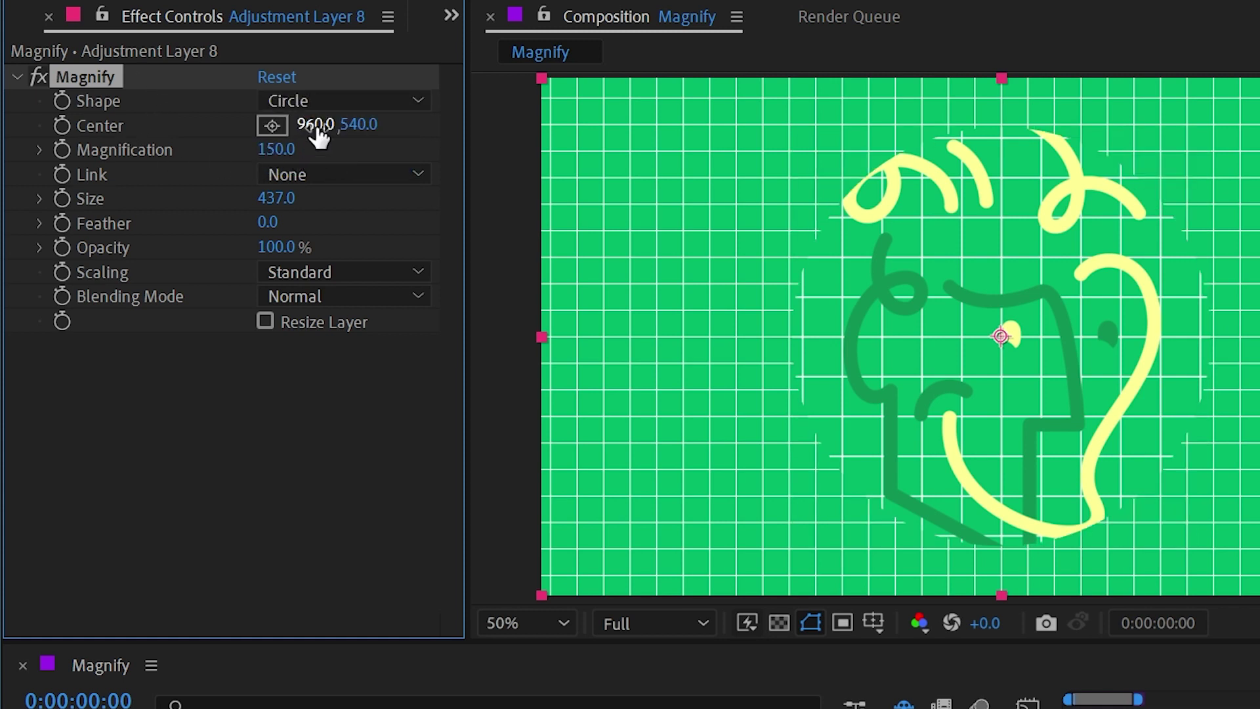
- Drag the Magnify centre over the face to 990, 568 and scrub Magnification to 244
{"action": "mouse_move", "coordinate": [318, 134]}
{"action": "left_mouse_down"}
{"action": "mouse_move", "coordinate": [155, 121]}
{"action": "mouse_move", "coordinate": [427, 120]}
{"action": "mouse_move", "coordinate": [308, 125]}
{"action": "left_mouse_up"}
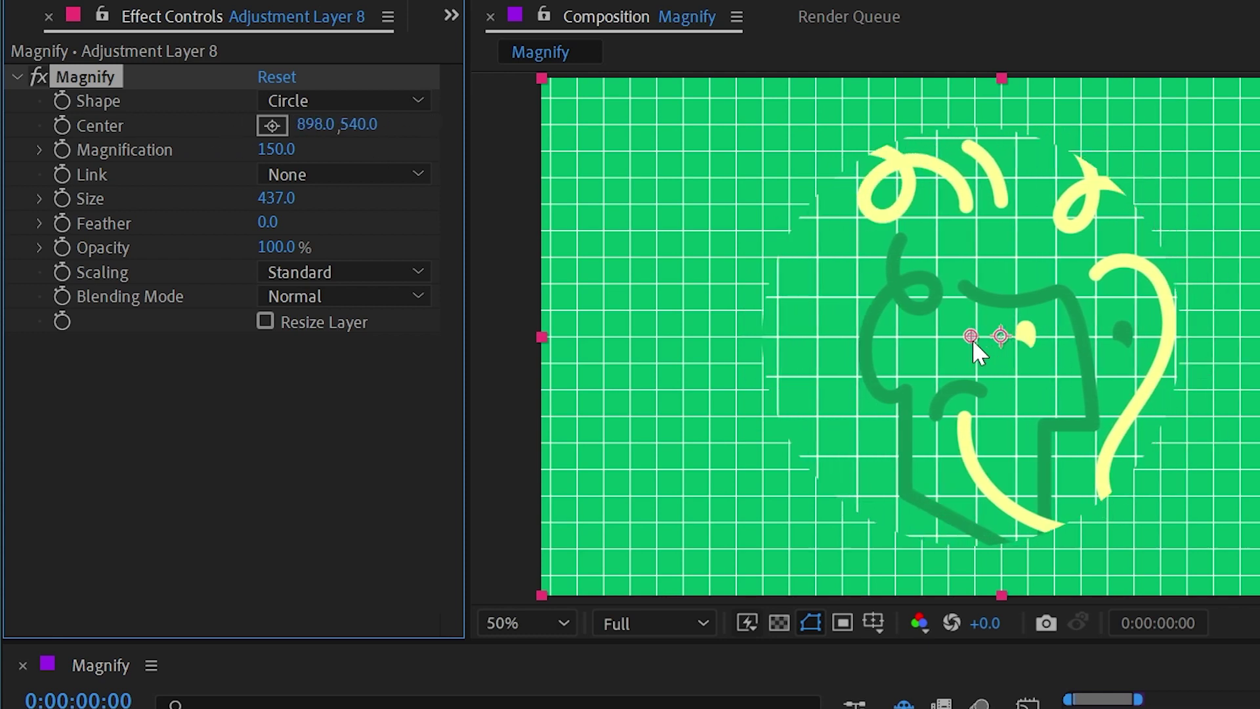
{"action": "left_click_drag", "start_coordinate": [971, 339], "coordinate": [1015, 349]}
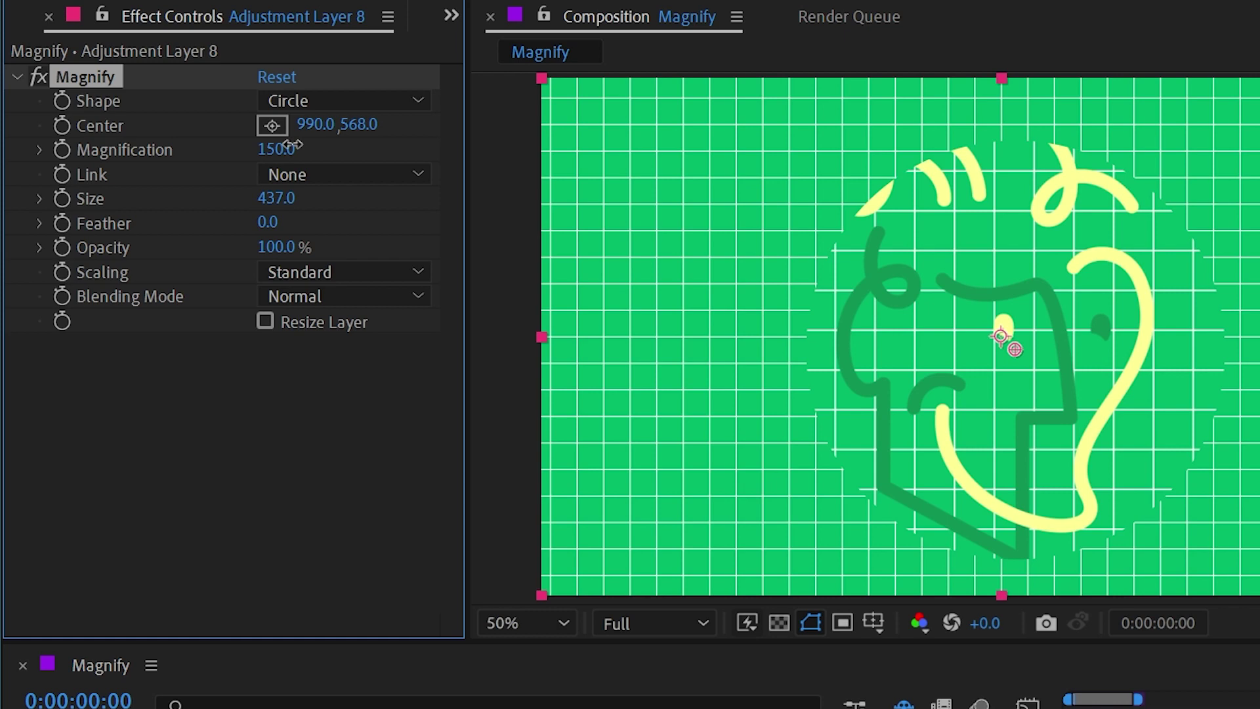
{"action": "mouse_move", "coordinate": [292, 145]}
{"action": "left_mouse_down"}
{"action": "mouse_move", "coordinate": [464, 139]}
{"action": "mouse_move", "coordinate": [211, 141]}
{"action": "mouse_move", "coordinate": [435, 140]}
{"action": "mouse_move", "coordinate": [262, 152]}
{"action": "mouse_move", "coordinate": [446, 172]}
{"action": "left_mouse_up"}
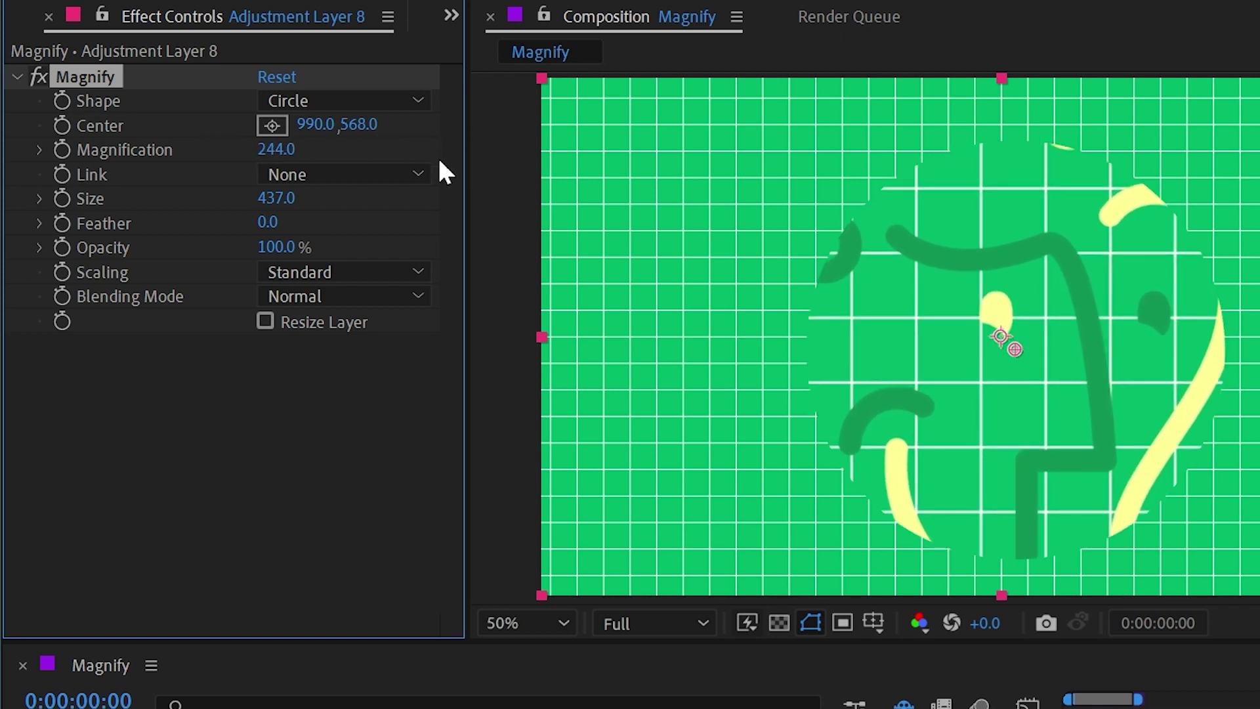
{"action": "left_click", "coordinate": [1048, 367]}
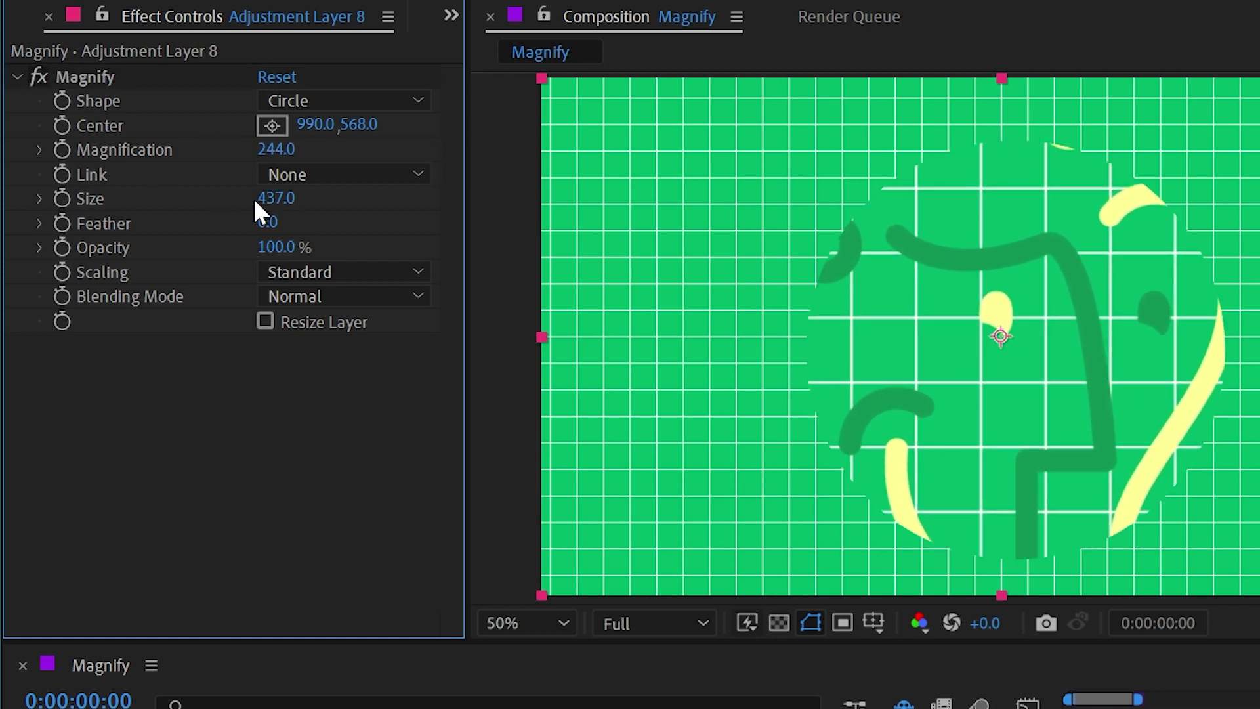
- Set Link to Size To Magnification and drag the centre to 952, 540
{"action": "left_click", "coordinate": [335, 181]}
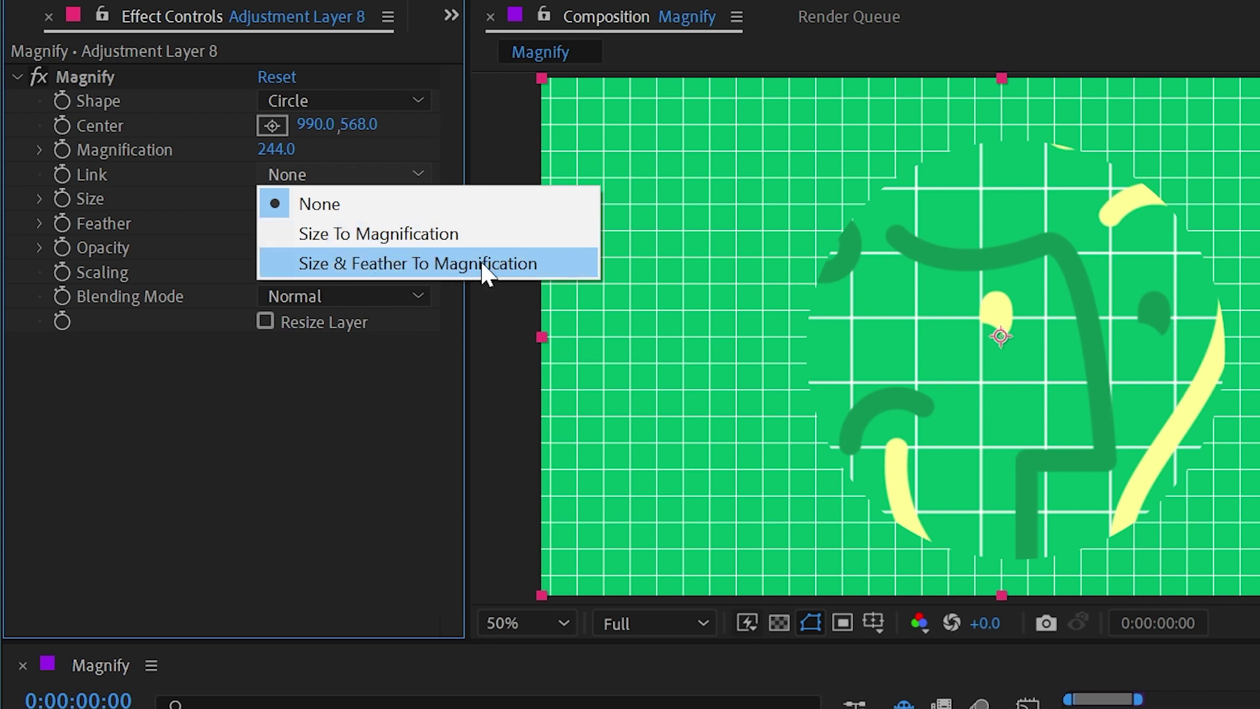
{"action": "left_click", "coordinate": [445, 246]}
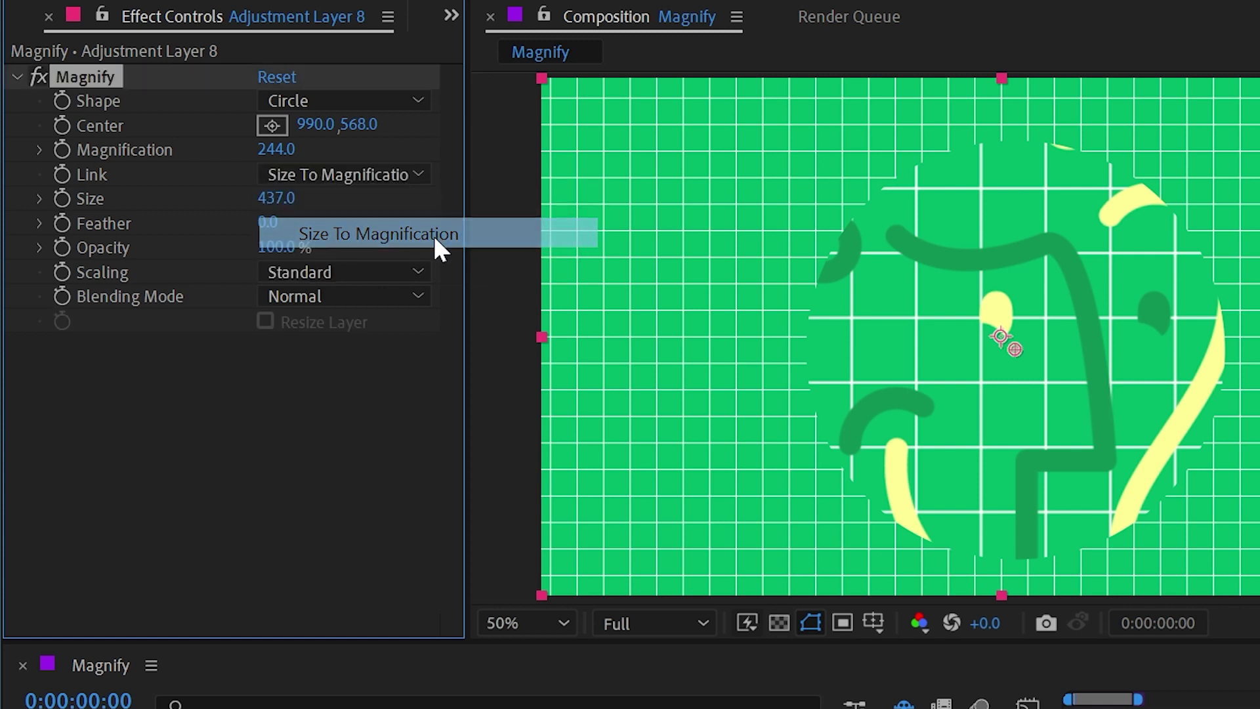
{"action": "left_click_drag", "start_coordinate": [1010, 362], "coordinate": [999, 341]}
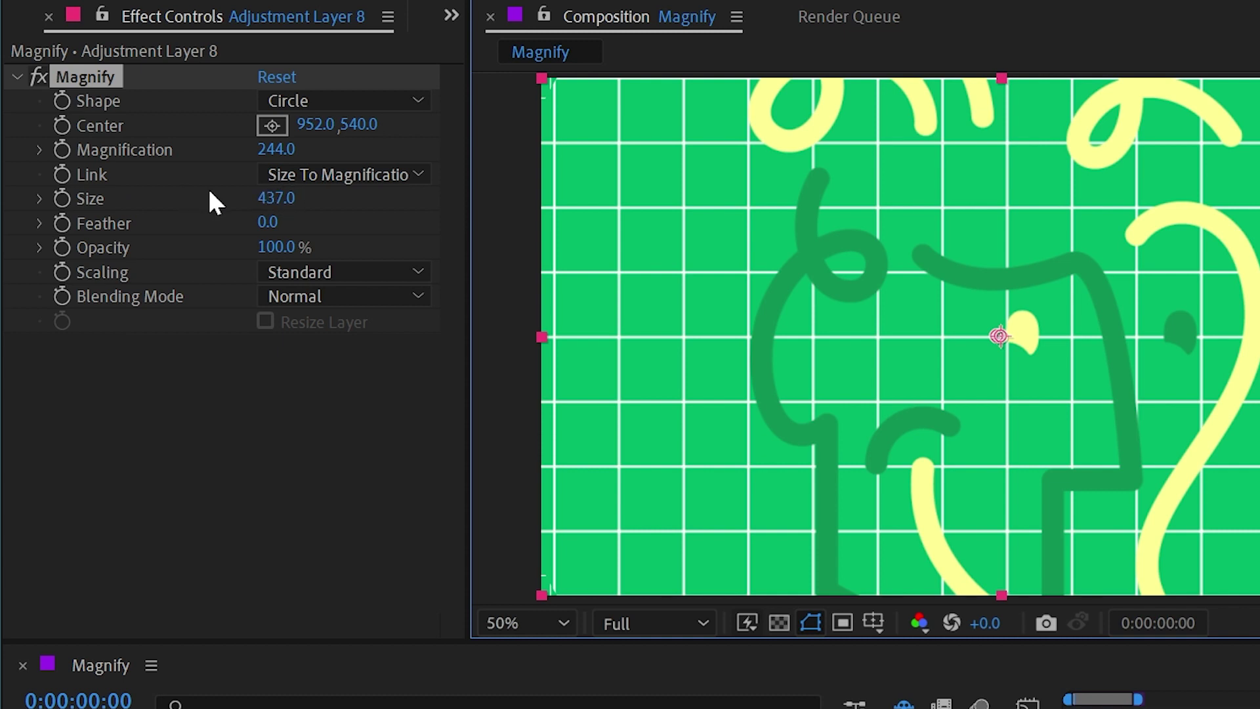
- Enter Size 100, then scrub Magnification and Size to end at 344 and 122
{"action": "left_click", "coordinate": [284, 198]}
{"action": "type", "text": "100"}
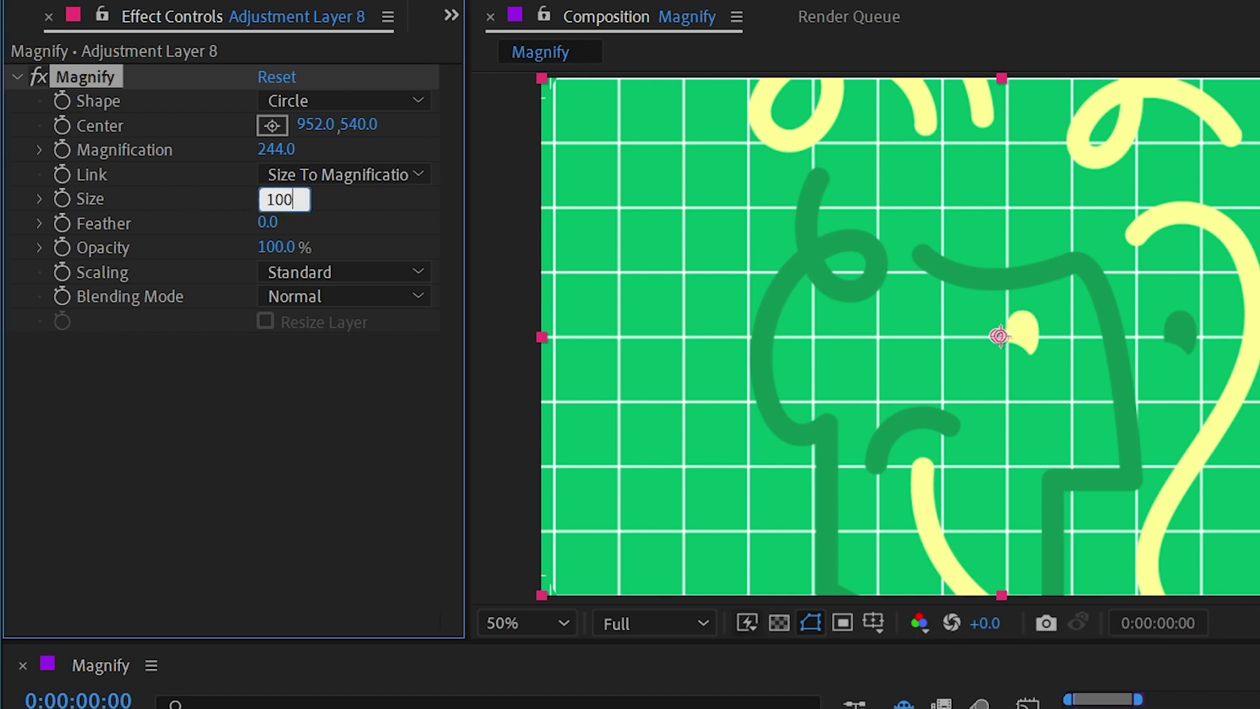
{"action": "key", "text": "Return"}
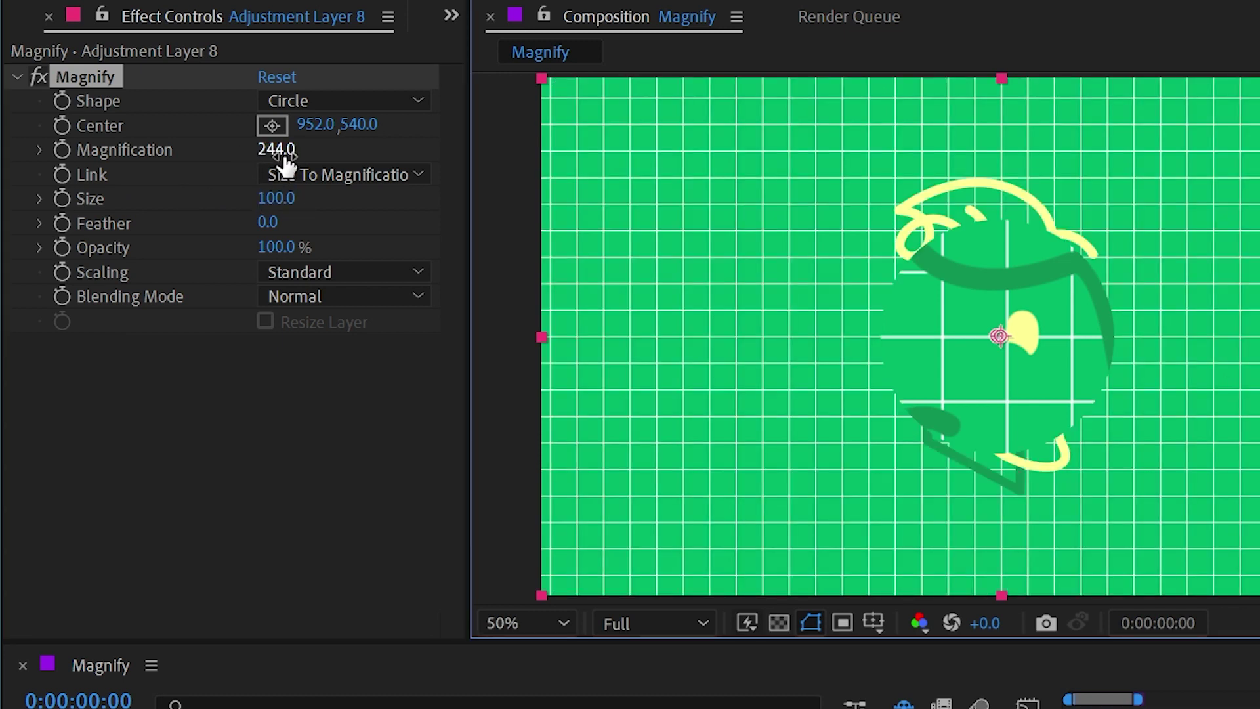
{"action": "left_click_drag", "start_coordinate": [273, 149], "coordinate": [355, 155]}
{"action": "left_click_drag", "start_coordinate": [273, 198], "coordinate": [317, 197]}
{"action": "left_click_drag", "start_coordinate": [282, 158], "coordinate": [317, 153]}
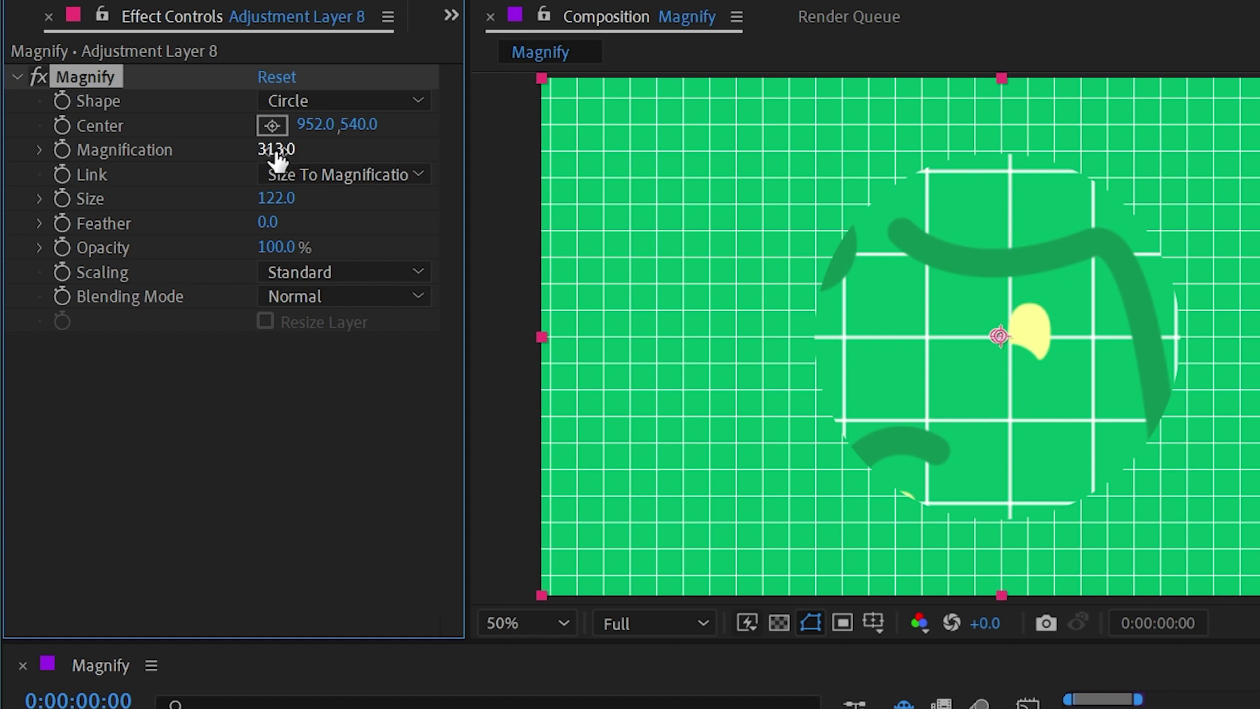
{"action": "mouse_move", "coordinate": [277, 157]}
{"action": "left_mouse_down"}
{"action": "mouse_move", "coordinate": [648, 126]}
{"action": "mouse_move", "coordinate": [609, 128]}
{"action": "left_mouse_up"}
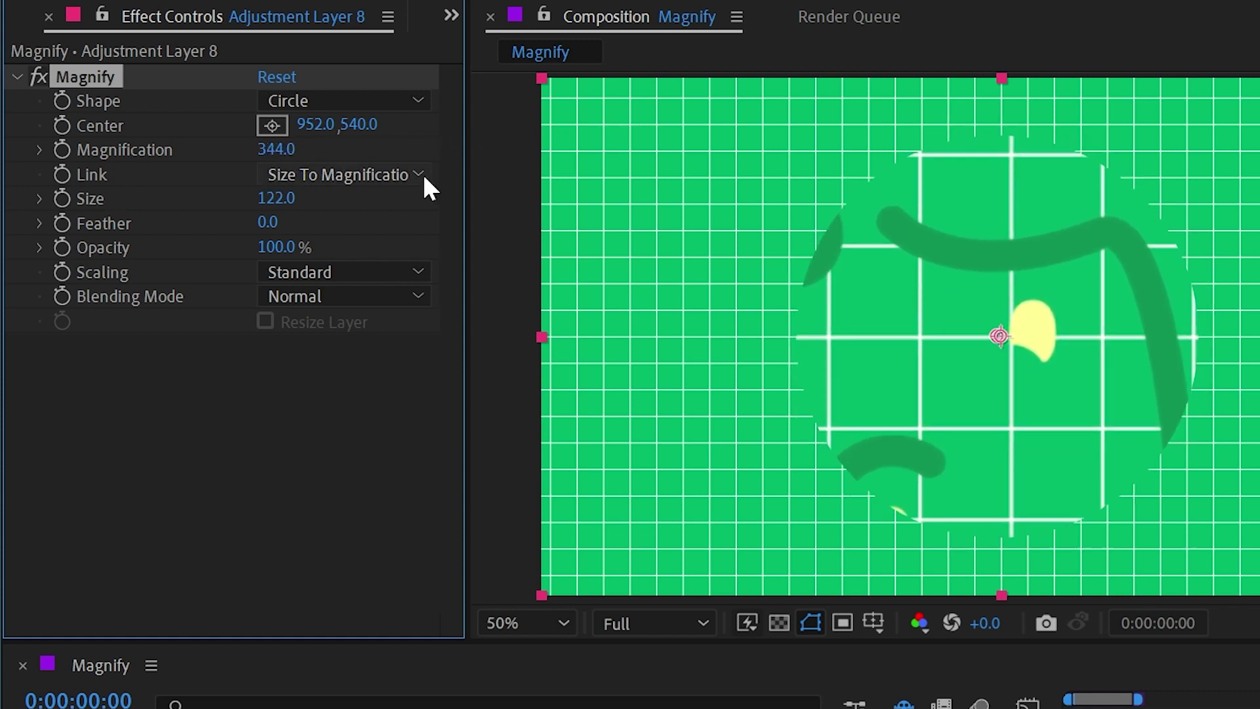
- Link Size & Feather To Magnification and scrub Feather to 36.9
{"action": "left_click", "coordinate": [418, 173]}
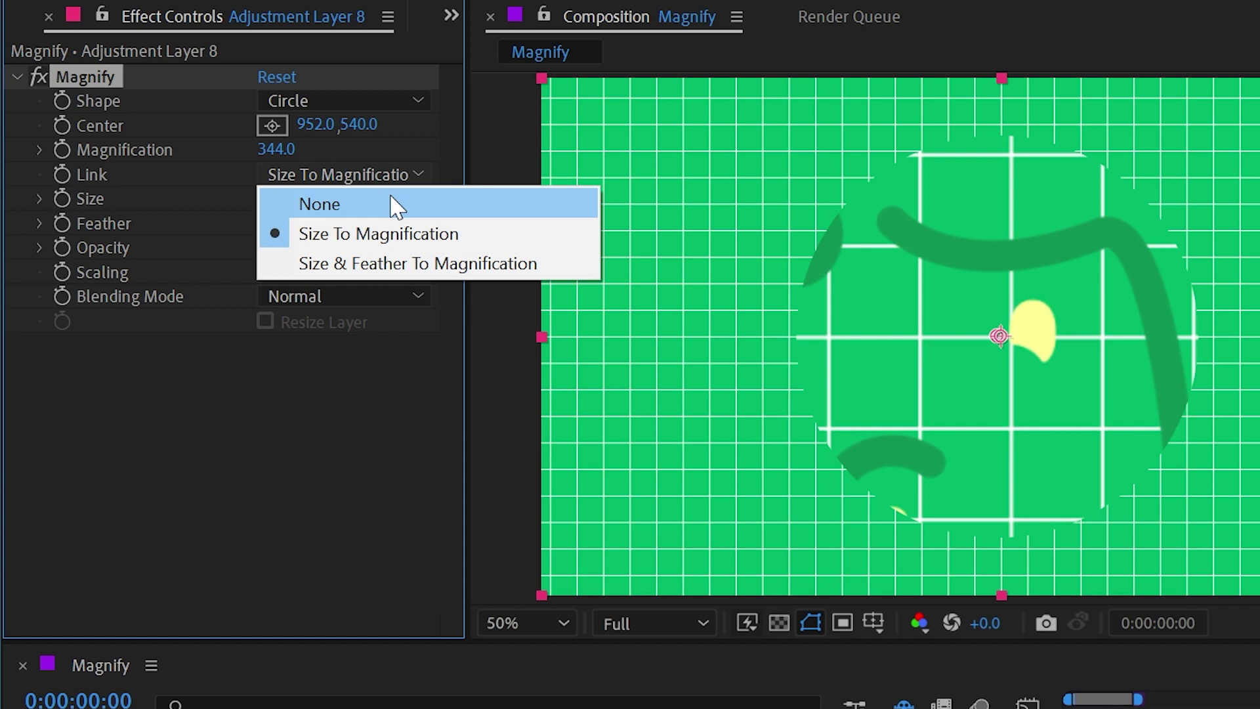
{"action": "left_click", "coordinate": [384, 264]}
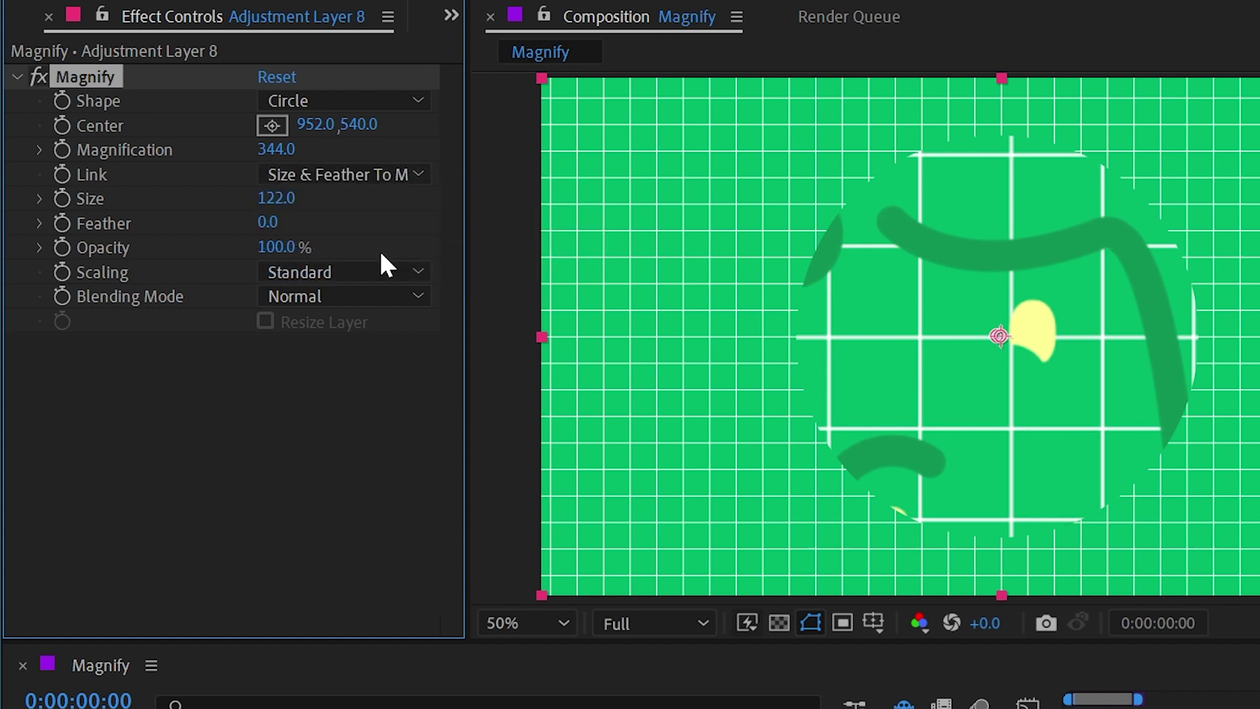
{"action": "left_click_drag", "start_coordinate": [267, 222], "coordinate": [946, 235]}
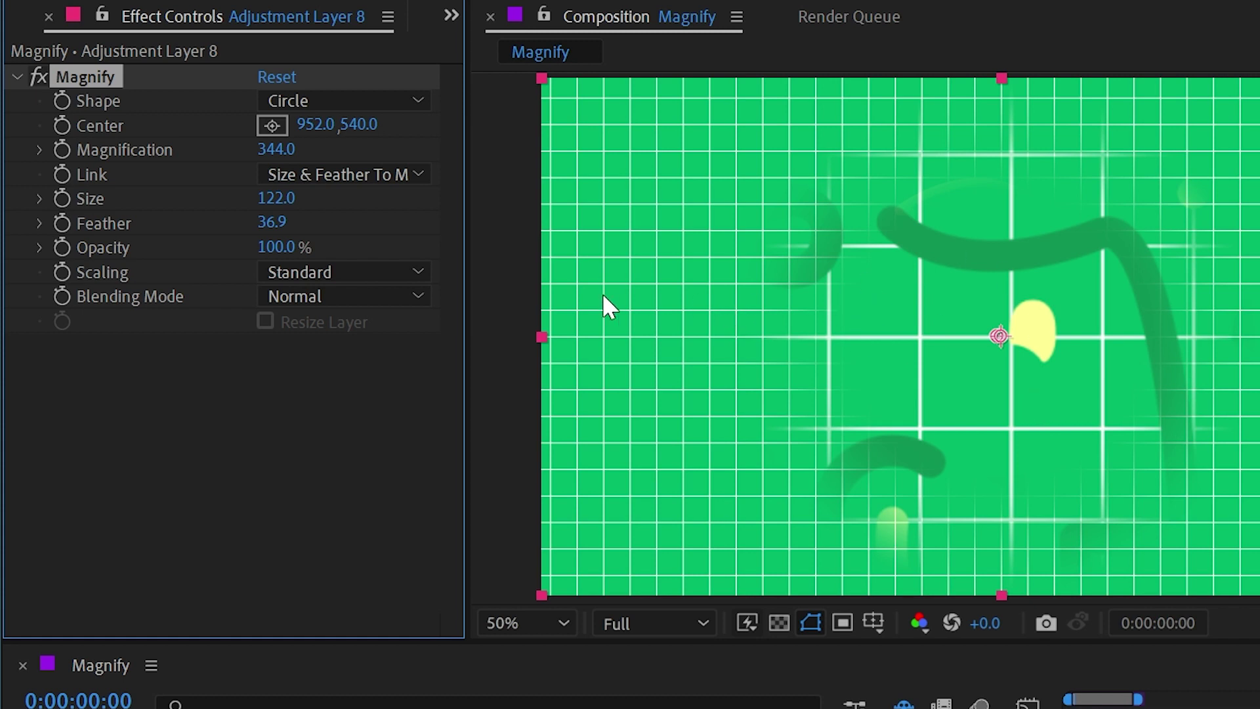
- Lower Magnification to 314 and set Link back to Size To Magnification
{"action": "left_click", "coordinate": [388, 176]}
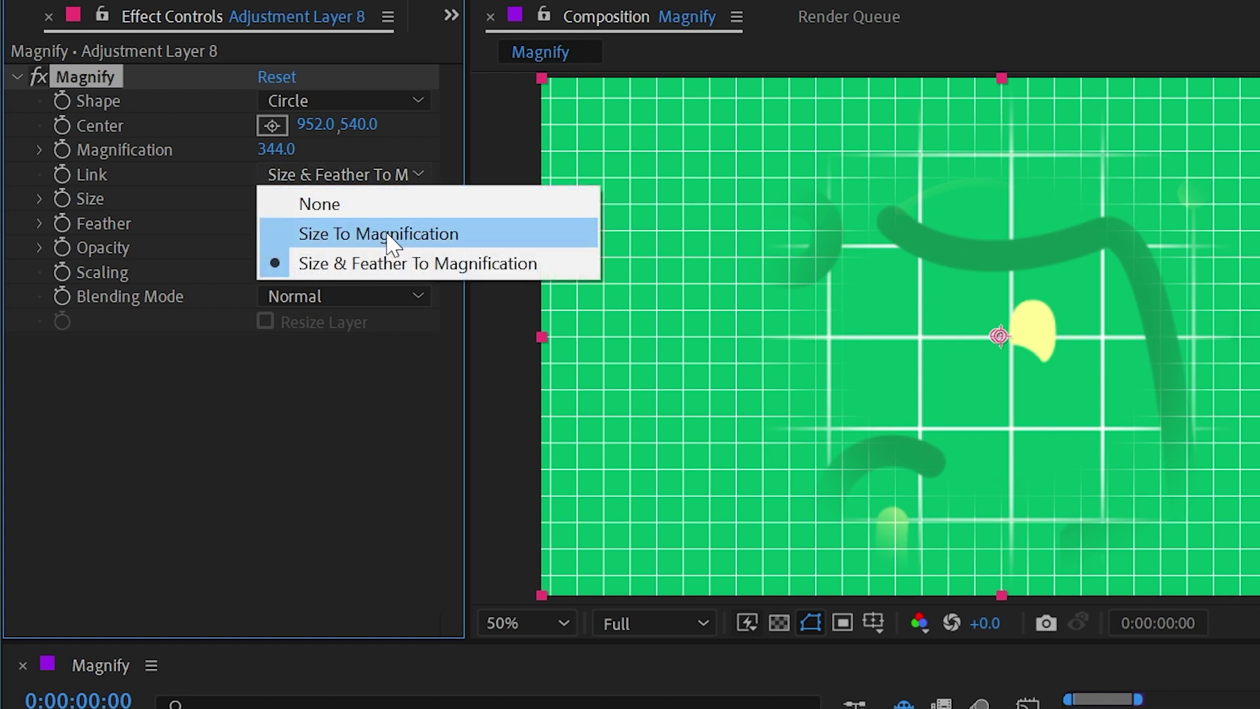
{"action": "left_click", "coordinate": [314, 152]}
{"action": "mouse_move", "coordinate": [313, 152]}
{"action": "left_mouse_down"}
{"action": "mouse_move", "coordinate": [1, 146]}
{"action": "mouse_move", "coordinate": [169, 136]}
{"action": "mouse_move", "coordinate": [332, 162]}
{"action": "left_mouse_up"}
{"action": "left_click", "coordinate": [340, 176]}
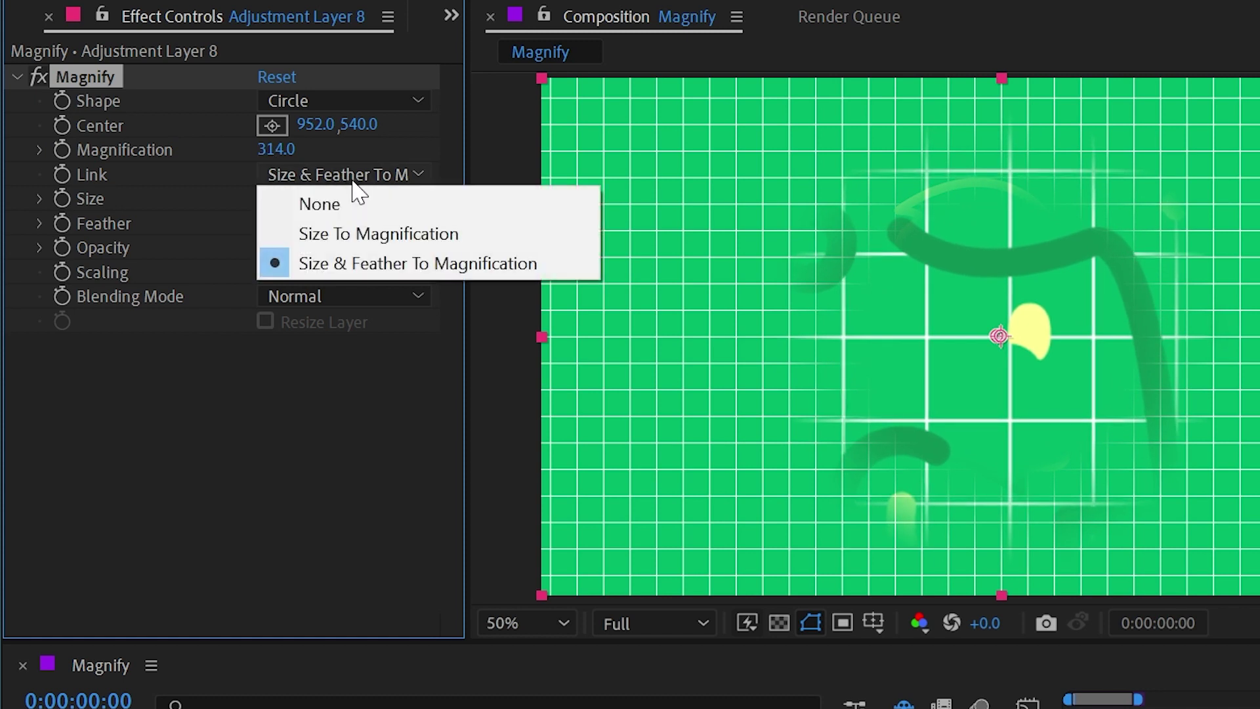
{"action": "left_click", "coordinate": [357, 235]}
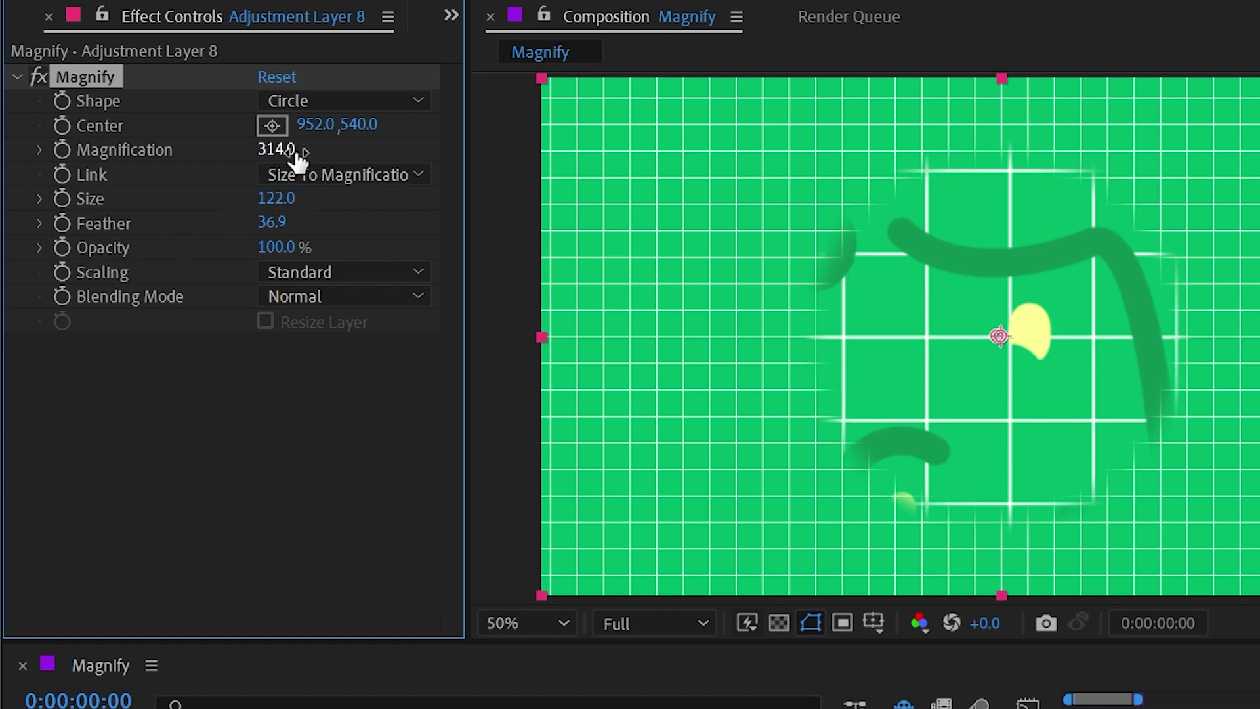
- Set Link to None, raise Size to 436 and Feather to 0, leaving Opacity at 100%
{"action": "left_click", "coordinate": [341, 174]}
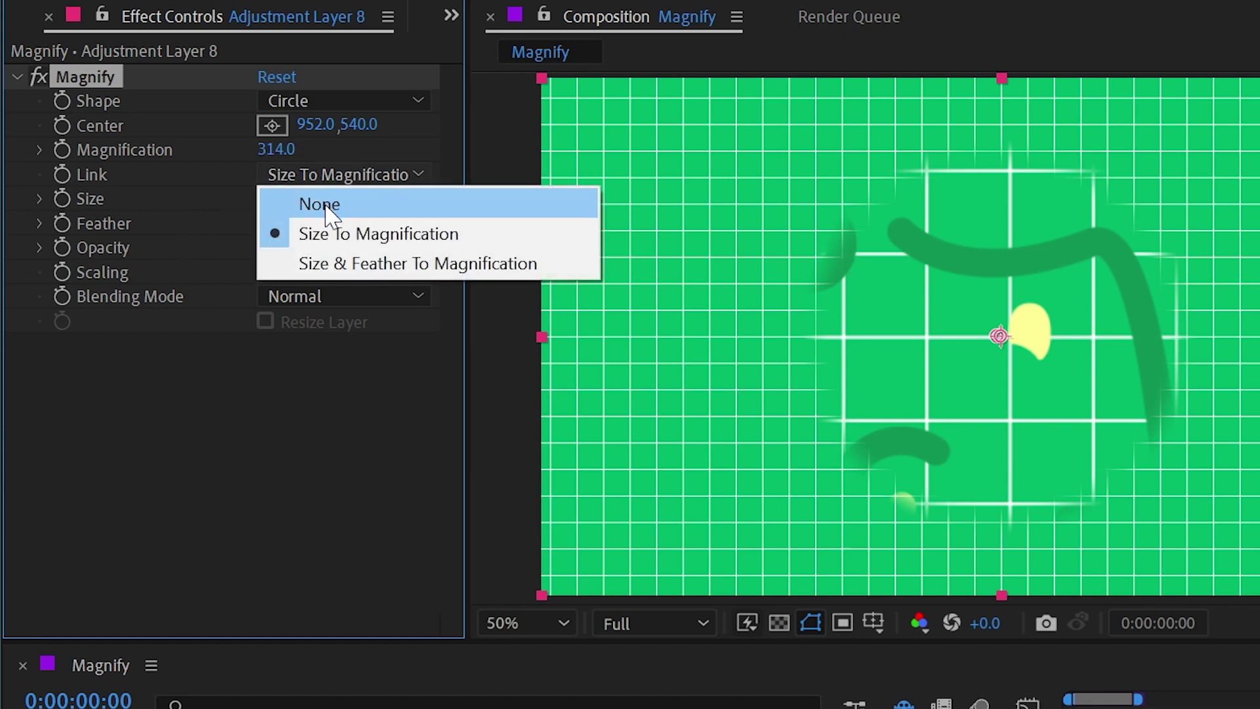
{"action": "left_click", "coordinate": [345, 203]}
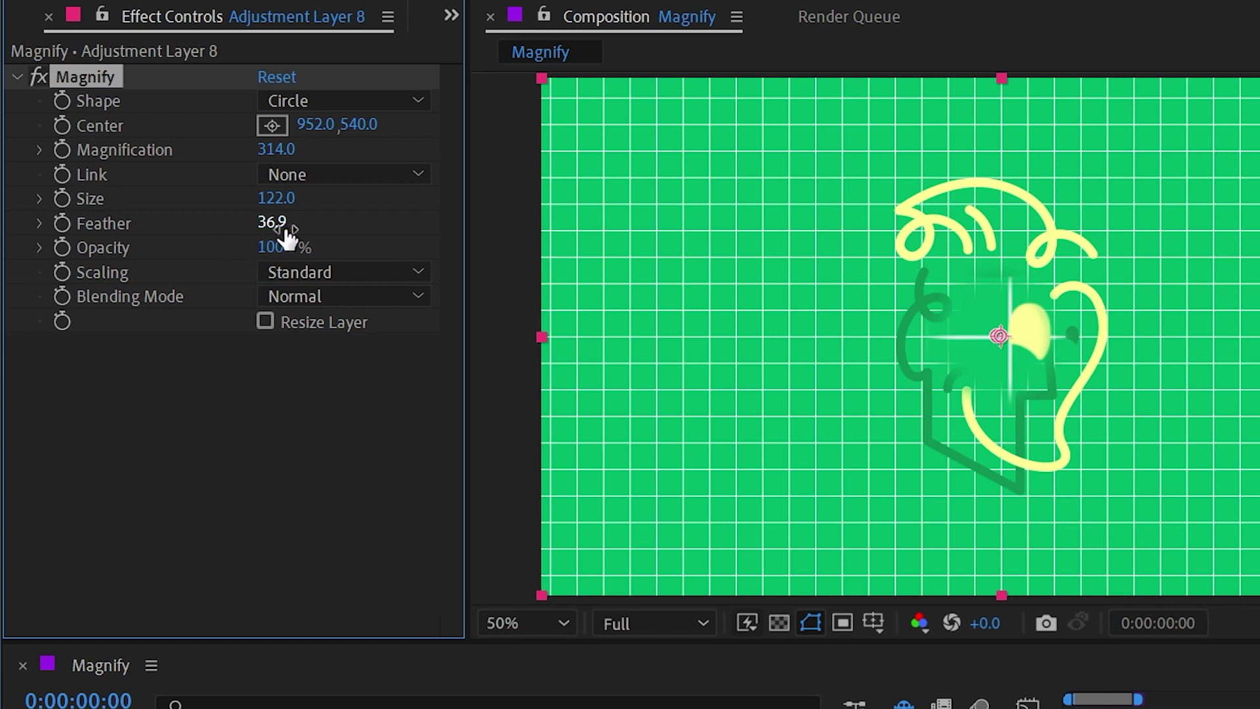
{"action": "left_click_drag", "start_coordinate": [279, 223], "coordinate": [707, 191]}
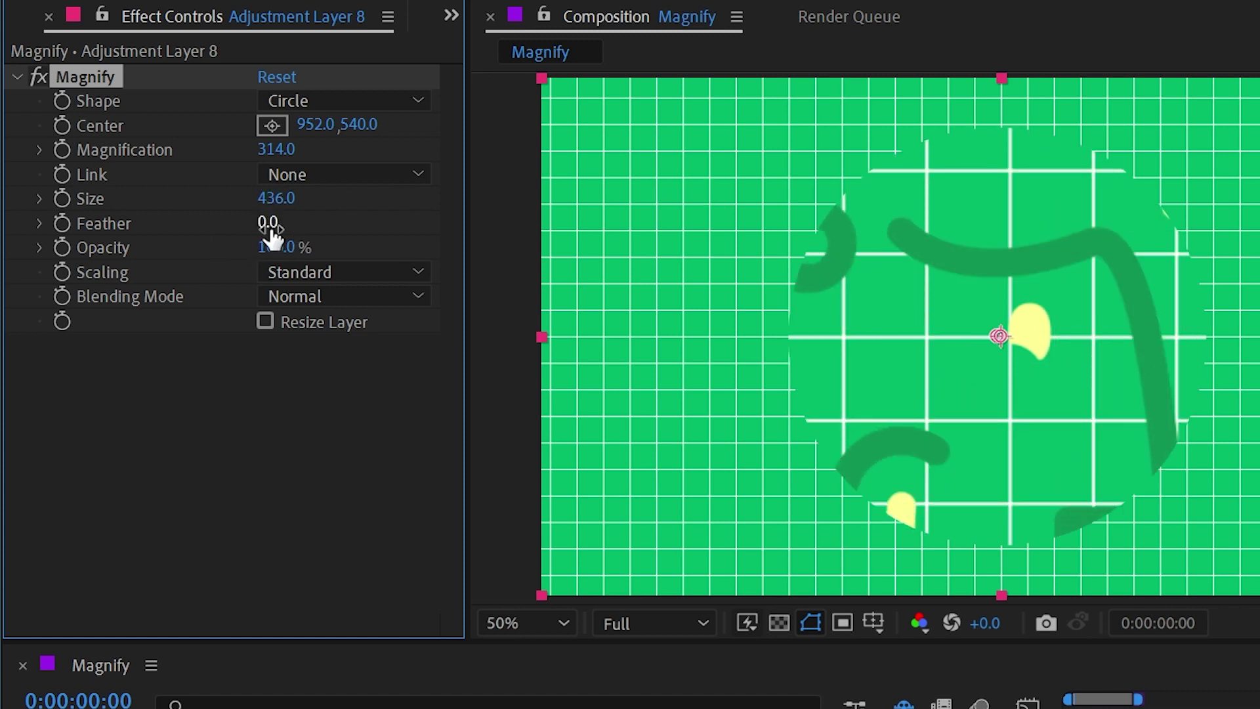
{"action": "left_click_drag", "start_coordinate": [273, 249], "coordinate": [398, 232]}
- Zoom the viewer to 200% and try Soft scaling before returning to Standard
{"action": "scroll", "coordinate": [986, 314], "scroll_direction": "up", "scroll_amount": 2}
{"action": "left_click_drag", "start_coordinate": [949, 272], "coordinate": [673, 378]}
{"action": "scroll", "coordinate": [751, 313], "scroll_direction": "up", "scroll_amount": 1}
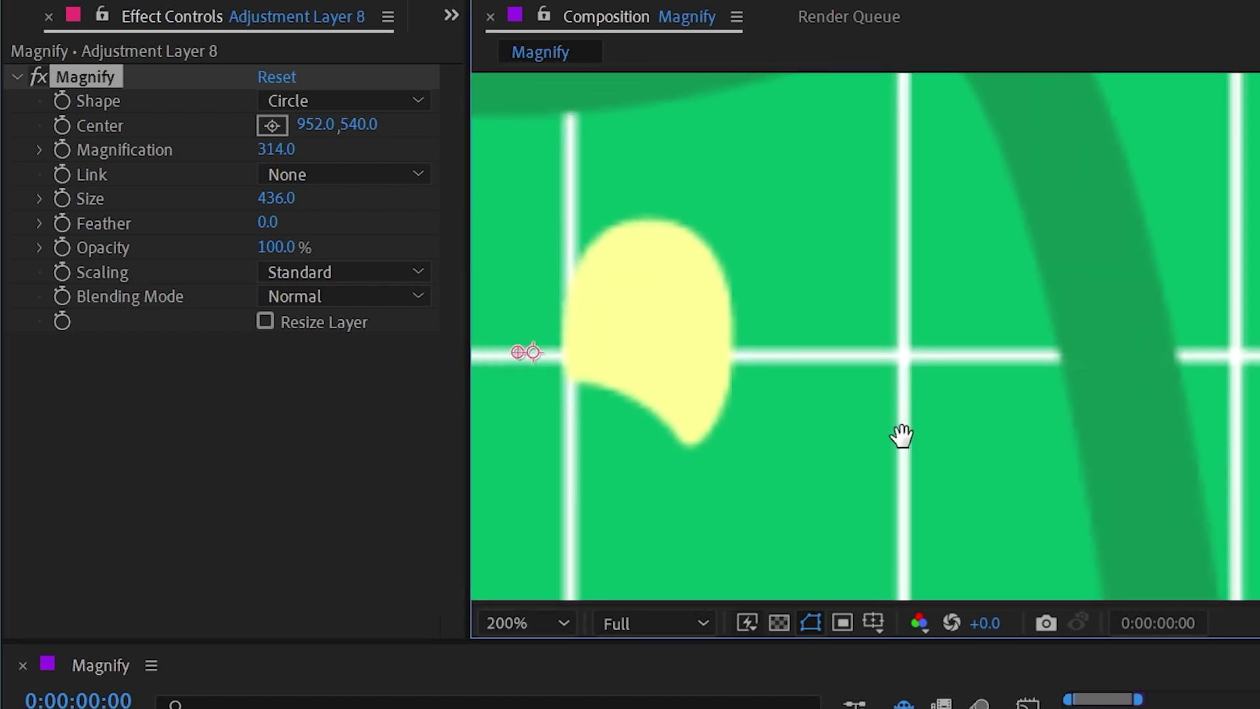
{"action": "left_click", "coordinate": [353, 273]}
{"action": "left_click", "coordinate": [356, 329]}
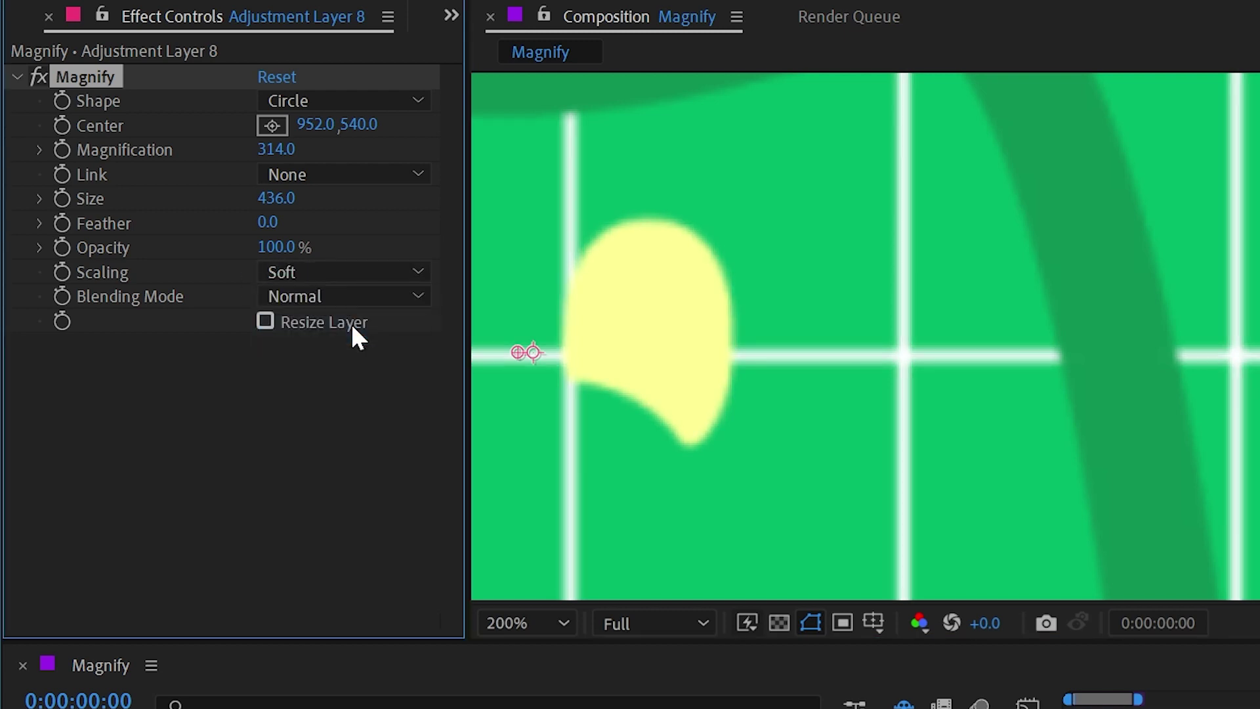
{"action": "left_click", "coordinate": [334, 276]}
{"action": "left_click", "coordinate": [352, 297]}
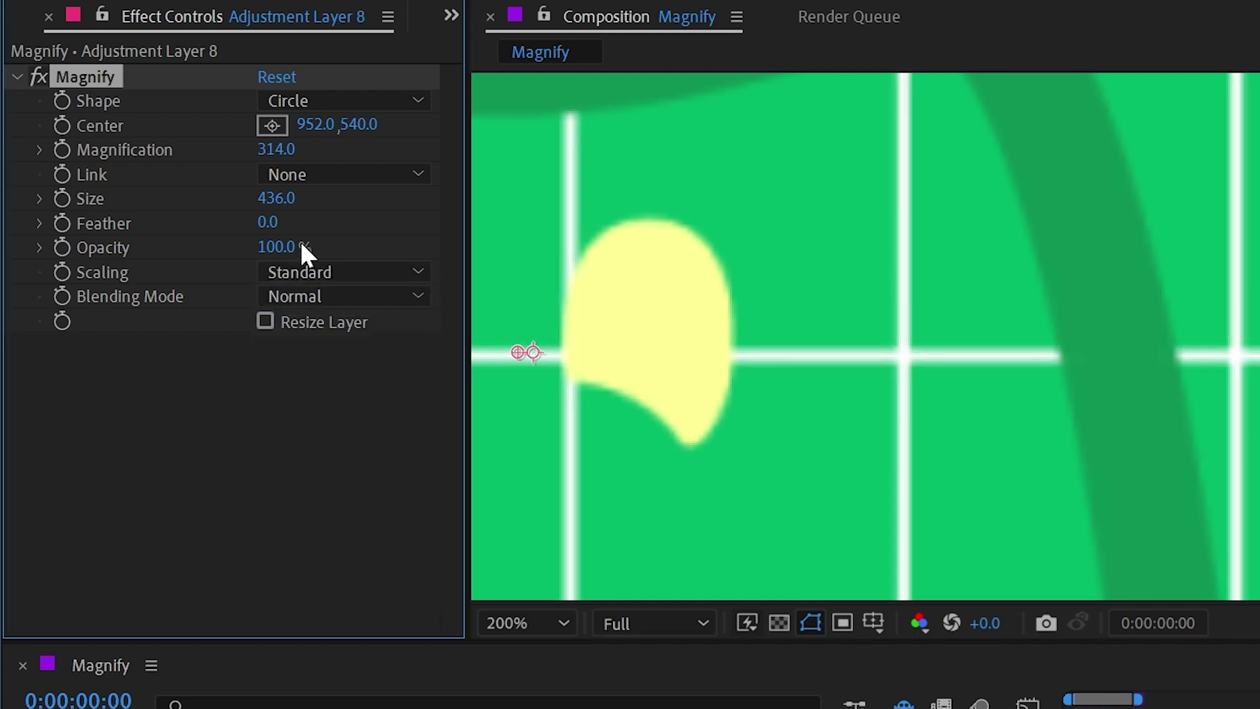
- Raise Magnification to 1438 and set Scaling to Scatter after comparing Soft
{"action": "left_click_drag", "start_coordinate": [300, 145], "coordinate": [1036, 145]}
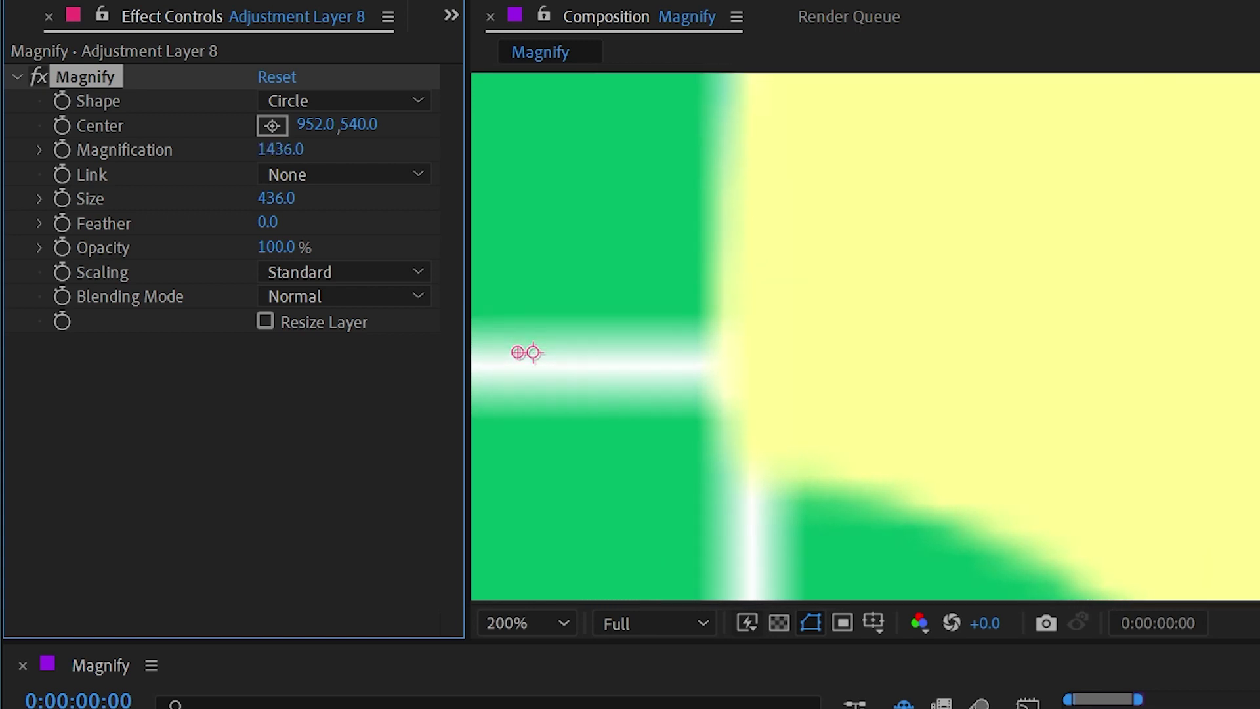
{"action": "left_click", "coordinate": [324, 276]}
{"action": "left_click", "coordinate": [333, 331]}
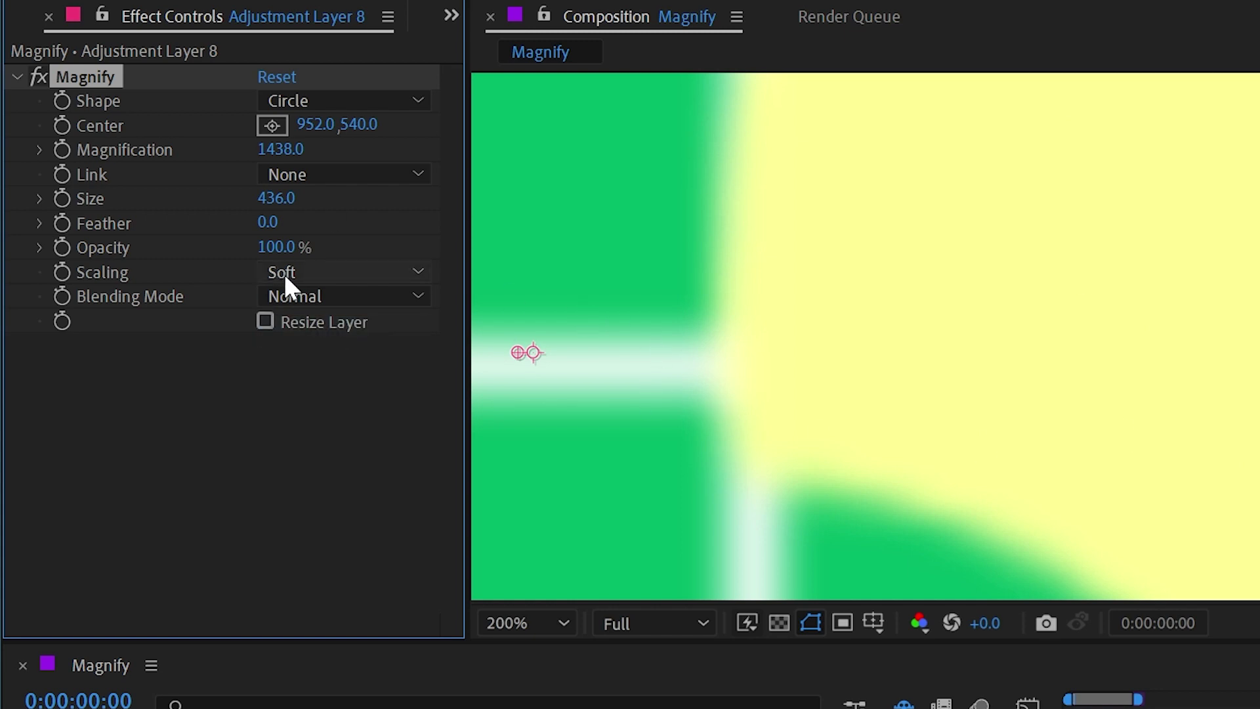
{"action": "left_click", "coordinate": [321, 278]}
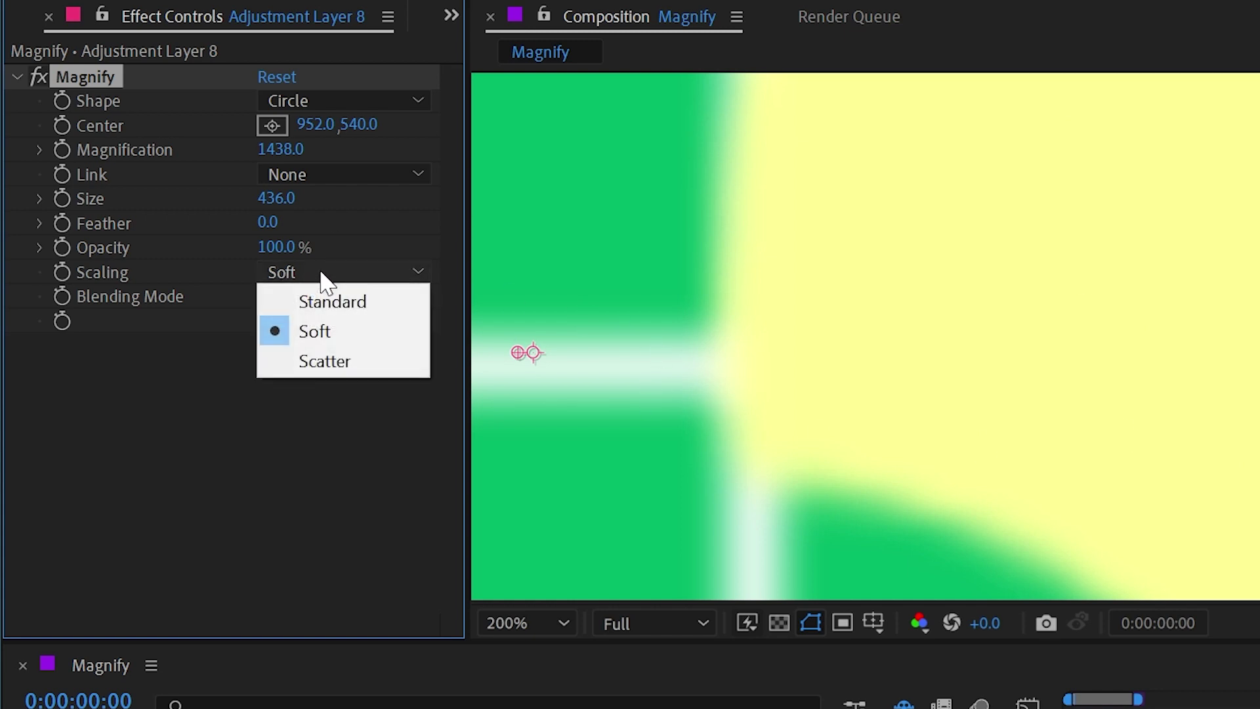
{"action": "left_click", "coordinate": [387, 366]}
{"action": "mouse_move", "coordinate": [663, 326]}
{"action": "left_mouse_down"}
{"action": "mouse_move", "coordinate": [1052, 304]}
{"action": "mouse_move", "coordinate": [1257, 315]}
{"action": "left_mouse_up"}
{"action": "mouse_move", "coordinate": [840, 359]}
{"action": "left_mouse_down"}
{"action": "mouse_move", "coordinate": [906, 368]}
{"action": "mouse_move", "coordinate": [717, 391]}
{"action": "mouse_move", "coordinate": [658, 413]}
{"action": "mouse_move", "coordinate": [704, 304]}
{"action": "left_mouse_up"}
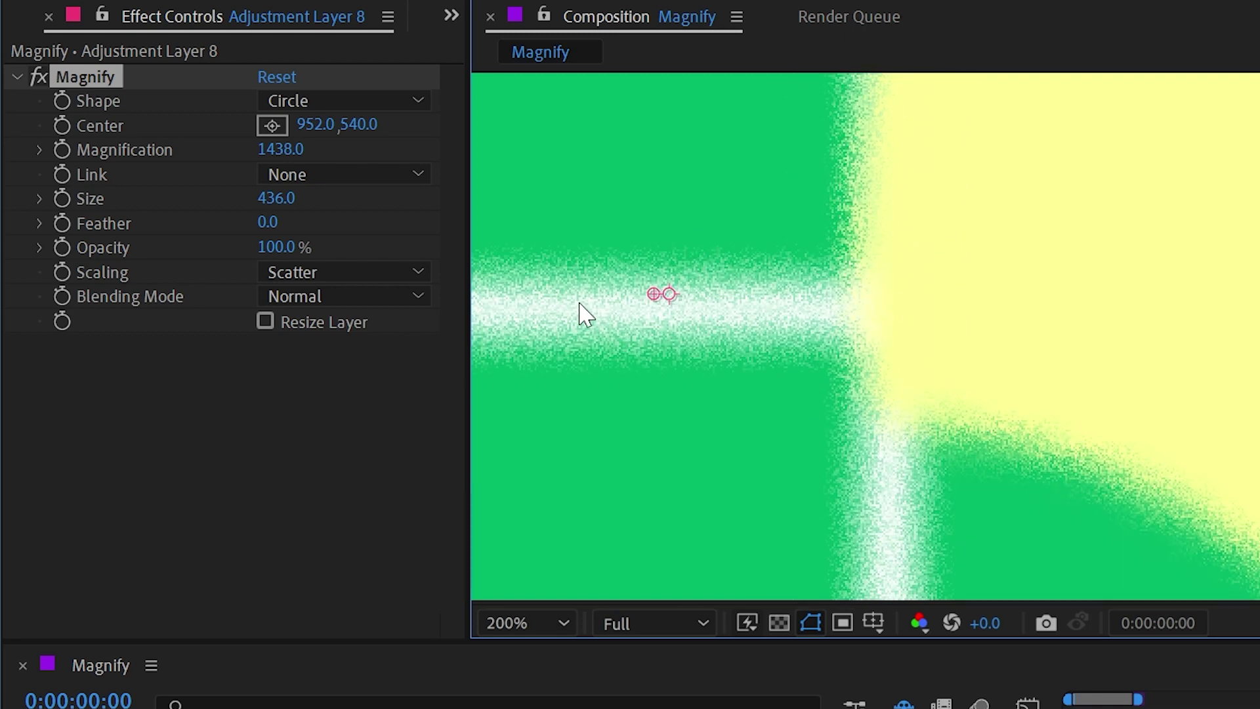
- Set Scaling back to Standard and try the Overlay blending mode
{"action": "left_click", "coordinate": [341, 272]}
{"action": "left_click", "coordinate": [329, 301]}
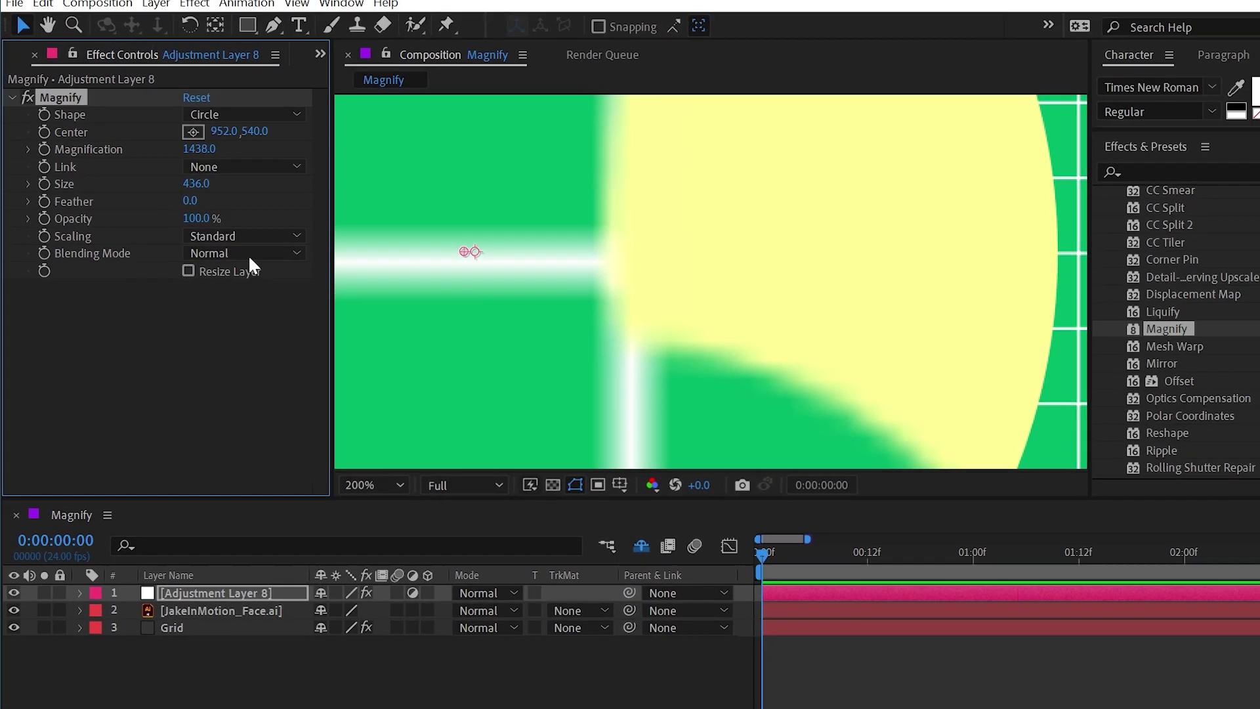
{"action": "left_click", "coordinate": [362, 296]}
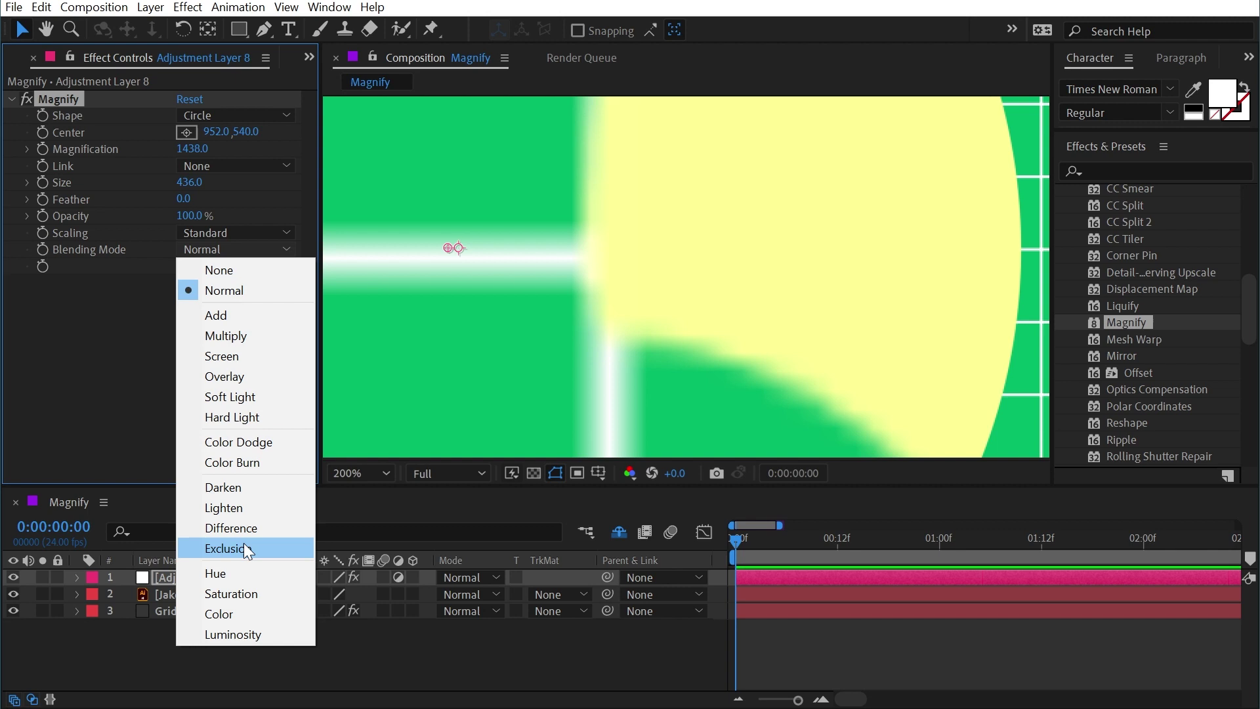
{"action": "left_click", "coordinate": [112, 321]}
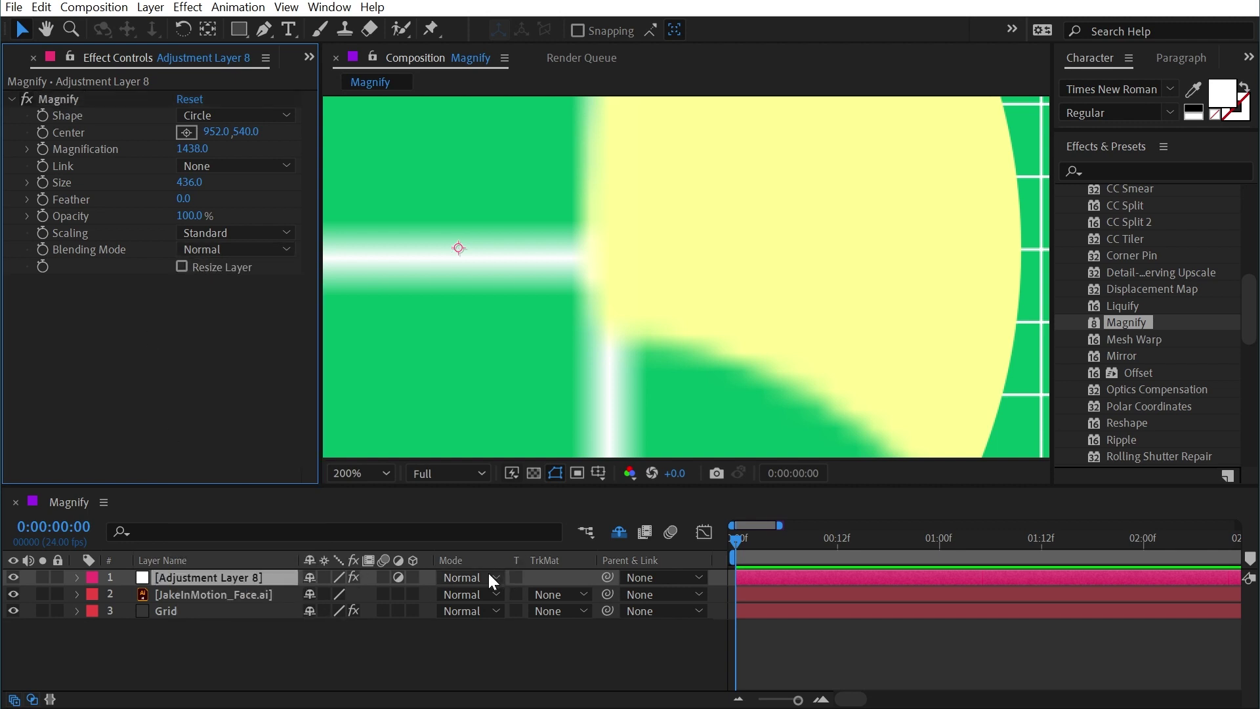
{"action": "left_click", "coordinate": [217, 249]}
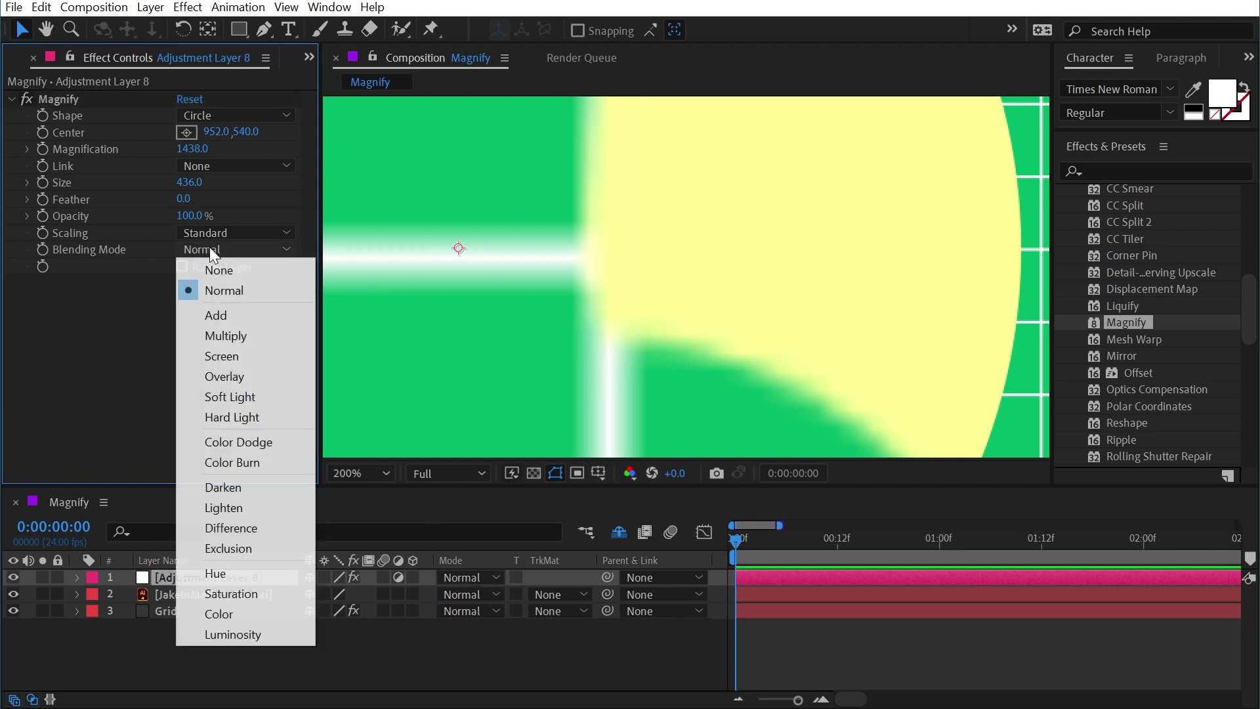
{"action": "left_click", "coordinate": [246, 366]}
{"action": "scroll", "coordinate": [571, 230], "scroll_direction": "down", "scroll_amount": 2}
{"action": "scroll", "coordinate": [571, 227], "scroll_direction": "down", "scroll_amount": 2}
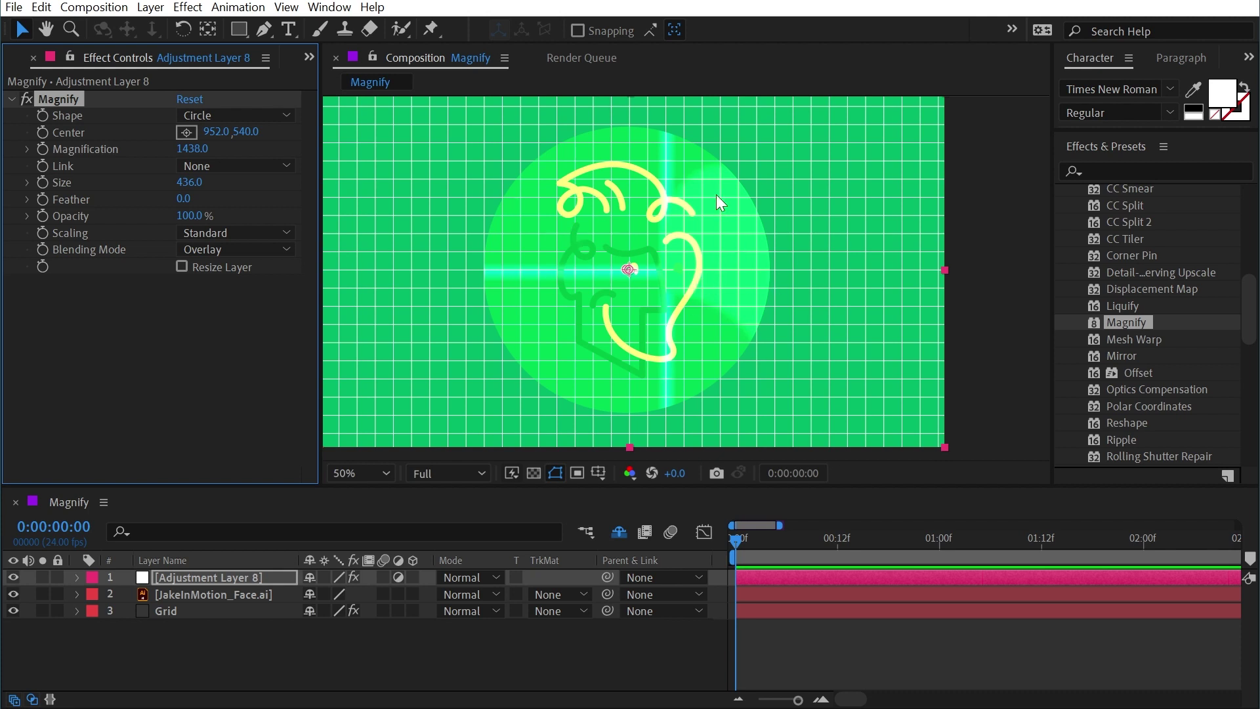
- Try blending None, nudge the centre to 932, 536, then restore Normal blending
{"action": "left_click", "coordinate": [201, 250]}
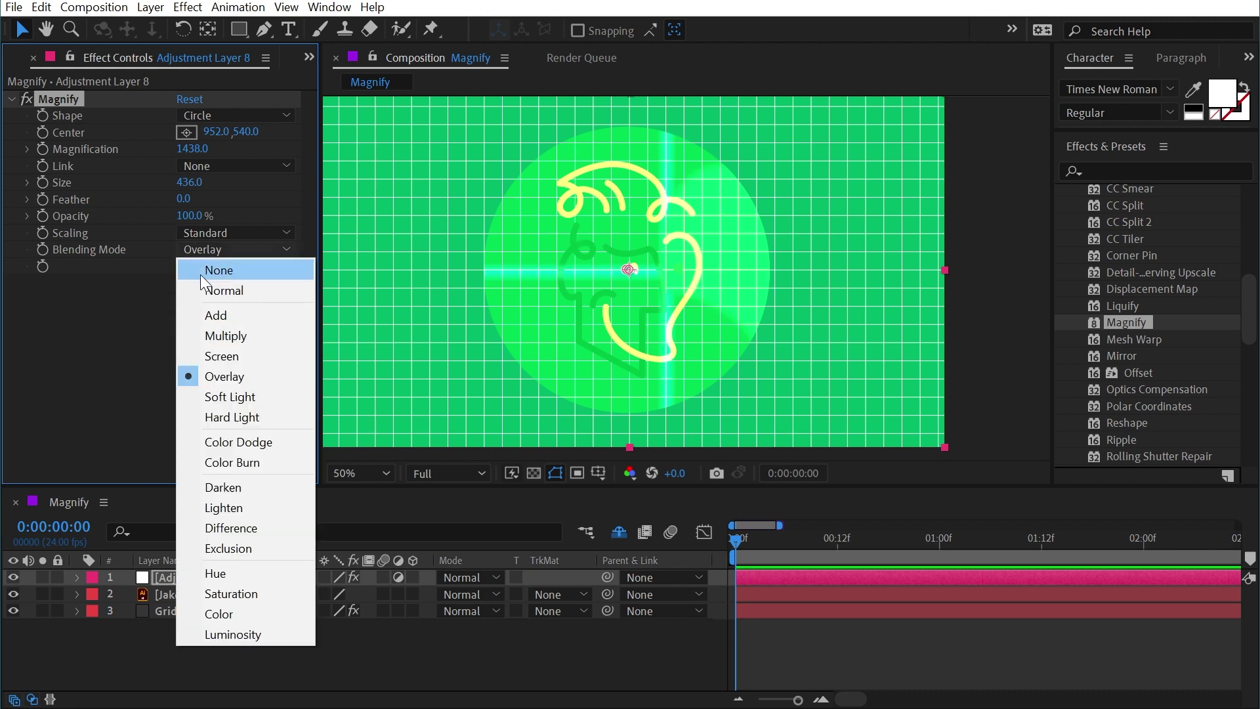
{"action": "left_click", "coordinate": [227, 270]}
{"action": "mouse_move", "coordinate": [616, 271]}
{"action": "left_mouse_down"}
{"action": "mouse_move", "coordinate": [692, 298]}
{"action": "mouse_move", "coordinate": [602, 246]}
{"action": "mouse_move", "coordinate": [534, 264]}
{"action": "mouse_move", "coordinate": [636, 265]}
{"action": "mouse_move", "coordinate": [615, 271]}
{"action": "left_mouse_up"}
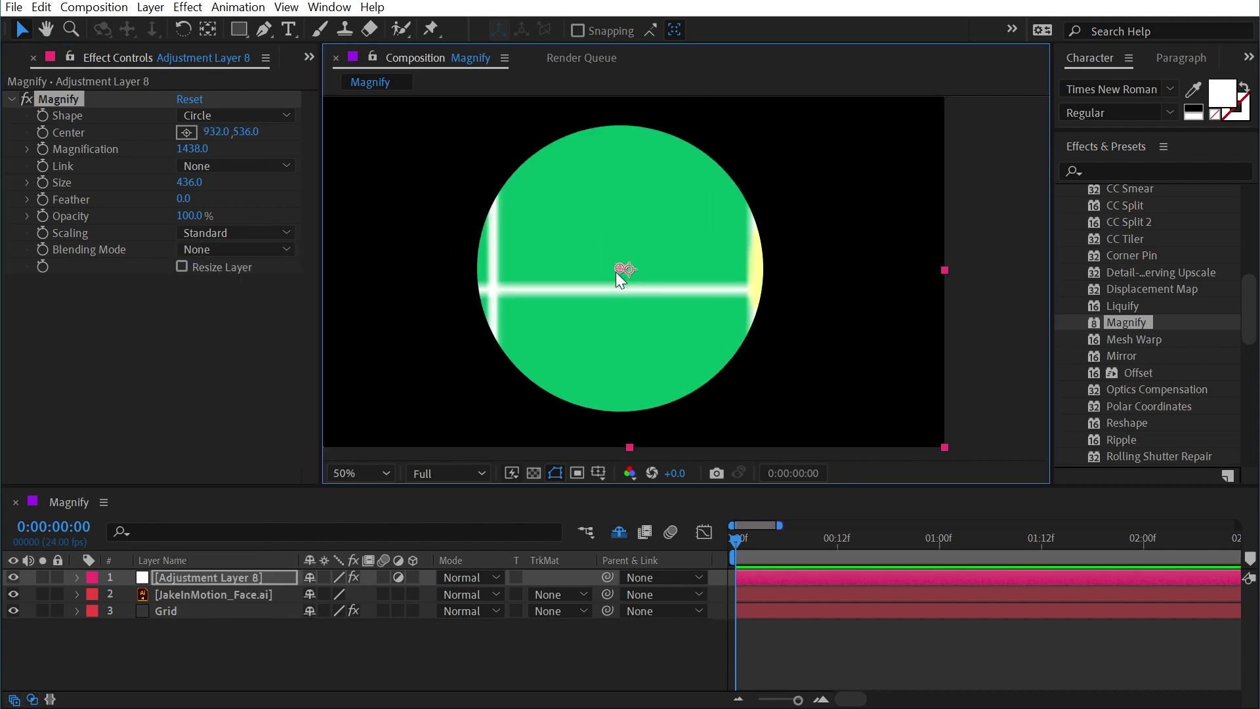
{"action": "left_click", "coordinate": [256, 249]}
{"action": "left_click", "coordinate": [256, 290]}
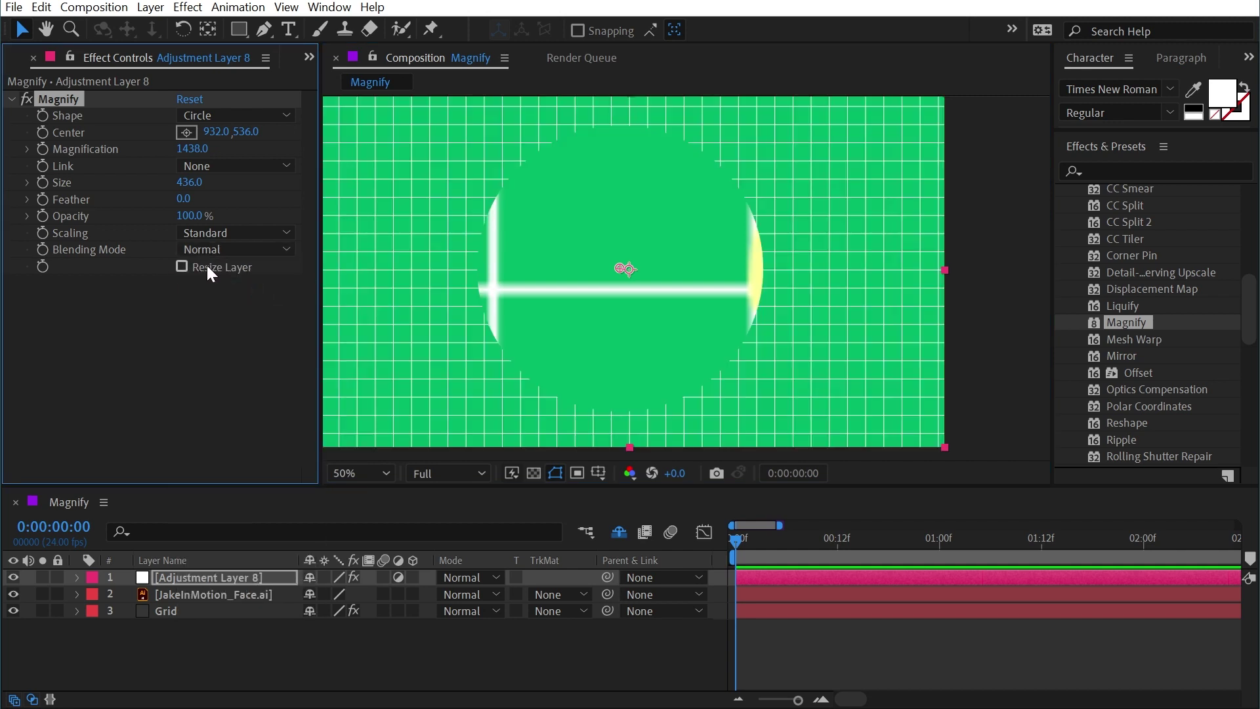
{"action": "key", "text": "h"}
{"action": "left_click_drag", "start_coordinate": [599, 253], "coordinate": [639, 261]}
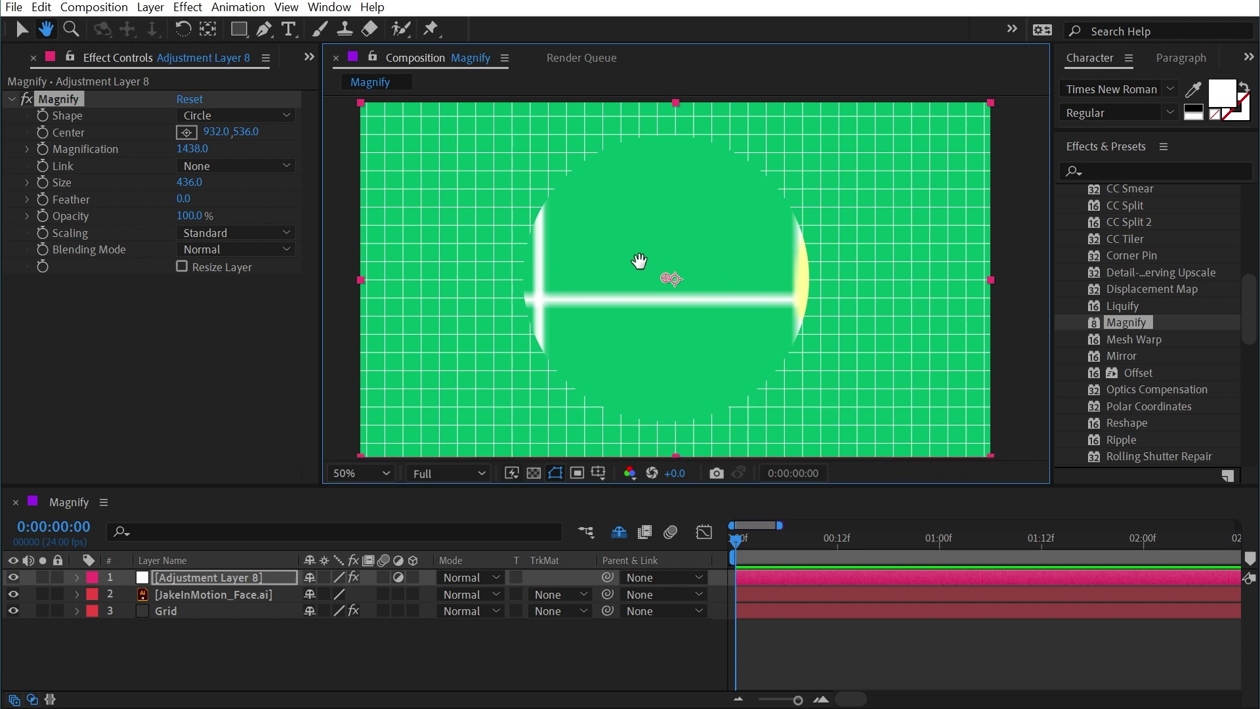
{"action": "key", "text": "v"}
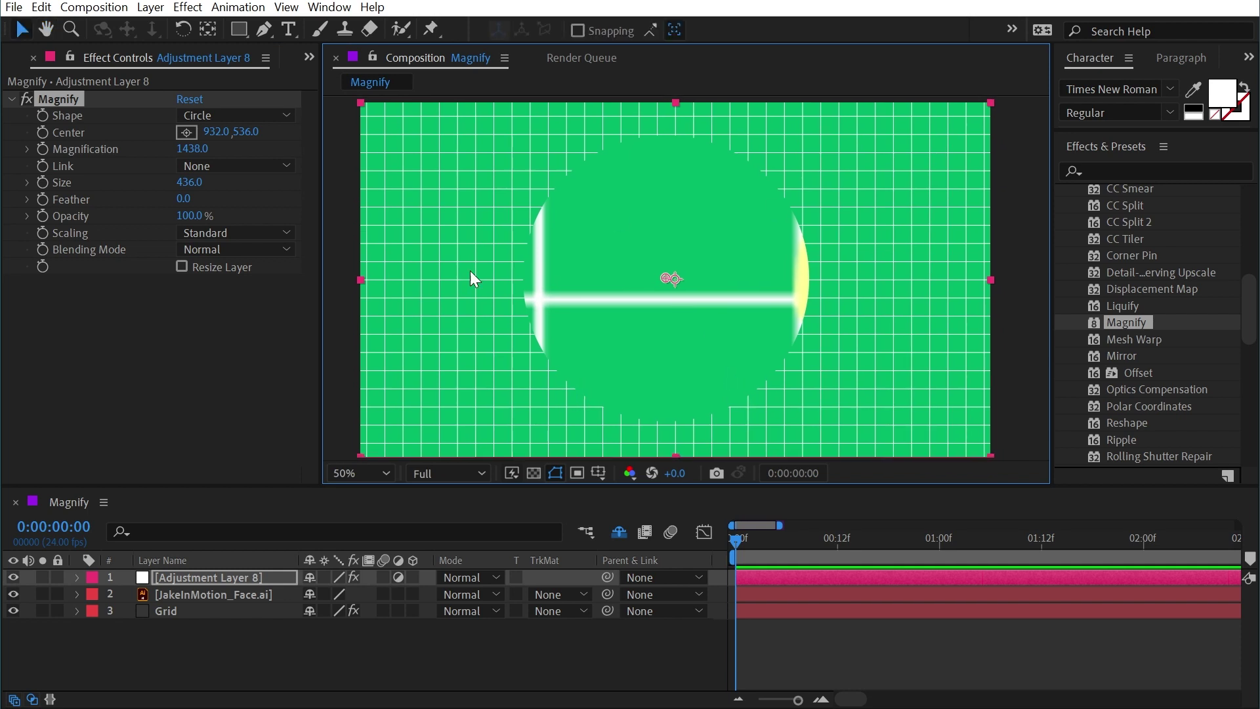
- Hide Adjustment Layer 8 and apply Magnify to the JakeInMotion_Face.ai layer
{"action": "left_click", "coordinate": [13, 577]}
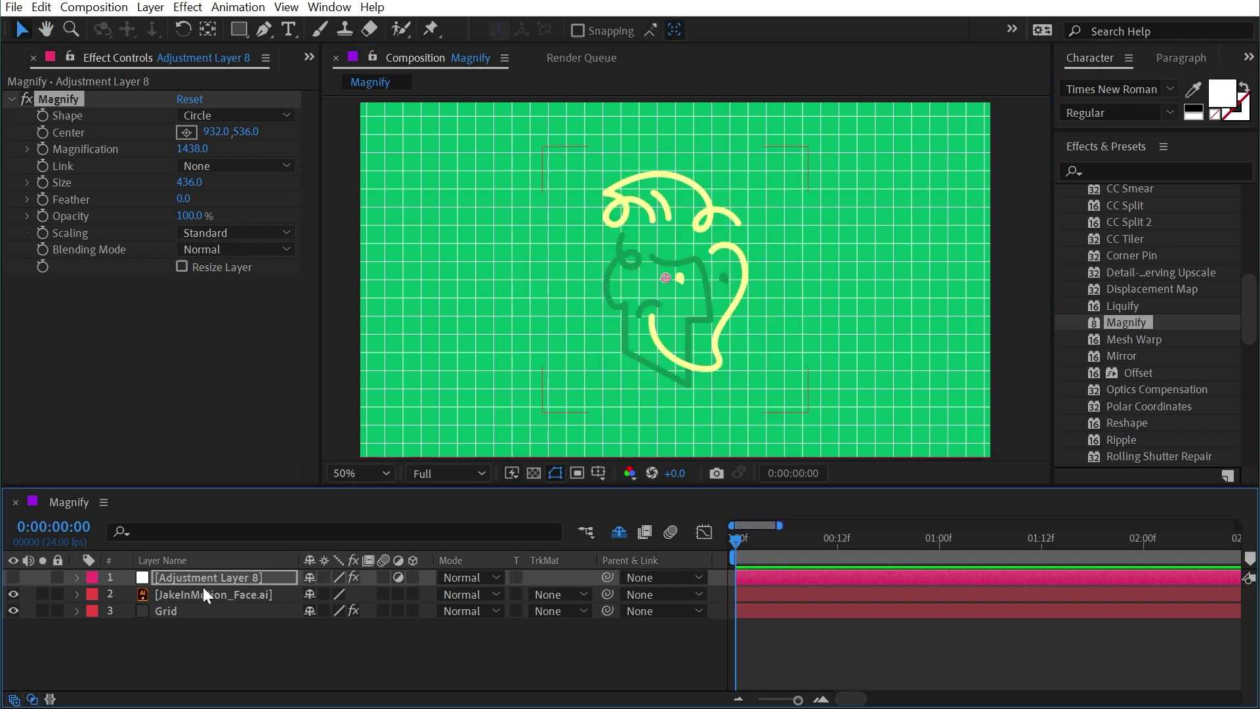
{"action": "left_click", "coordinate": [206, 589]}
{"action": "left_click_drag", "start_coordinate": [1126, 322], "coordinate": [714, 289]}
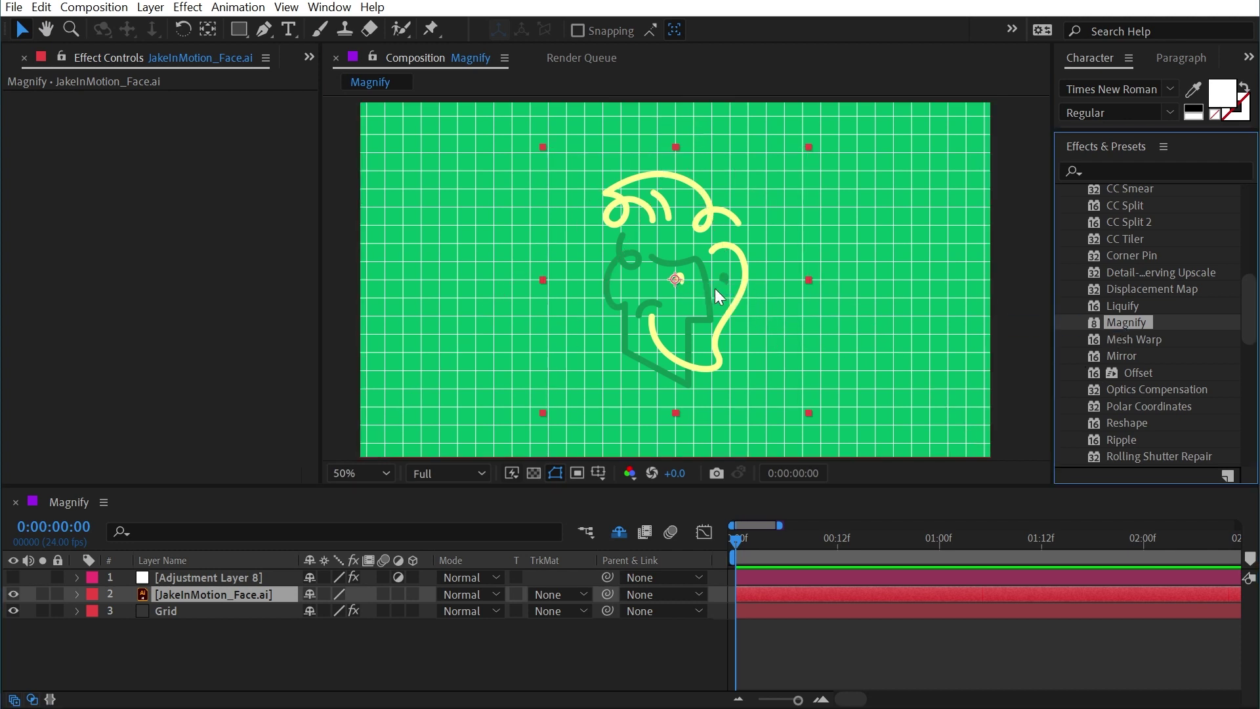
- Set Magnification to 300 and Size to 779, and enable Resize Layer
{"action": "left_click_drag", "start_coordinate": [186, 188], "coordinate": [733, 184]}
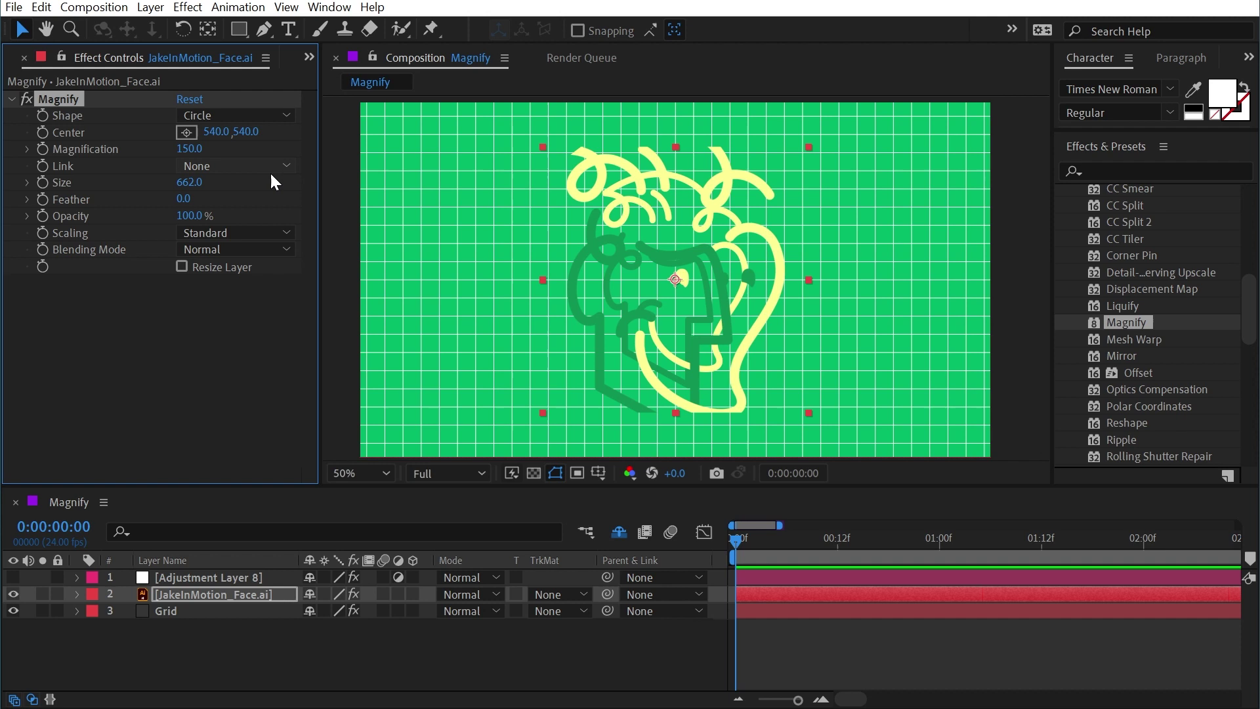
{"action": "left_click_drag", "start_coordinate": [189, 148], "coordinate": [336, 138]}
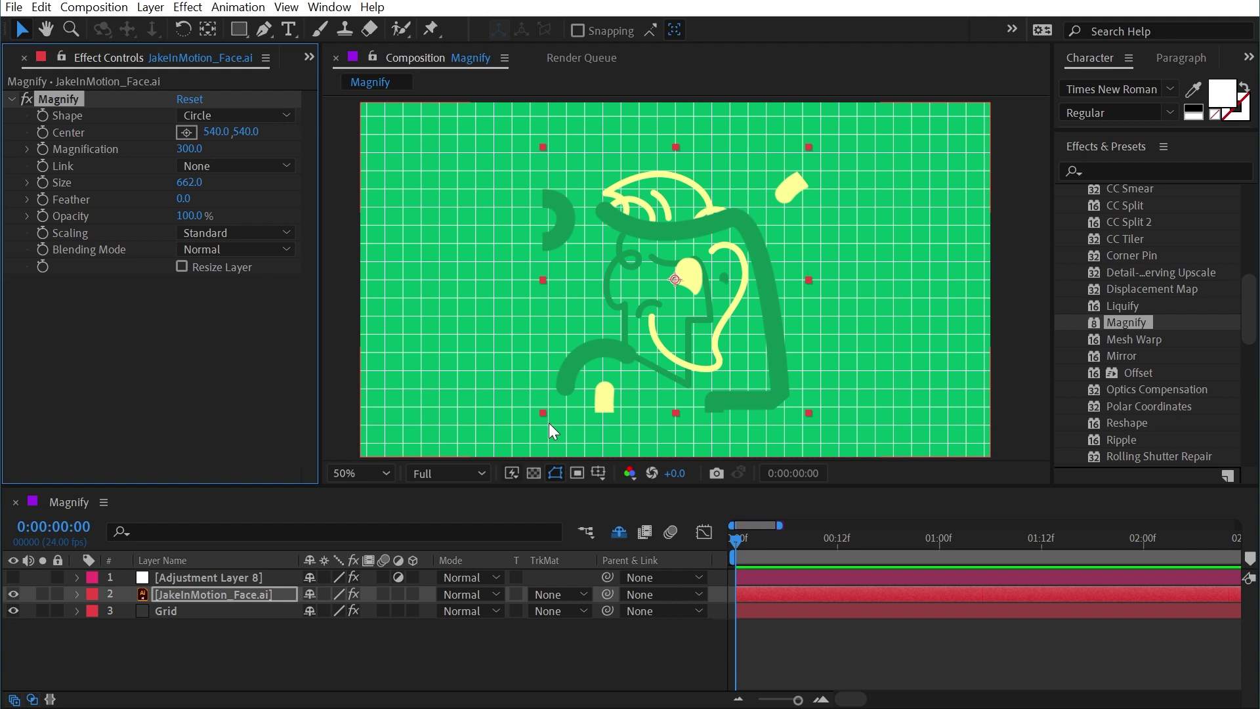
{"action": "left_click", "coordinate": [181, 266]}
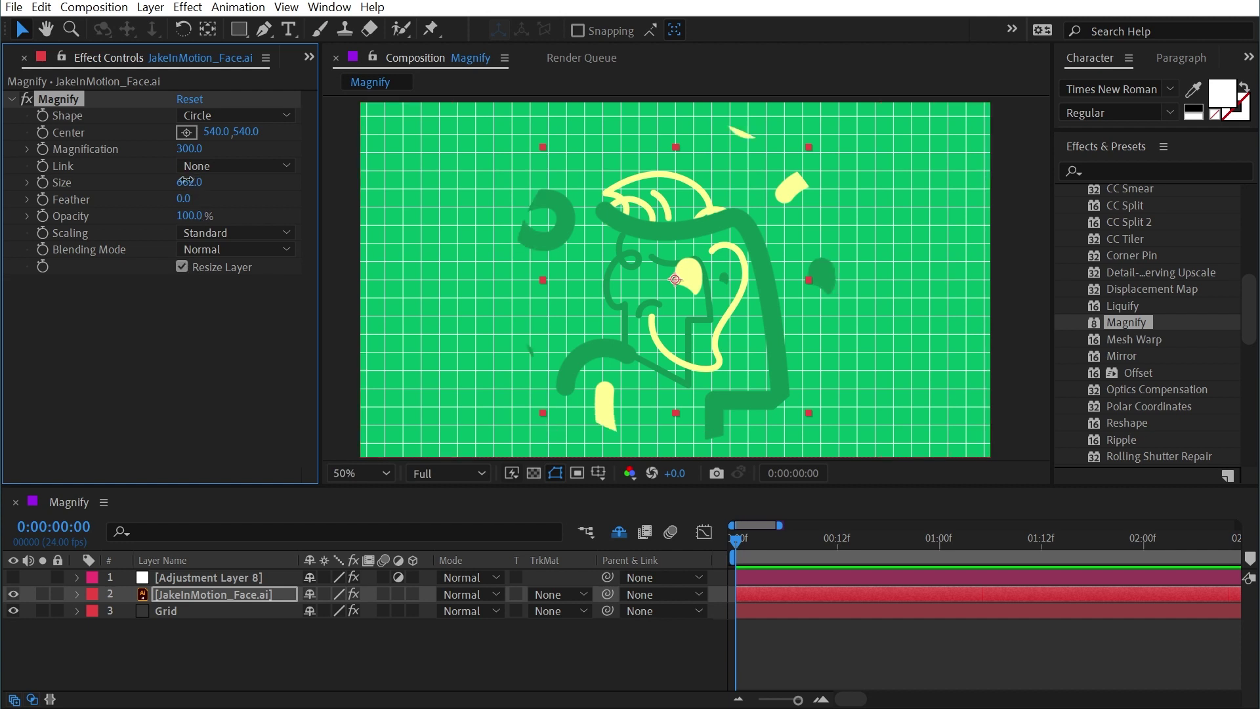
{"action": "left_click_drag", "start_coordinate": [186, 180], "coordinate": [297, 175]}
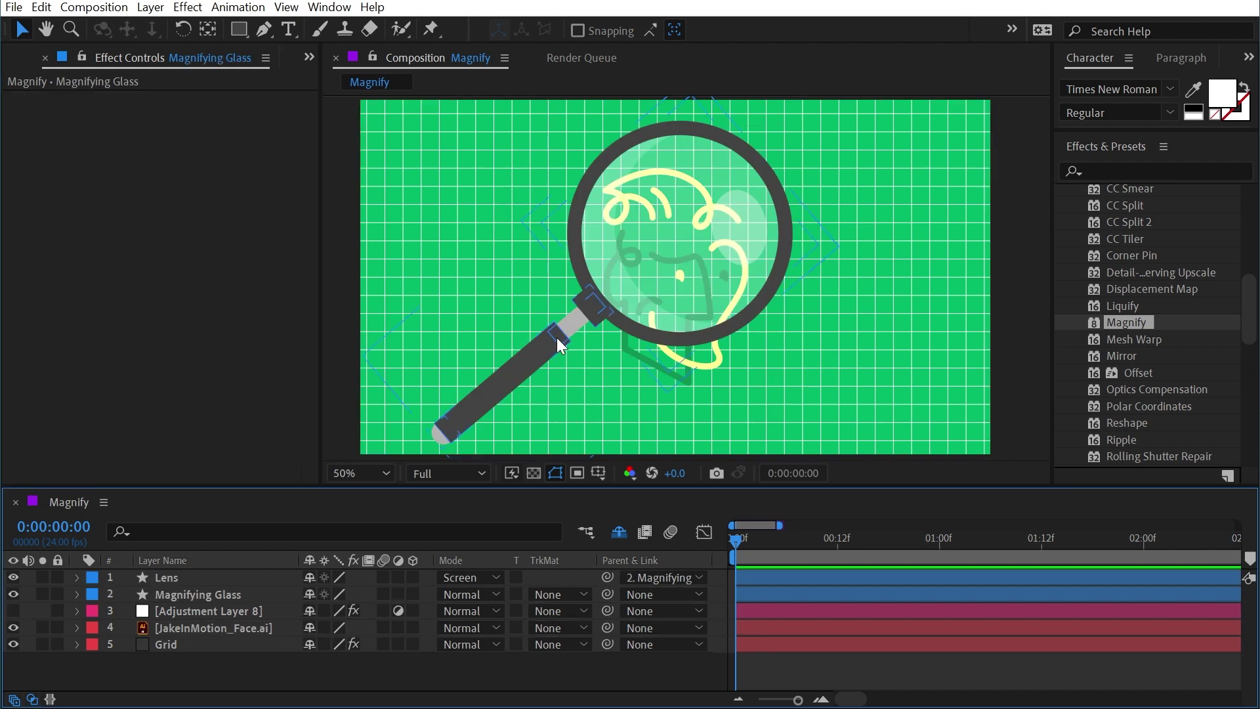
- Nudge the magnifying glass up-right, then restore visibility of the glass, lens and adjustment layer
{"action": "left_click", "coordinate": [572, 247]}
{"action": "mouse_move", "coordinate": [584, 296]}
{"action": "left_mouse_down"}
{"action": "mouse_move", "coordinate": [581, 274]}
{"action": "mouse_move", "coordinate": [603, 294]}
{"action": "mouse_move", "coordinate": [593, 280]}
{"action": "left_mouse_up"}
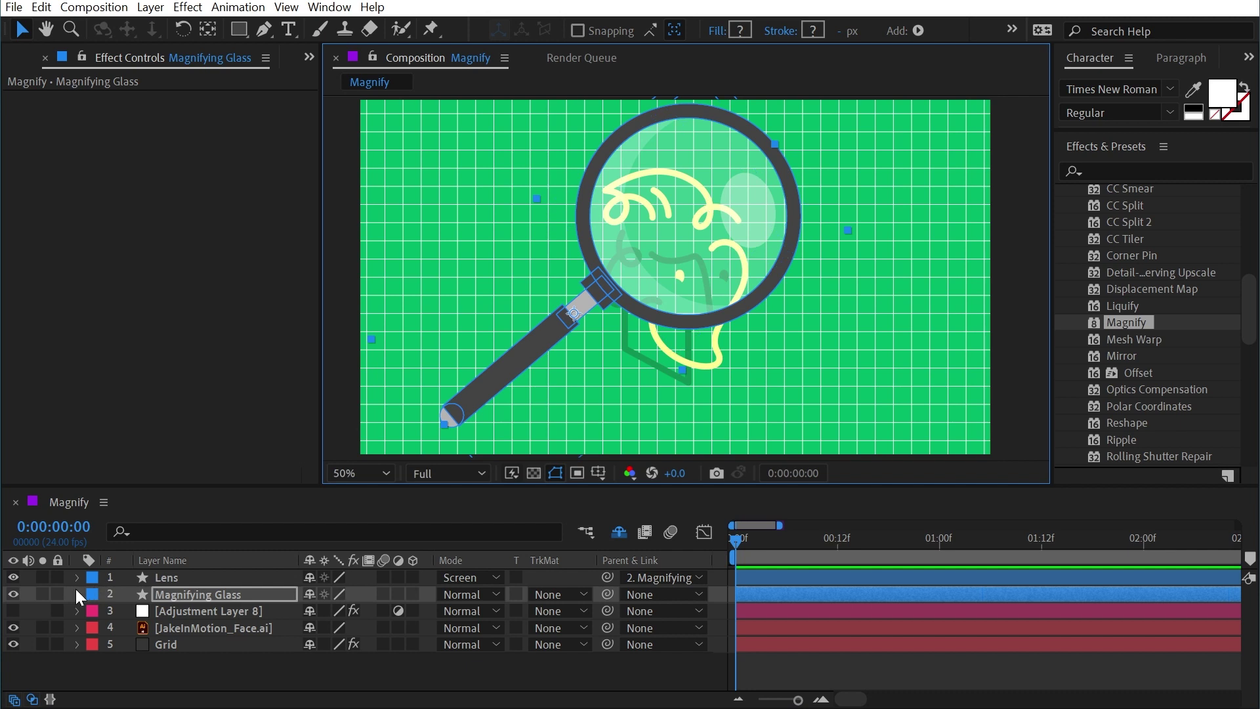
{"action": "left_click", "coordinate": [17, 594]}
{"action": "left_click", "coordinate": [178, 581]}
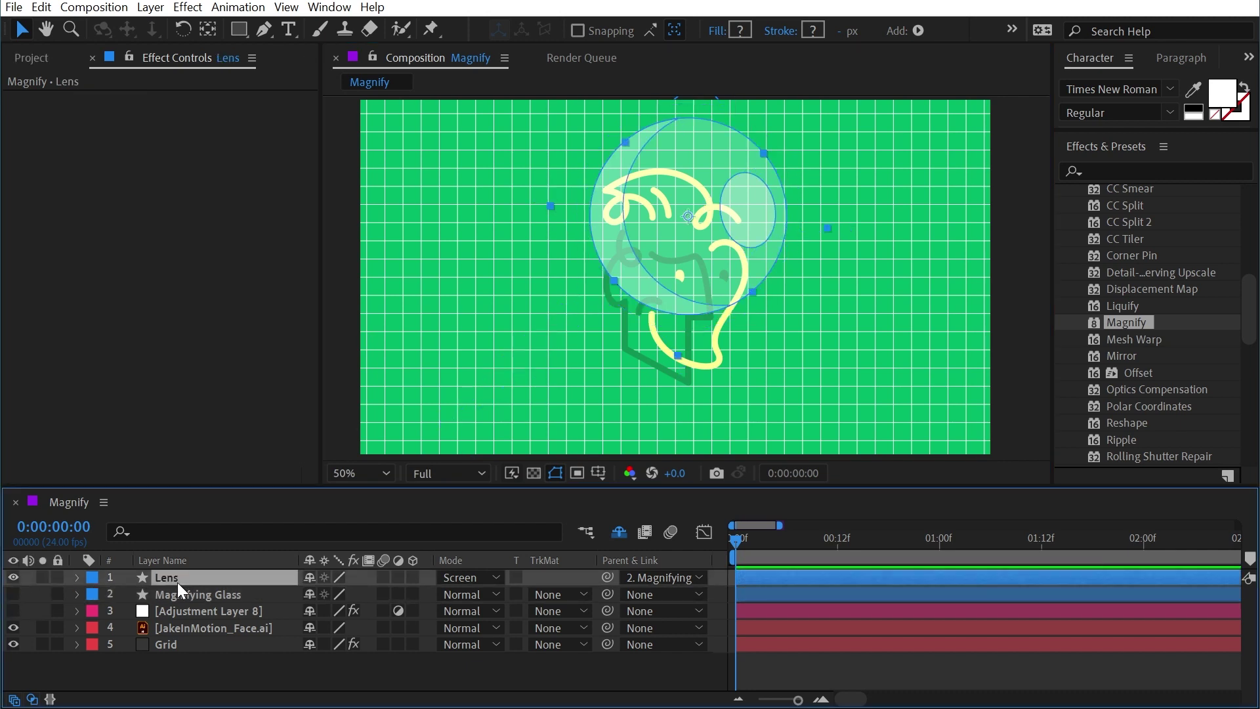
{"action": "left_click", "coordinate": [13, 577]}
{"action": "left_click", "coordinate": [12, 575]}
{"action": "key", "text": "F2"}
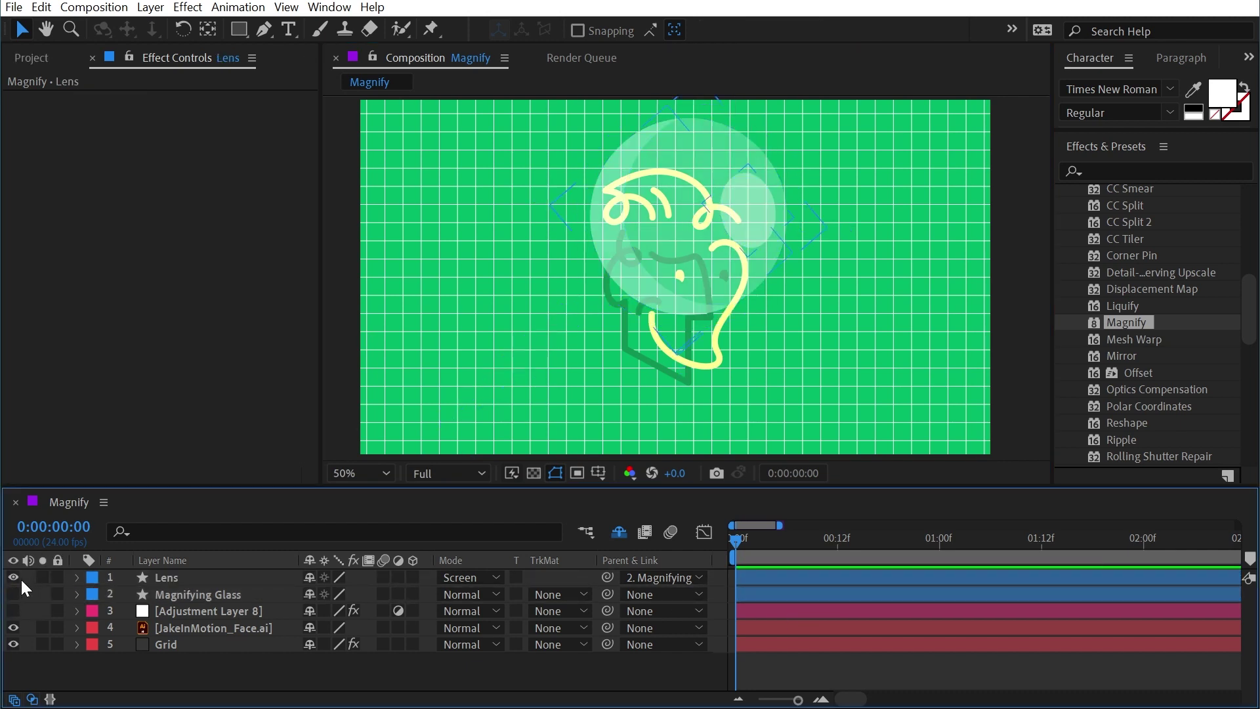
{"action": "left_click", "coordinate": [16, 594]}
{"action": "left_click", "coordinate": [247, 612]}
{"action": "left_click", "coordinate": [13, 611]}
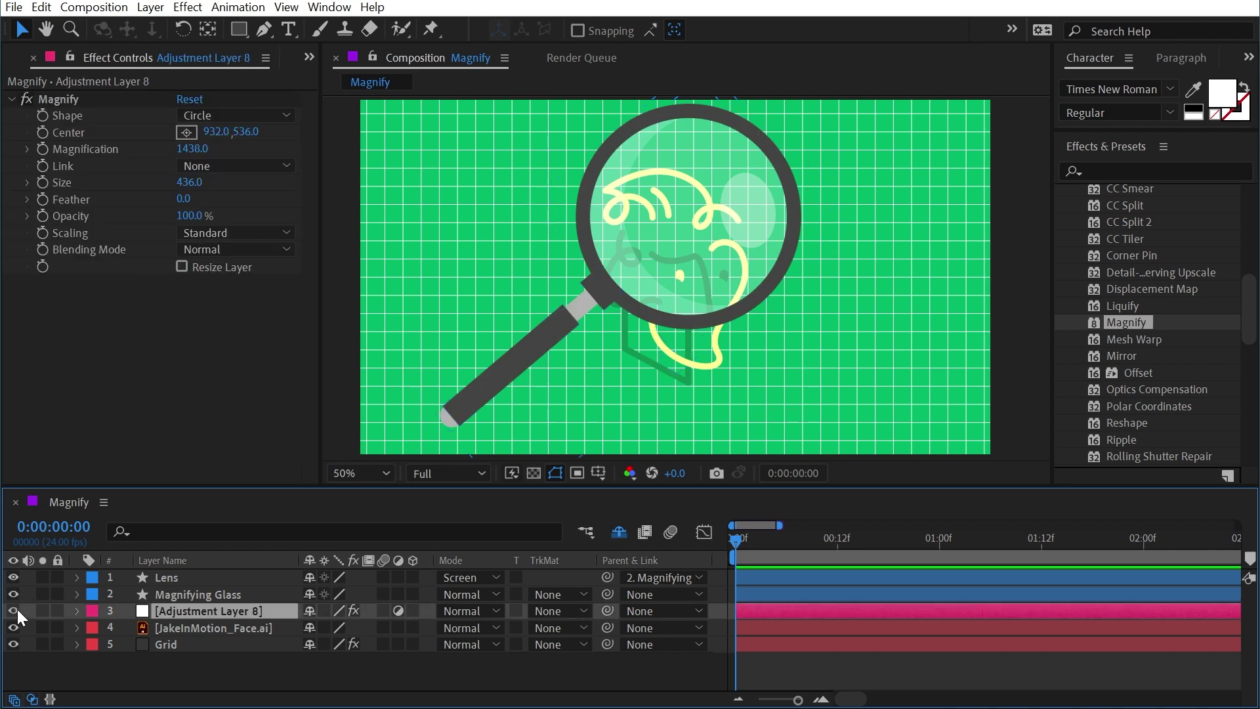
- Set Magnify to Magnification 250 and Size 323, centred inside the glass's lens
{"action": "left_click", "coordinate": [199, 146]}
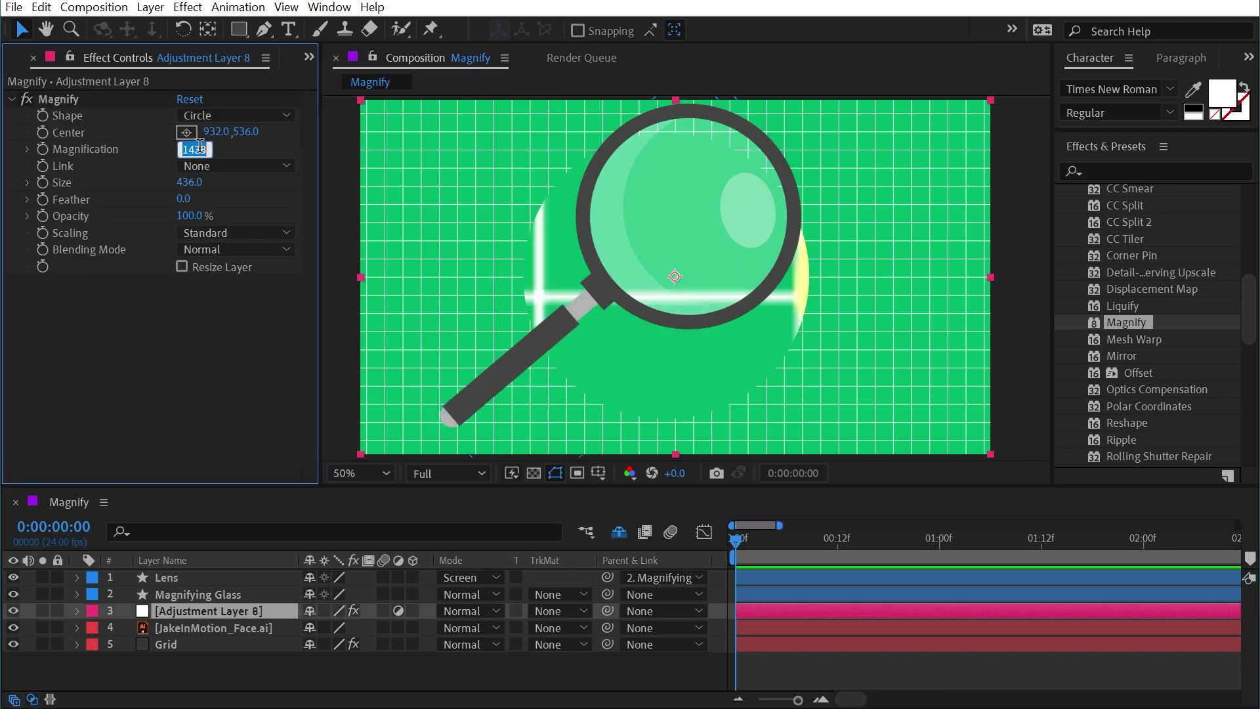
{"action": "type", "text": "250"}
{"action": "key", "text": "Return"}
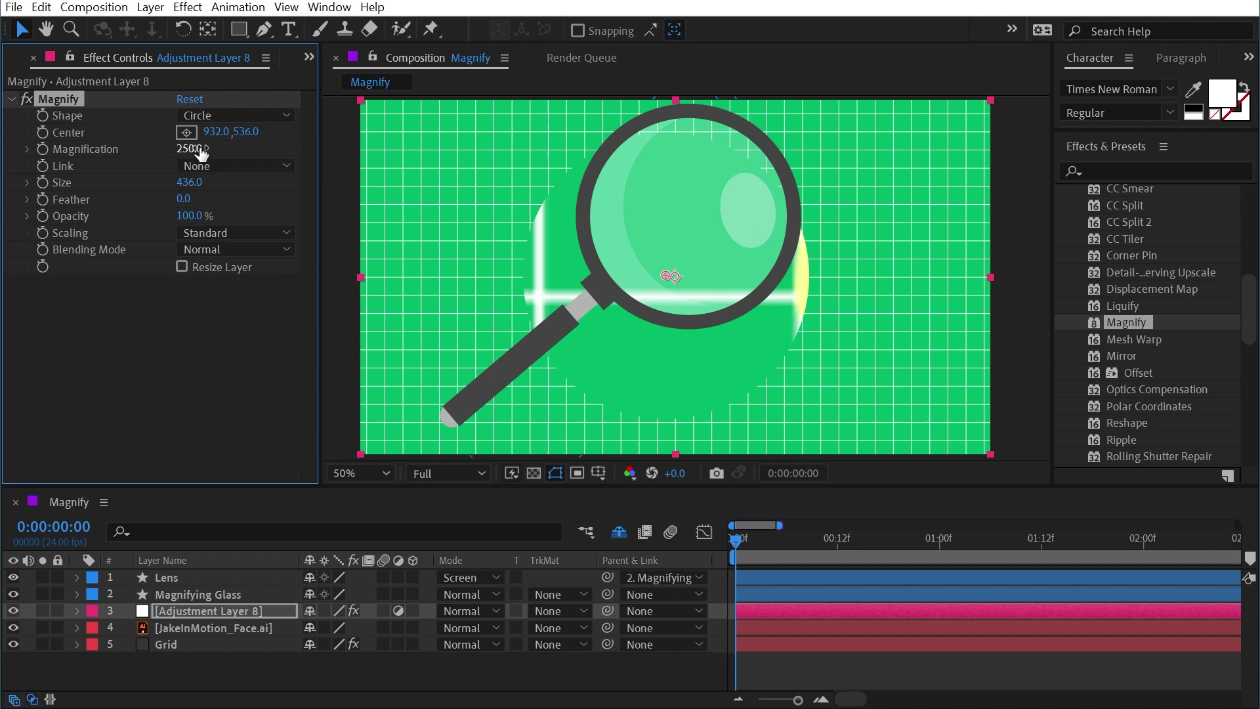
{"action": "left_click_drag", "start_coordinate": [663, 274], "coordinate": [685, 216]}
{"action": "left_click_drag", "start_coordinate": [190, 182], "coordinate": [81, 187]}
{"action": "left_click", "coordinate": [683, 215]}
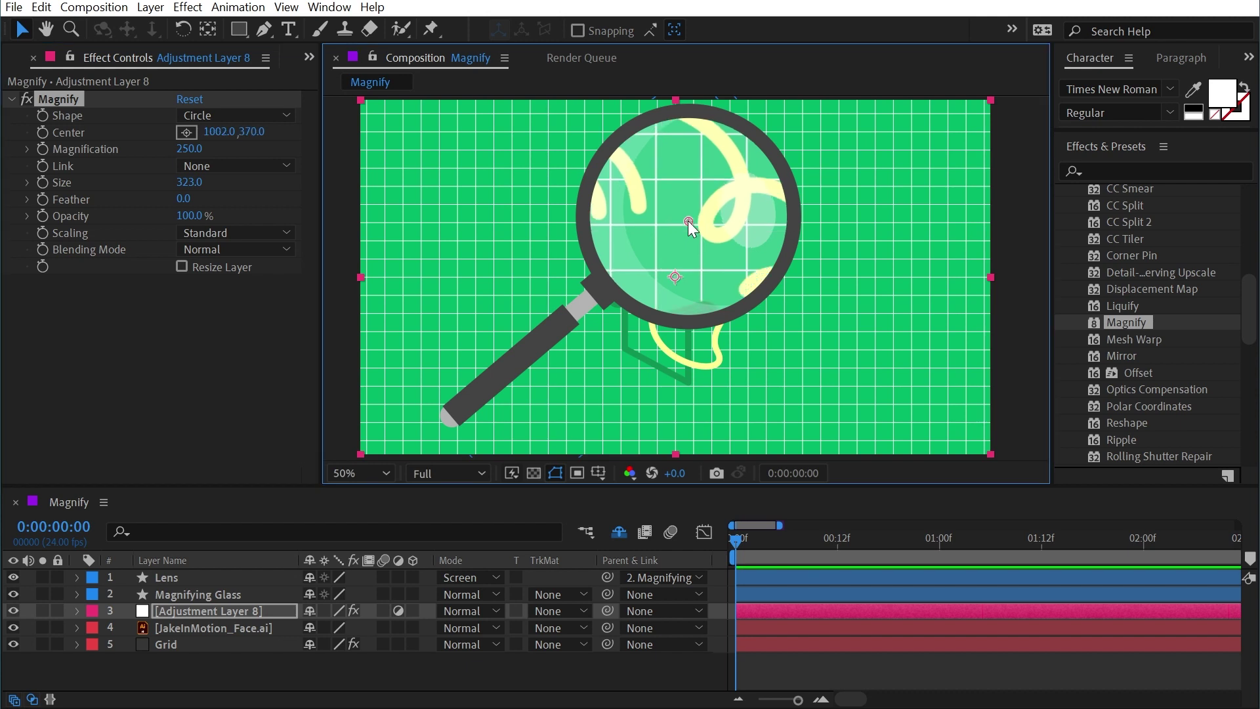
{"action": "left_click_drag", "start_coordinate": [684, 216], "coordinate": [685, 217]}
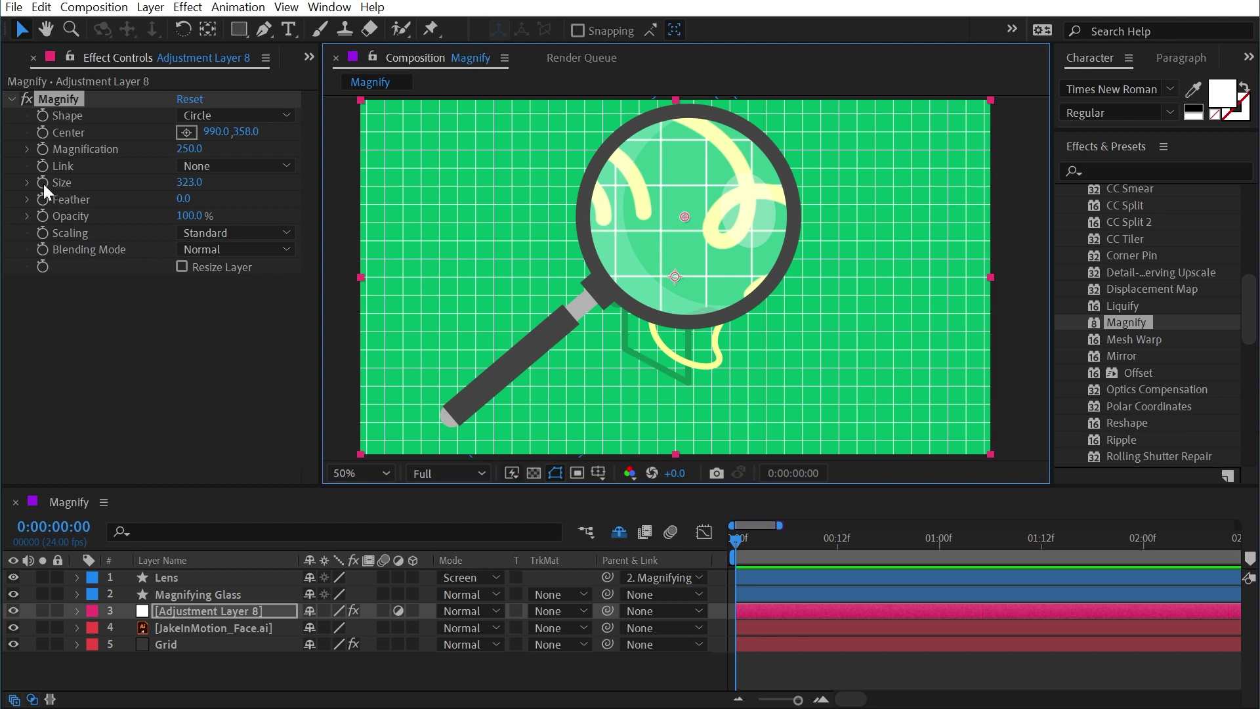
- Add an expression to the Magnify Center property
{"action": "left_click", "coordinate": [42, 133], "text": "alt"}
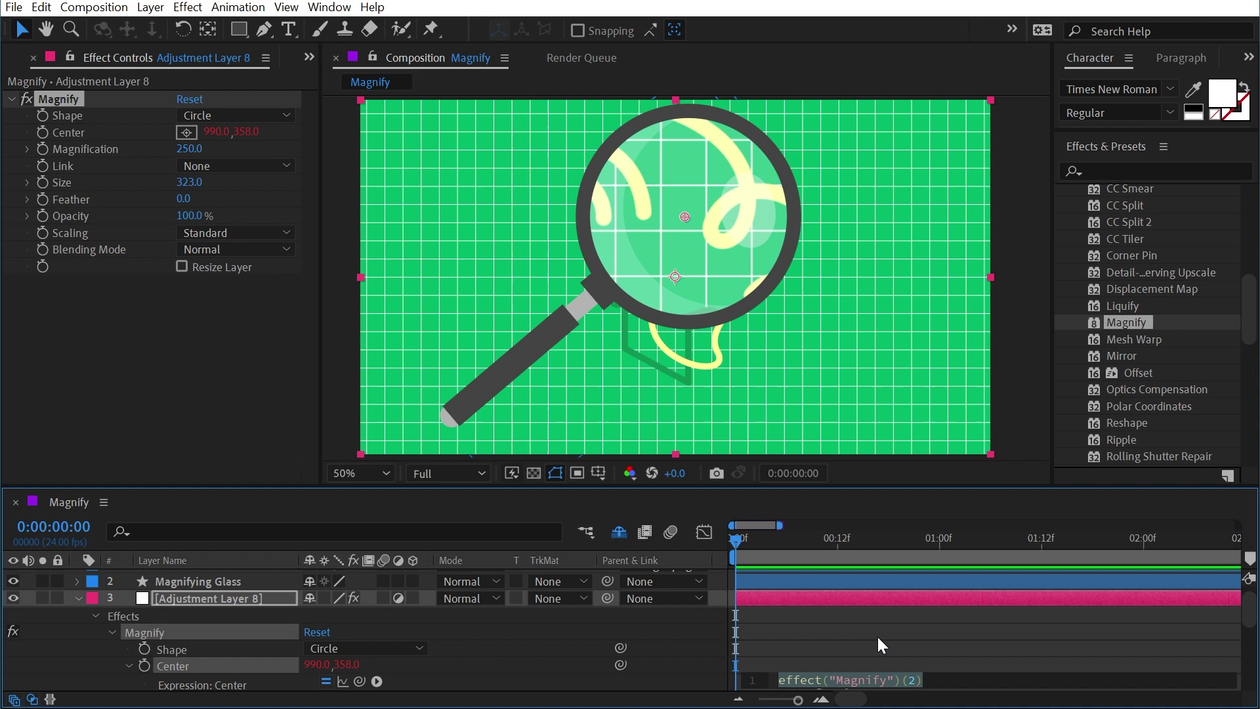
{"action": "left_click", "coordinate": [882, 646]}
{"action": "left_click_drag", "start_coordinate": [860, 487], "coordinate": [871, 384]}
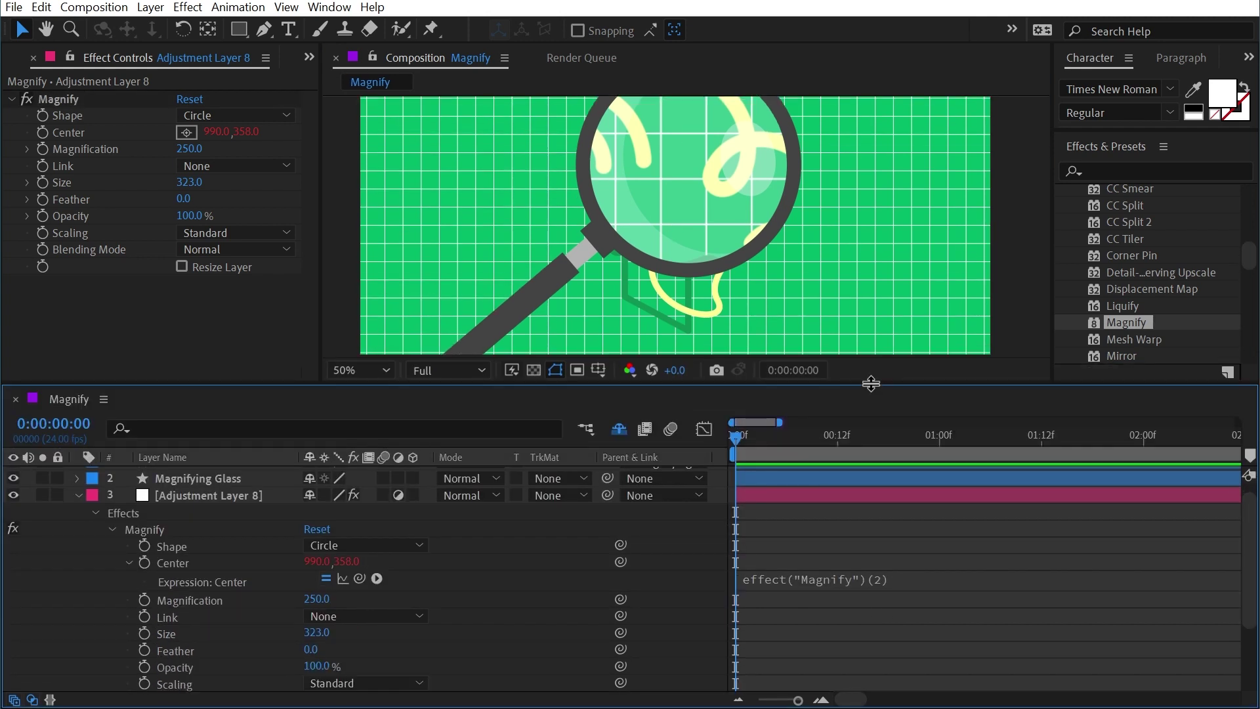
{"action": "left_click", "coordinate": [834, 576]}
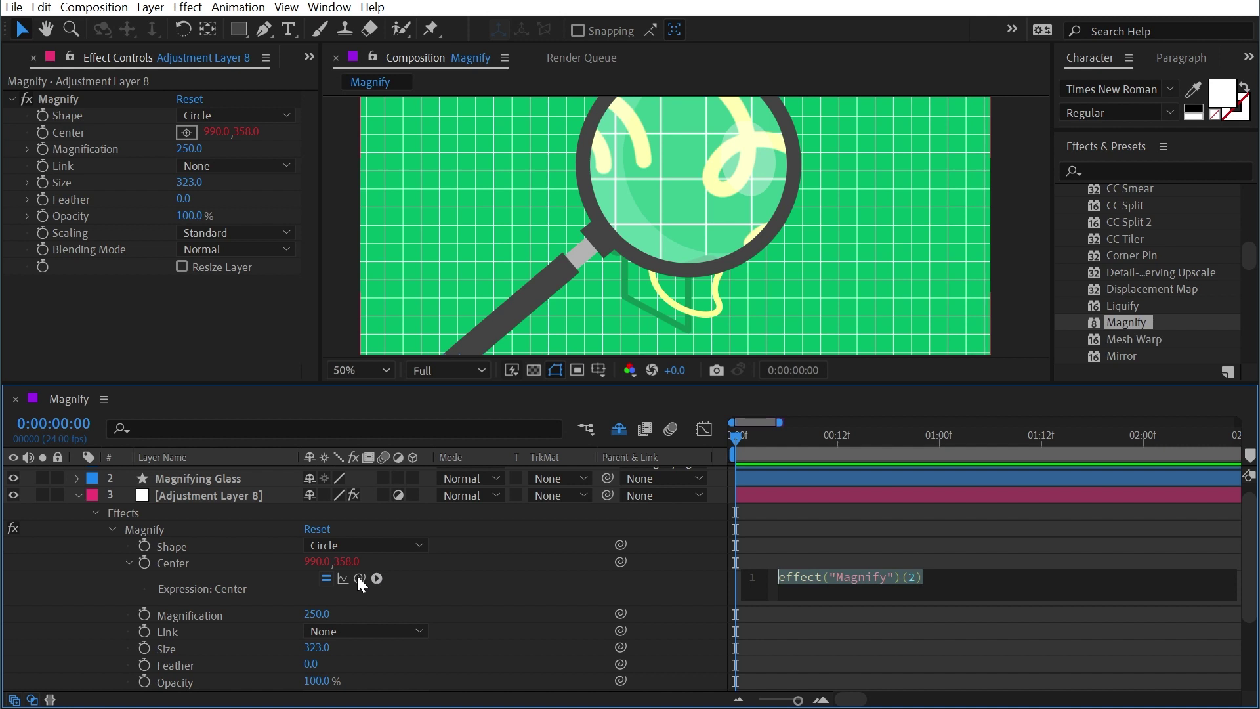
- Pick-whip Center to the Magnifying Glass layer and append .toComp([0,0,0])
{"action": "left_click_drag", "start_coordinate": [358, 578], "coordinate": [195, 494]}
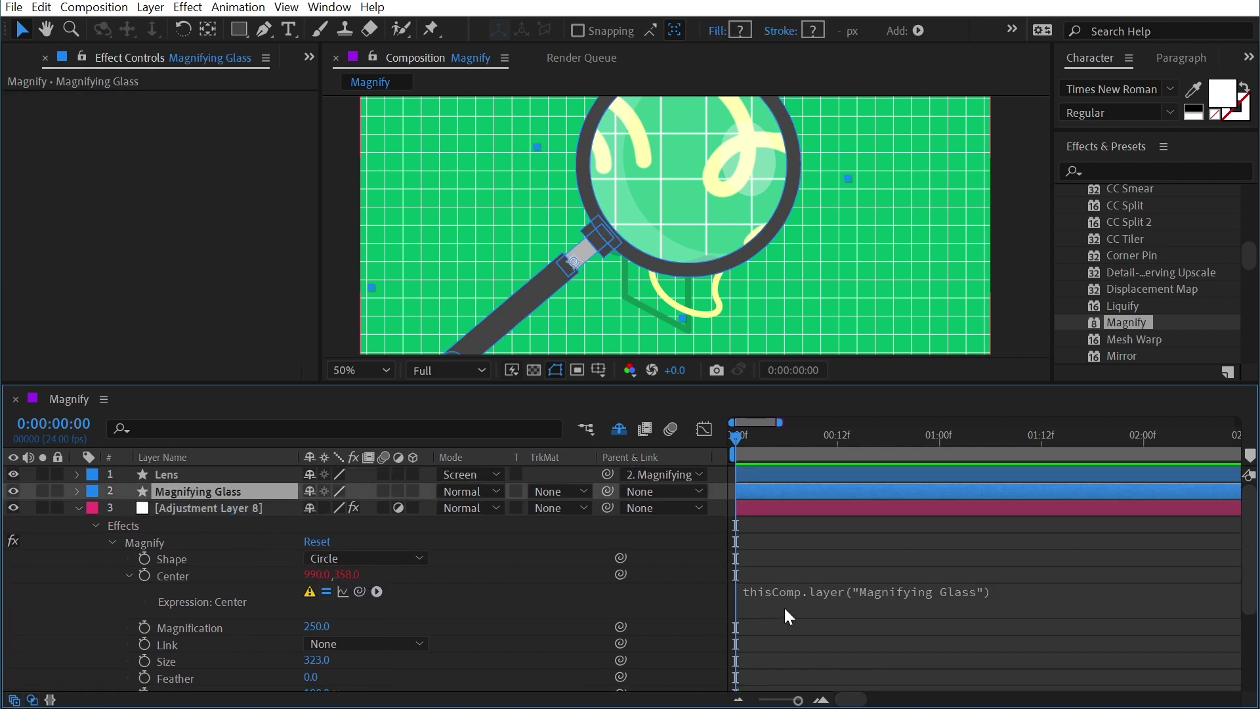
{"action": "left_click", "coordinate": [1082, 594]}
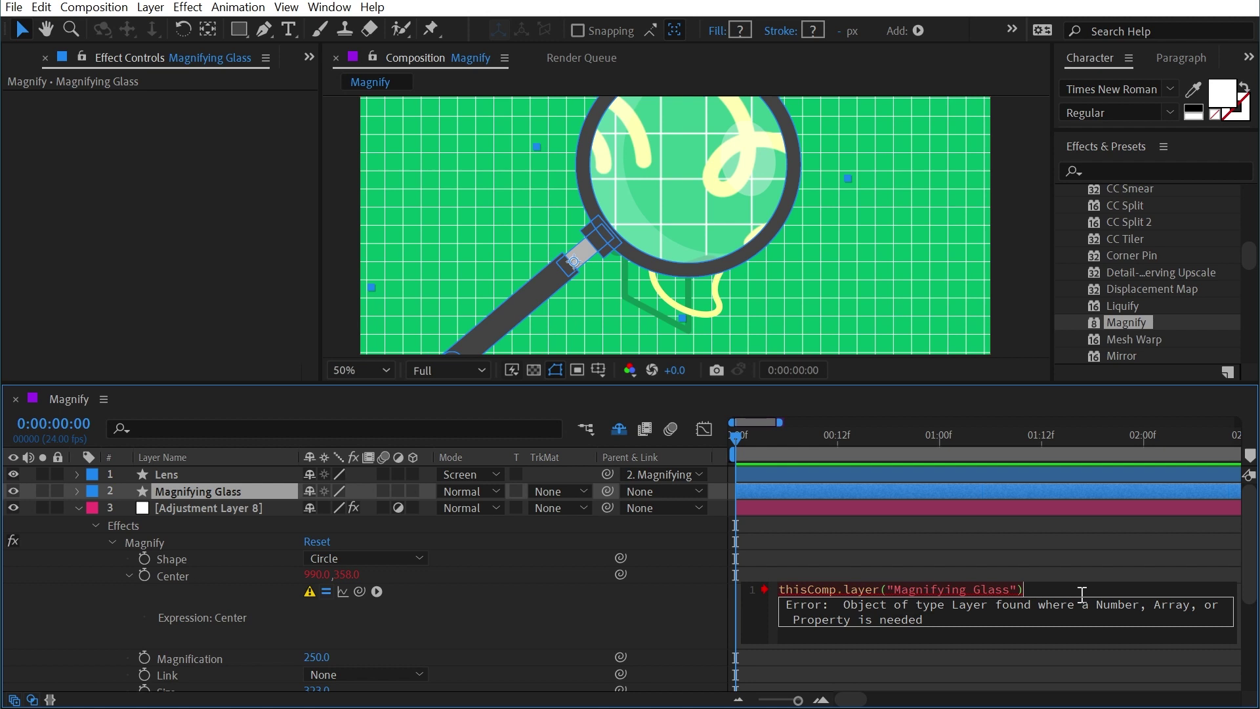
{"action": "type", "text": ".toComp"}
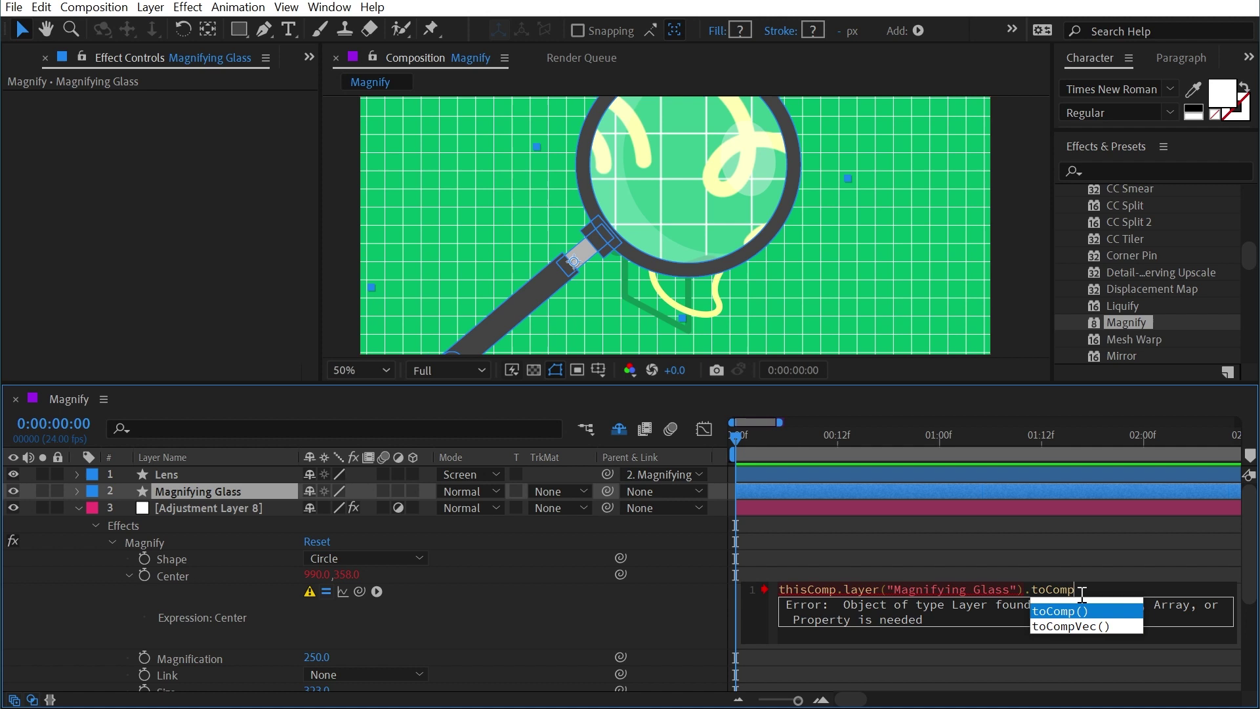
{"action": "left_click", "coordinate": [1059, 607]}
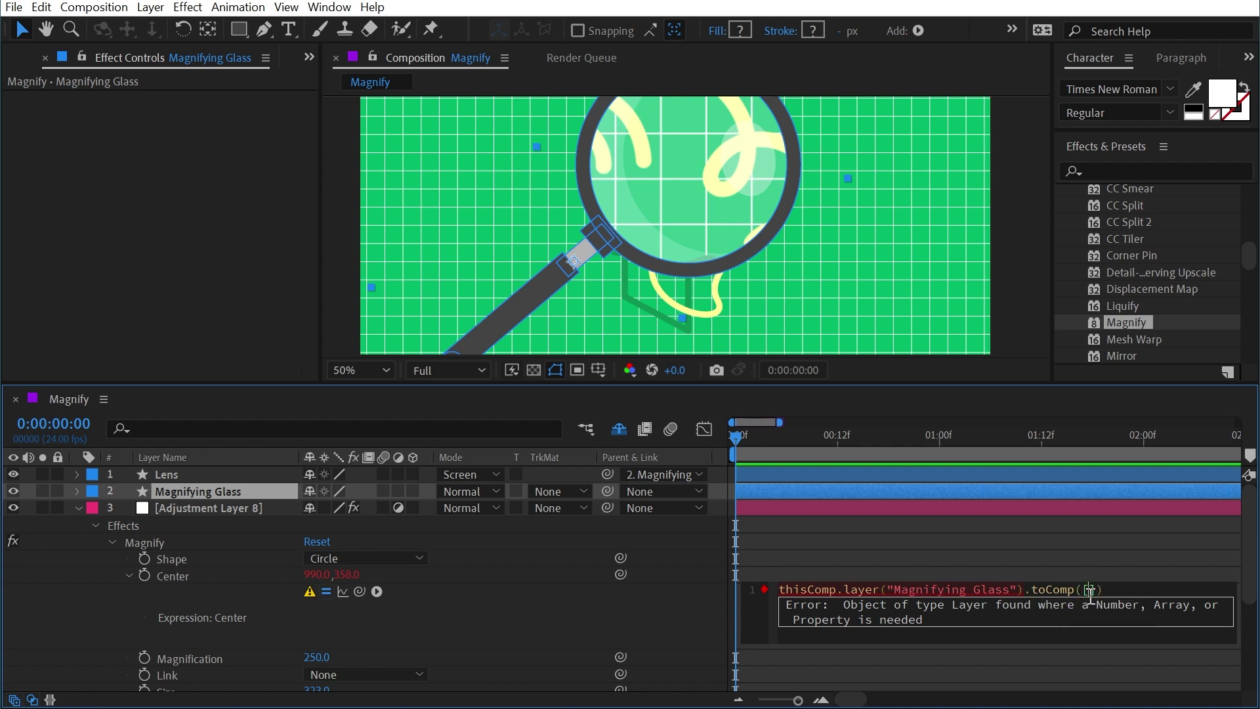
{"action": "type", "text": "[]"}
{"action": "type", "text": "0,0,0"}
- Commit the Center expression so Magnify follows the Magnifying Glass layer
{"action": "left_click", "coordinate": [639, 593]}
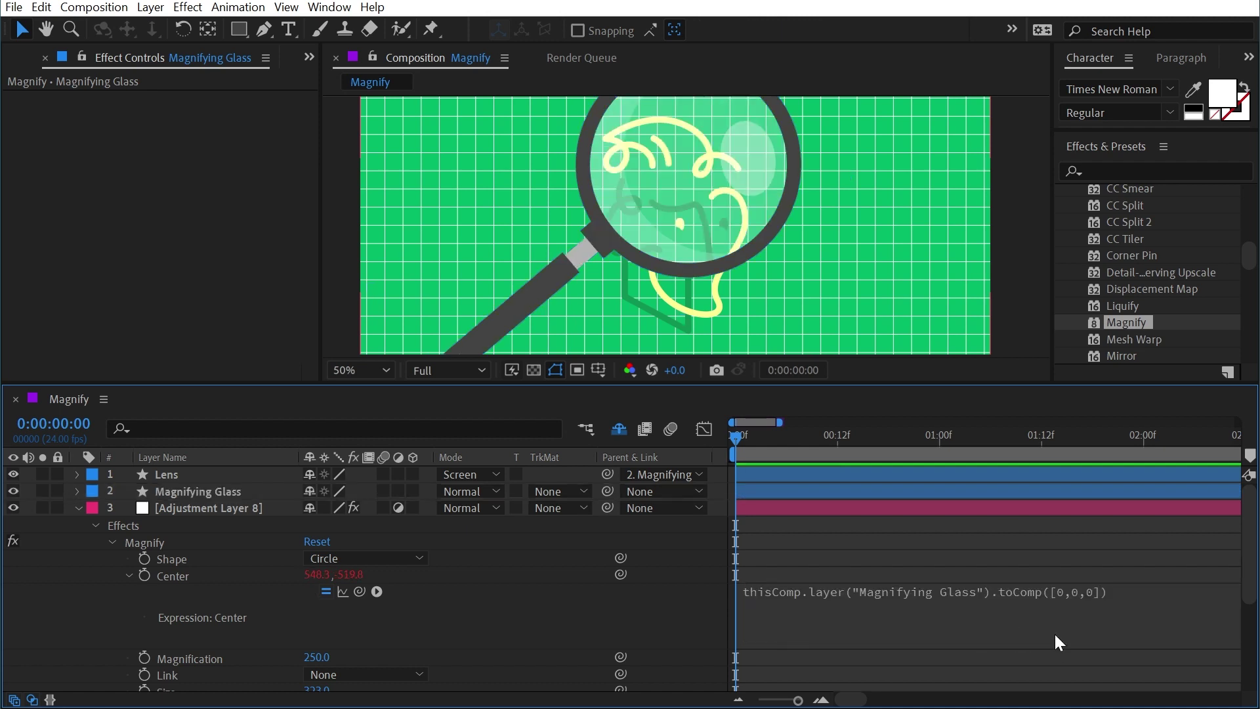
{"action": "left_click", "coordinate": [230, 492]}
{"action": "left_click", "coordinate": [1065, 611]}
- Zoom the viewer out to 25% and drag the magnifying glass to the right
{"action": "mouse_move", "coordinate": [444, 168]}
{"action": "left_mouse_down"}
{"action": "mouse_move", "coordinate": [512, 270]}
{"action": "mouse_move", "coordinate": [431, 152]}
{"action": "left_mouse_up"}
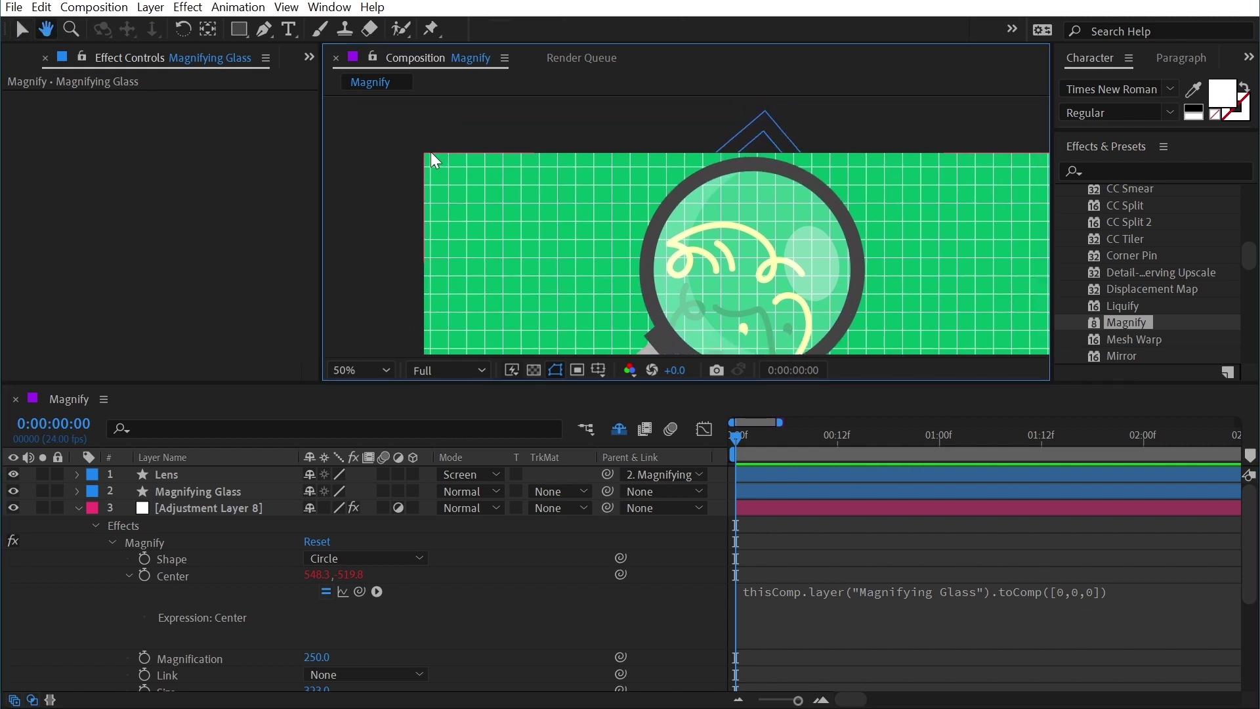
{"action": "key", "text": "v"}
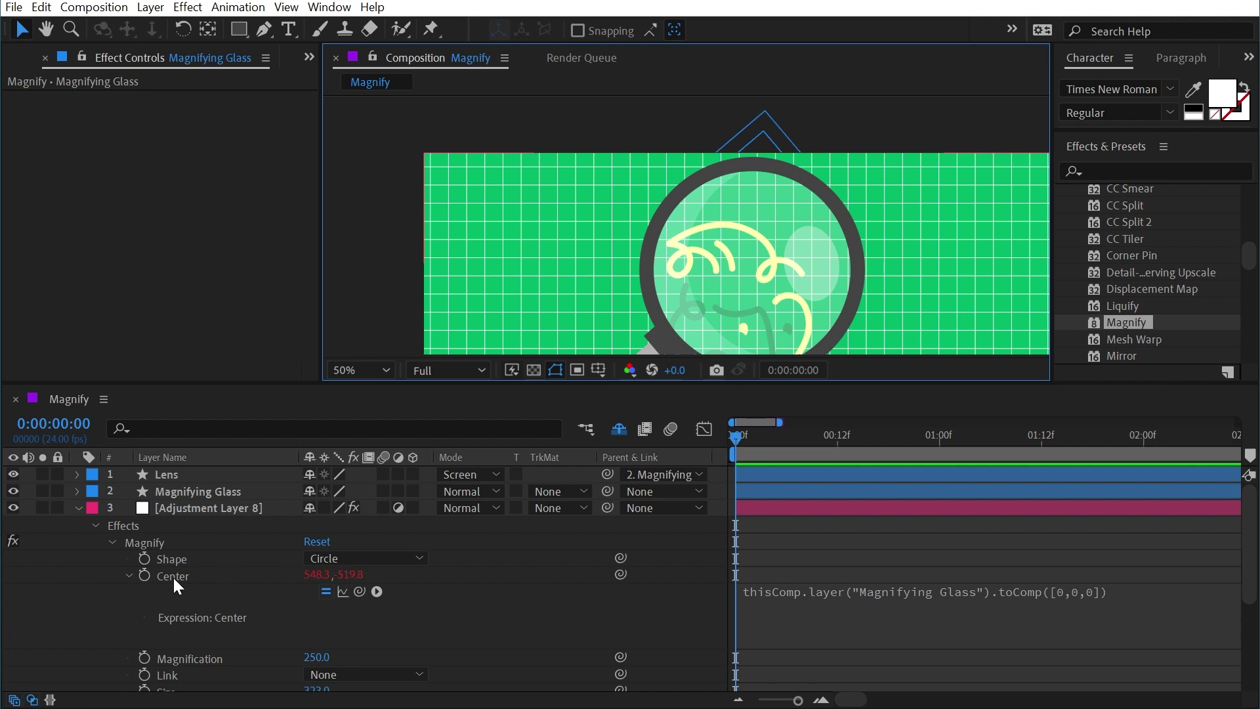
{"action": "key", "text": "comma"}
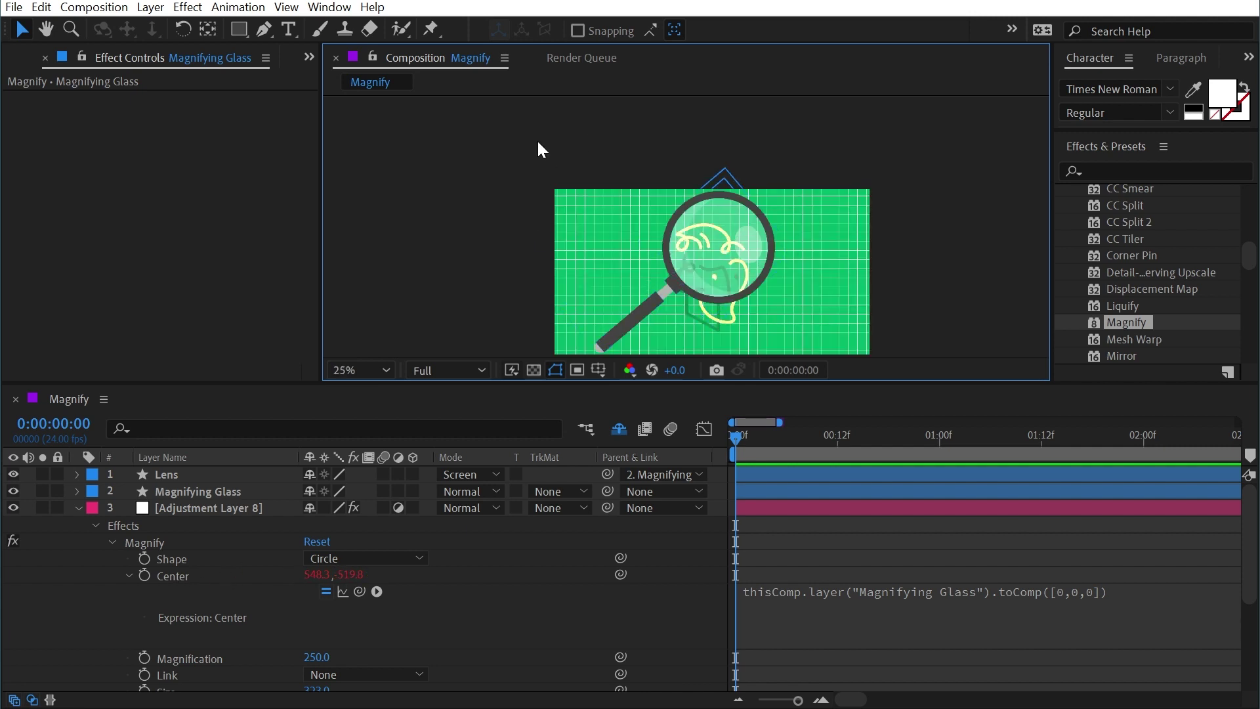
{"action": "left_click", "coordinate": [671, 294]}
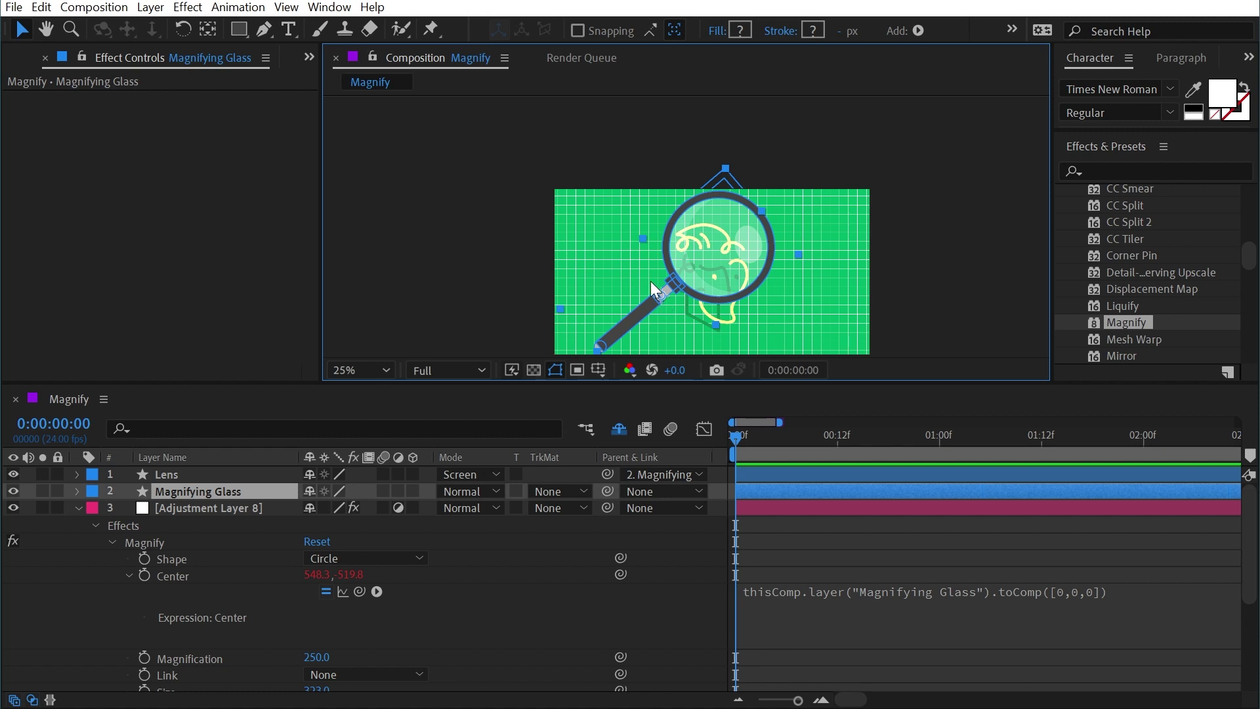
{"action": "left_click_drag", "start_coordinate": [660, 304], "coordinate": [698, 295]}
- Prefix the Center expression with value+ so it adds its own value to the glass position
{"action": "key", "text": "h"}
{"action": "left_click_drag", "start_coordinate": [685, 309], "coordinate": [621, 257]}
{"action": "key", "text": "v"}
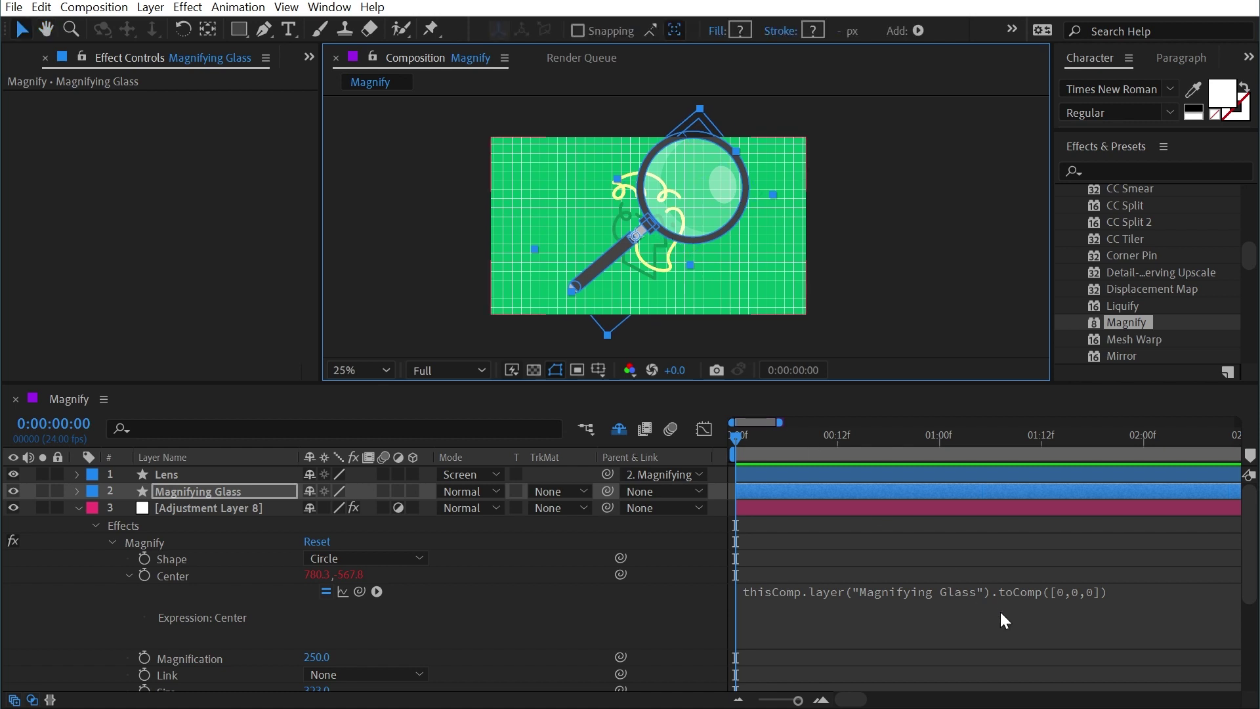
{"action": "left_click", "coordinate": [995, 623]}
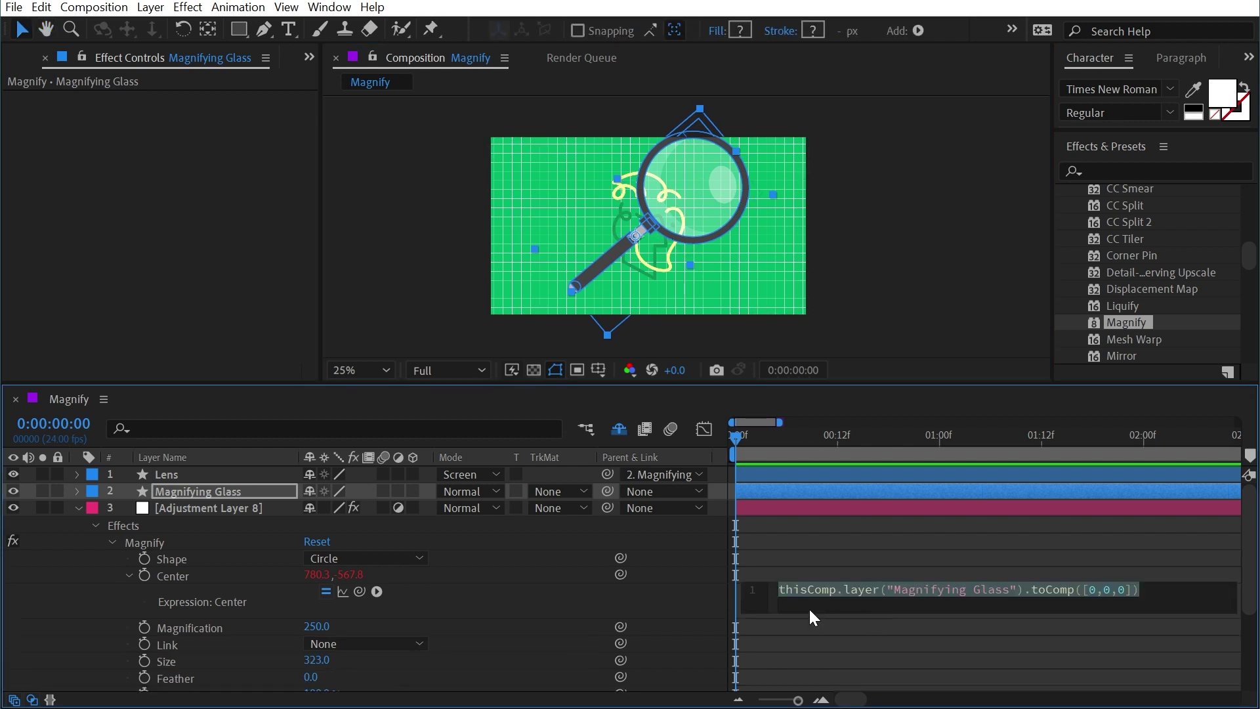
{"action": "left_click", "coordinate": [779, 592]}
{"action": "type", "text": "value+"}
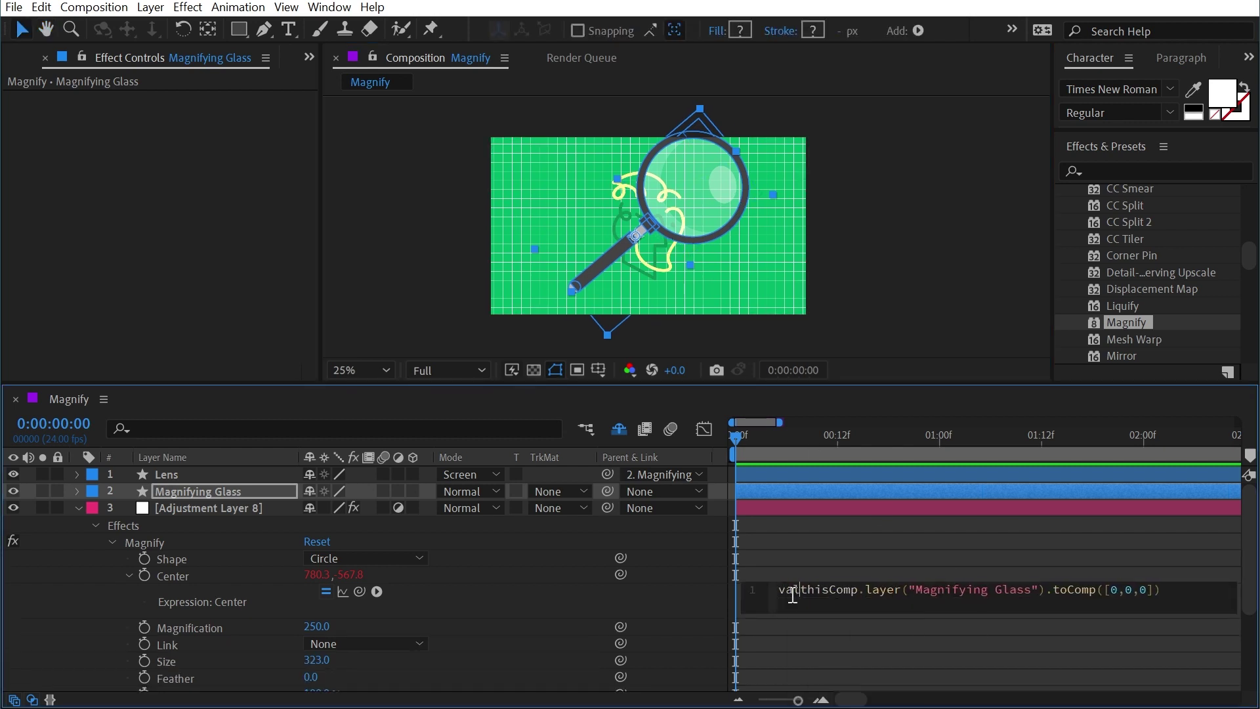
{"action": "left_click", "coordinate": [586, 602]}
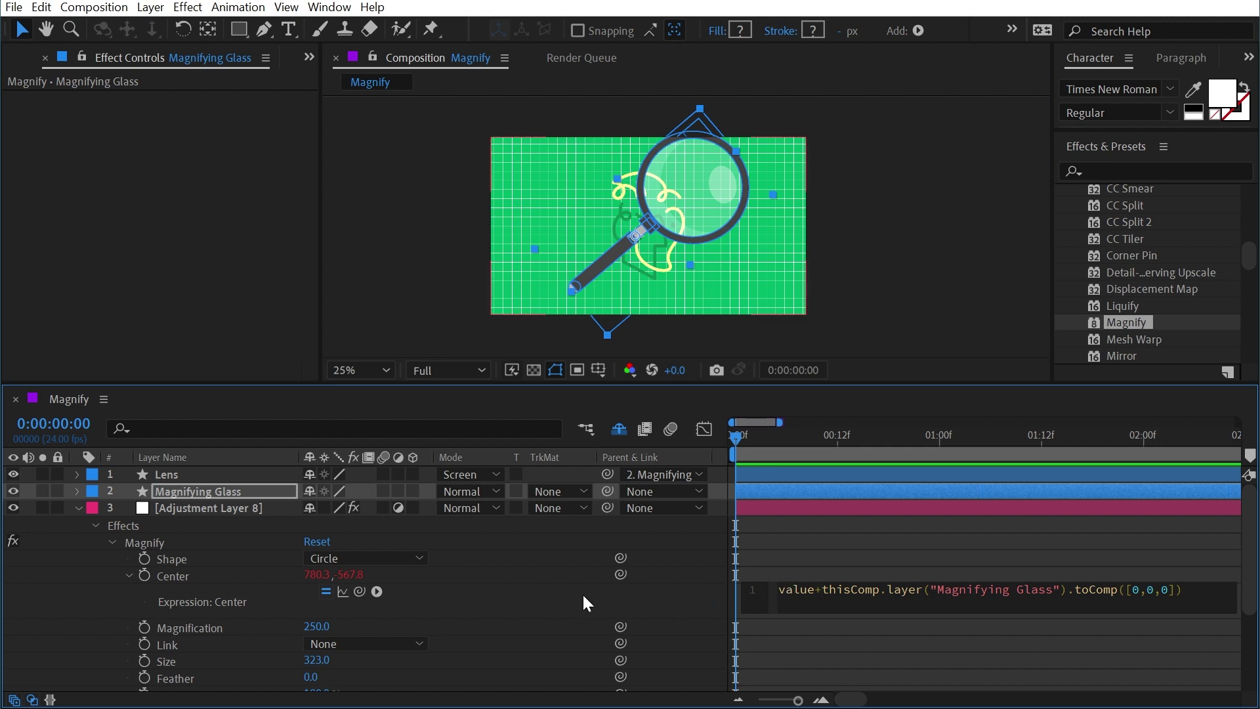
{"action": "left_click", "coordinate": [542, 601]}
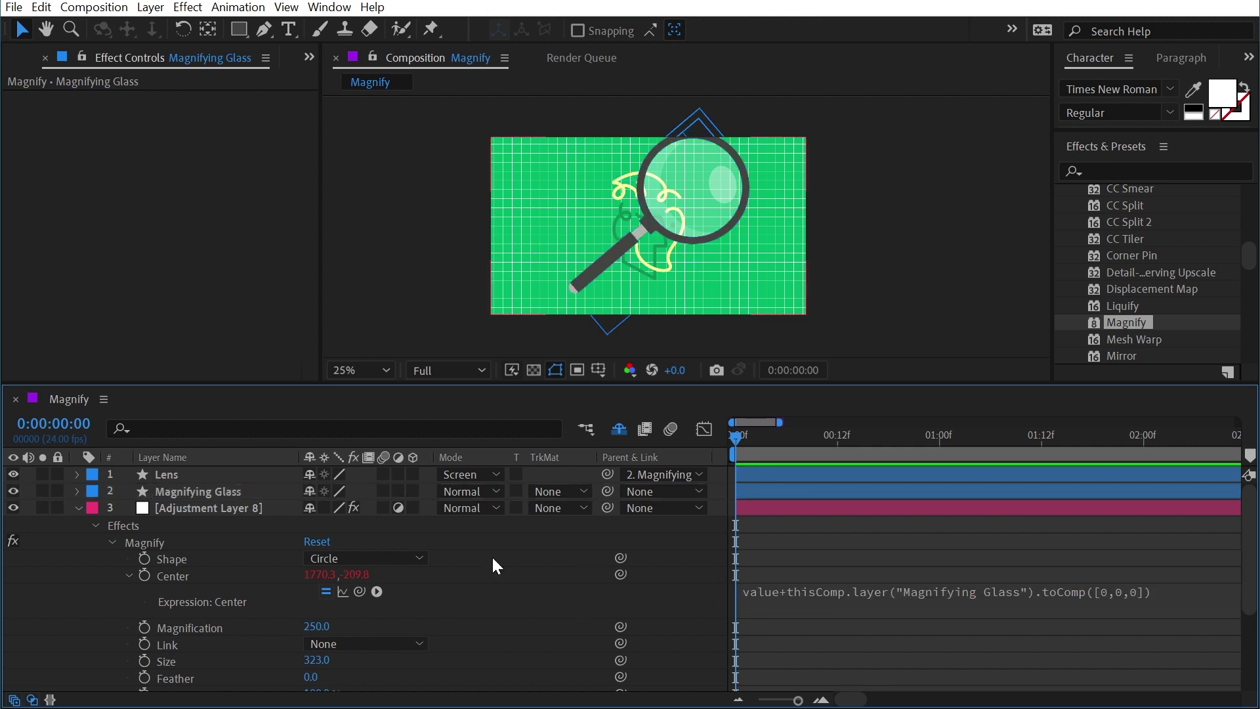
{"action": "left_click", "coordinate": [322, 575]}
- Reset the Magnify Center offset values to 0, 0
{"action": "type", "text": "0"}
{"action": "key", "text": "Tab"}
{"action": "type", "text": "0"}
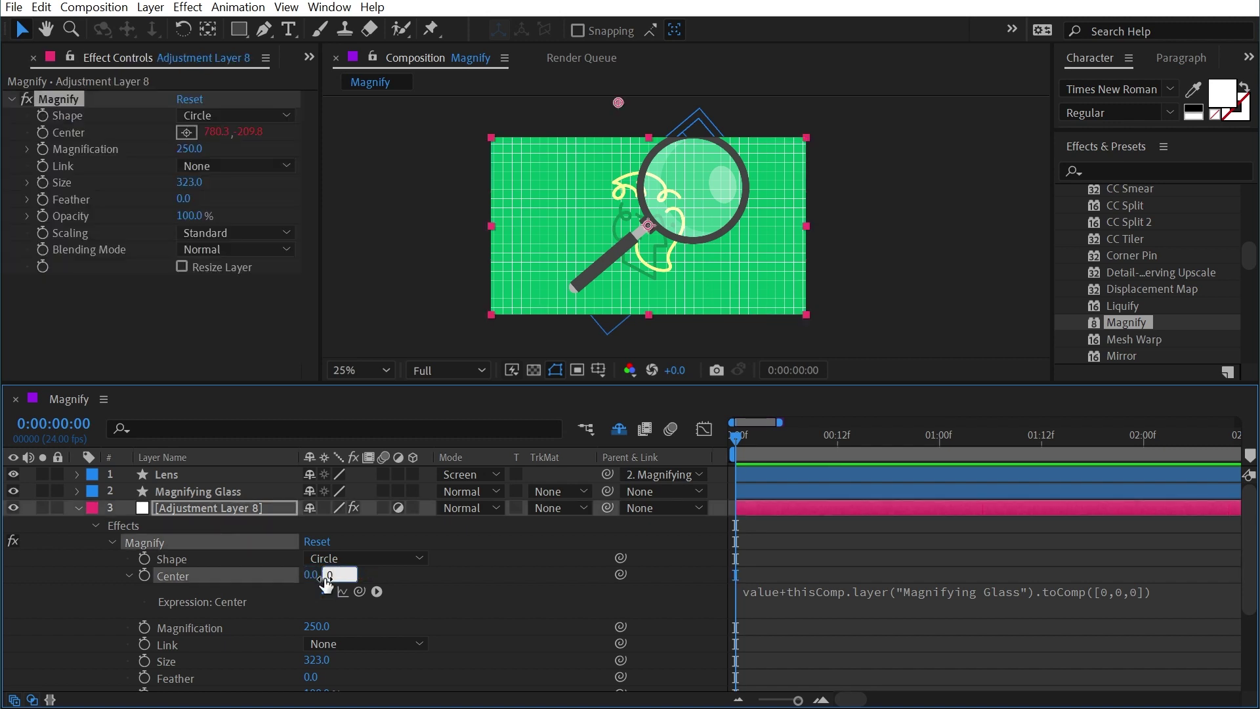
{"action": "key", "text": "Return"}
- Drag the Magnify centre onto the lens and pan the view to check its placement
{"action": "scroll", "coordinate": [684, 188], "scroll_direction": "down", "scroll_amount": 1}
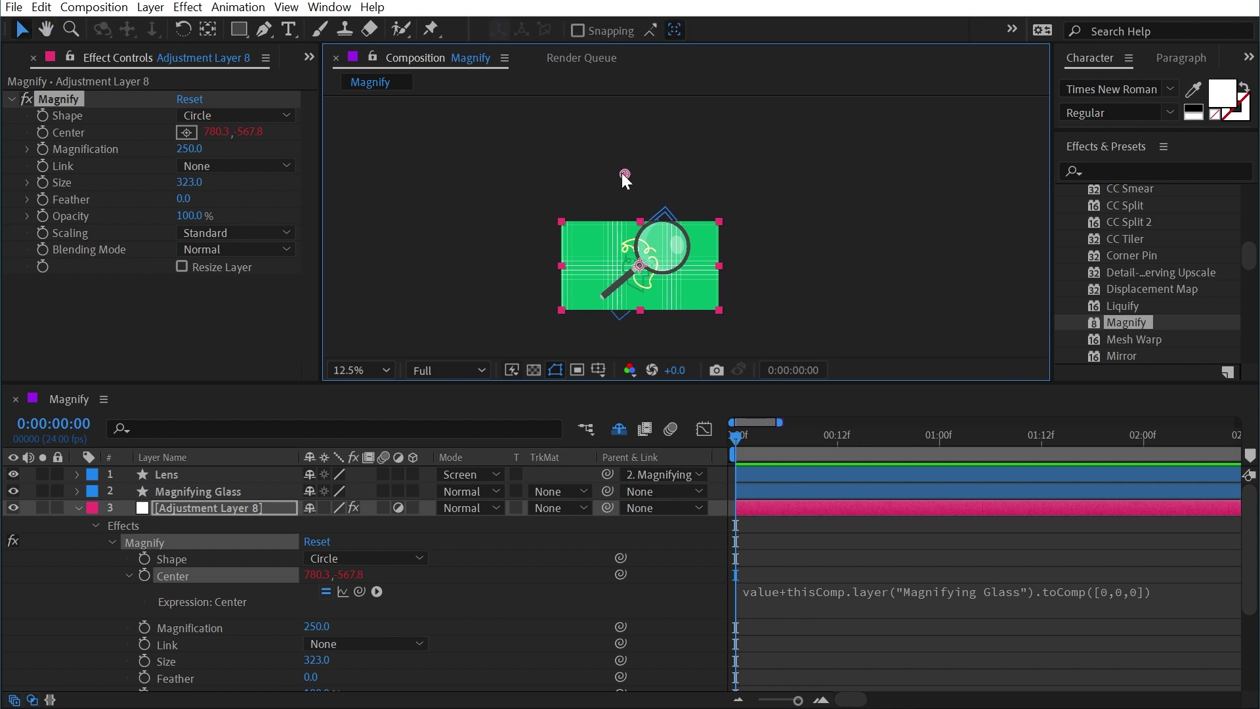
{"action": "left_click_drag", "start_coordinate": [625, 176], "coordinate": [606, 241]}
{"action": "scroll", "coordinate": [665, 252], "scroll_direction": "up", "scroll_amount": 4}
{"action": "key", "text": "h"}
{"action": "key", "text": "v"}
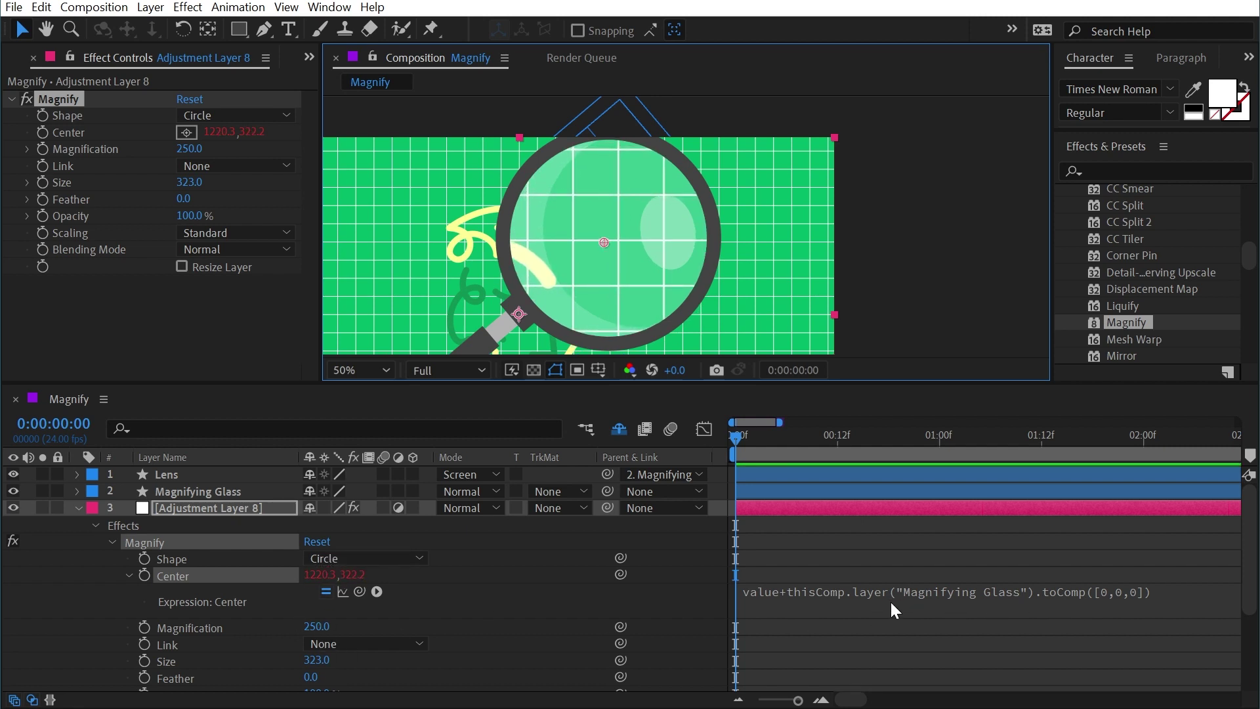
{"action": "key", "text": "h"}
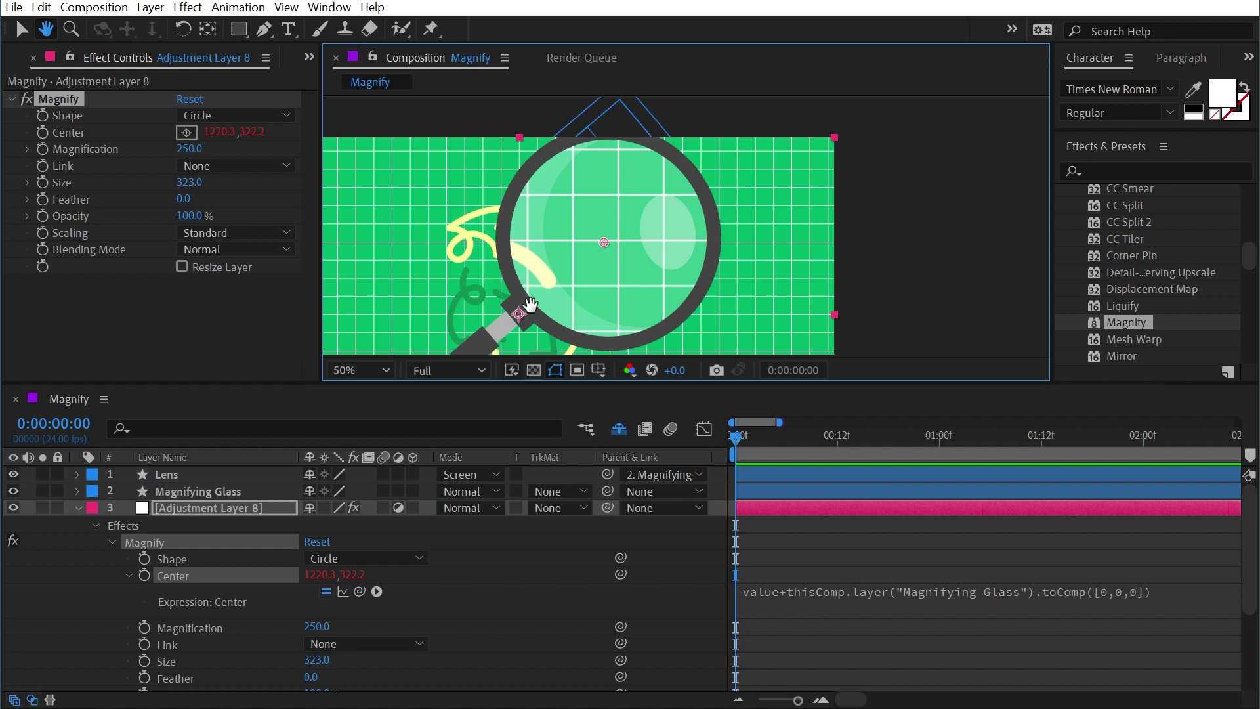
{"action": "left_click_drag", "start_coordinate": [521, 325], "coordinate": [674, 253]}
{"action": "left_click_drag", "start_coordinate": [579, 215], "coordinate": [689, 309]}
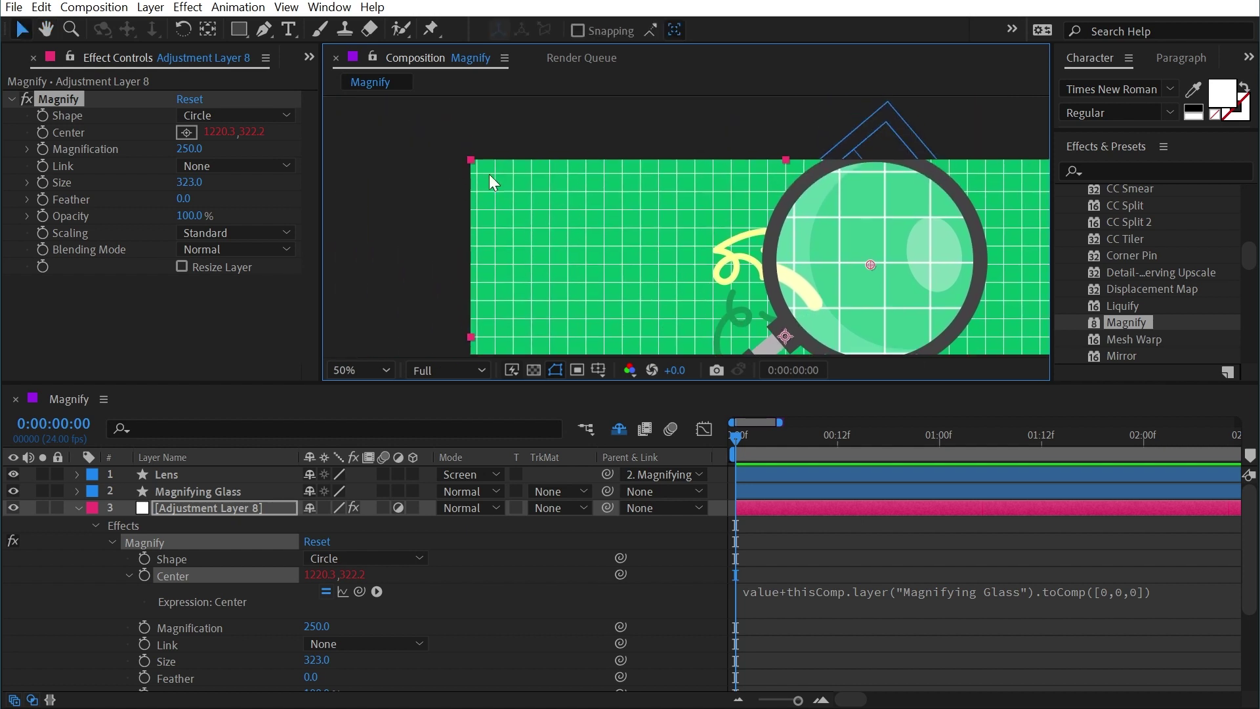
{"action": "left_click_drag", "start_coordinate": [490, 175], "coordinate": [355, 128]}
- Move the magnifying glass up and tilt it further up-left, then check Adjustment Layer 8's Magnify Center
{"action": "key", "text": "v"}
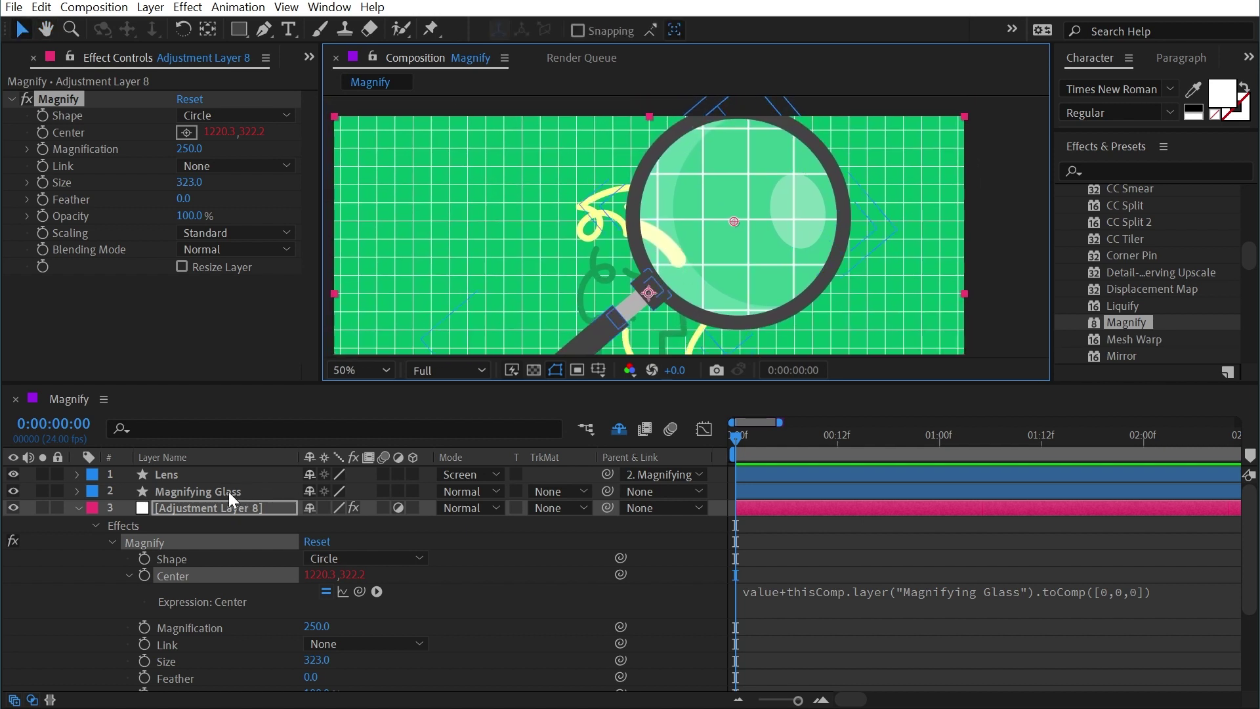
{"action": "left_click", "coordinate": [228, 491]}
{"action": "mouse_move", "coordinate": [642, 290]}
{"action": "left_mouse_down"}
{"action": "mouse_move", "coordinate": [590, 279]}
{"action": "mouse_move", "coordinate": [453, 319]}
{"action": "mouse_move", "coordinate": [510, 298]}
{"action": "mouse_move", "coordinate": [545, 328]}
{"action": "mouse_move", "coordinate": [635, 321]}
{"action": "mouse_move", "coordinate": [628, 272]}
{"action": "left_mouse_up"}
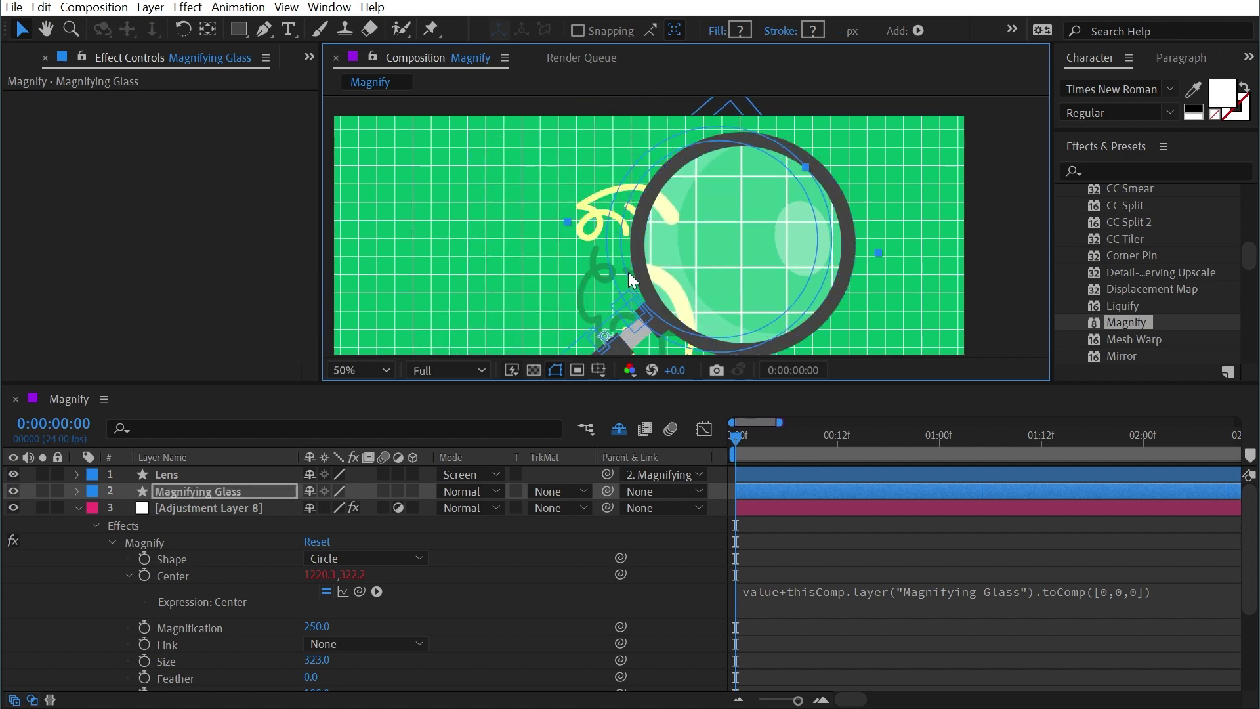
{"action": "scroll", "coordinate": [628, 272], "scroll_direction": "down", "scroll_amount": 2}
{"action": "left_click_drag", "start_coordinate": [659, 386], "coordinate": [659, 522]}
{"action": "key", "text": "w"}
{"action": "left_click_drag", "start_coordinate": [470, 436], "coordinate": [513, 262]}
{"action": "key", "text": "v"}
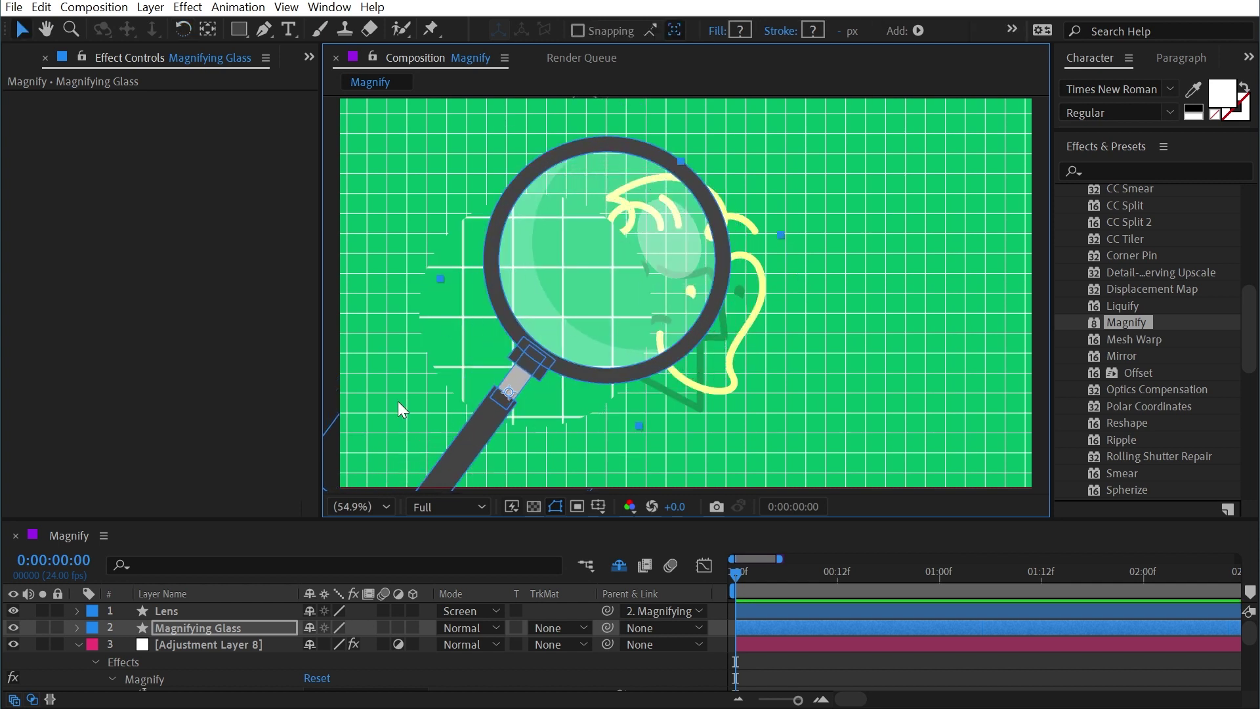
{"action": "left_click", "coordinate": [191, 644]}
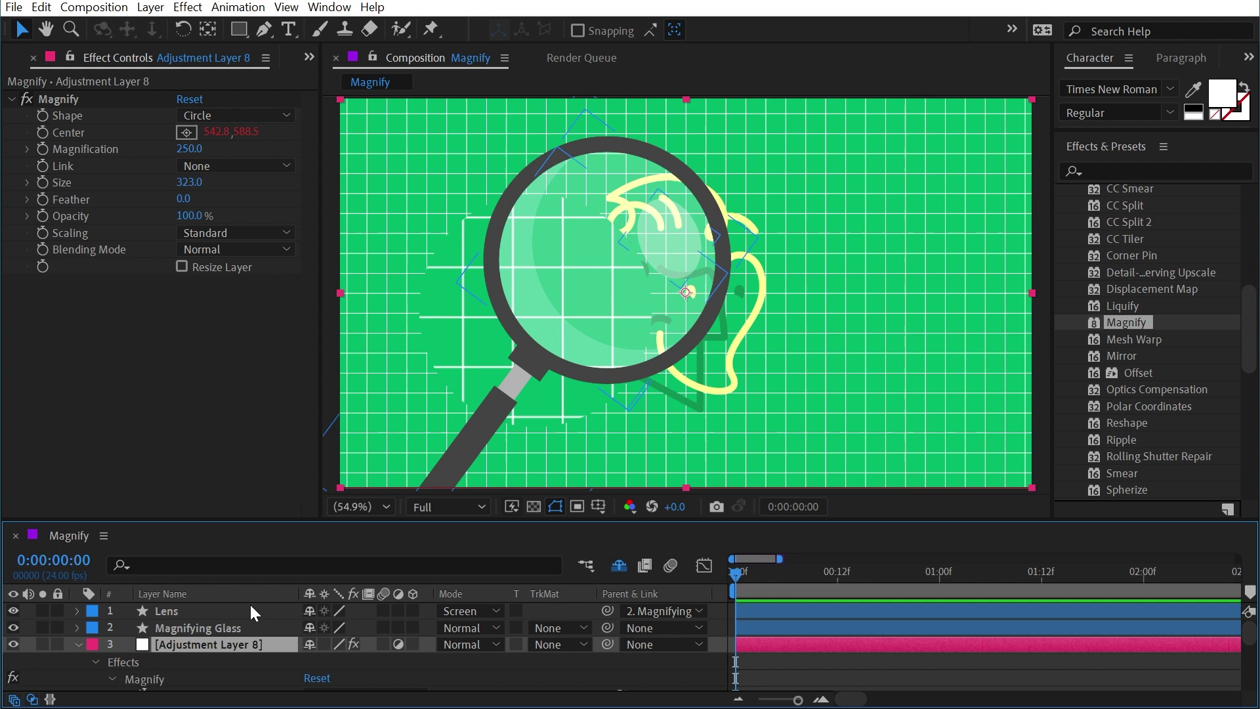
{"action": "left_click", "coordinate": [199, 627]}
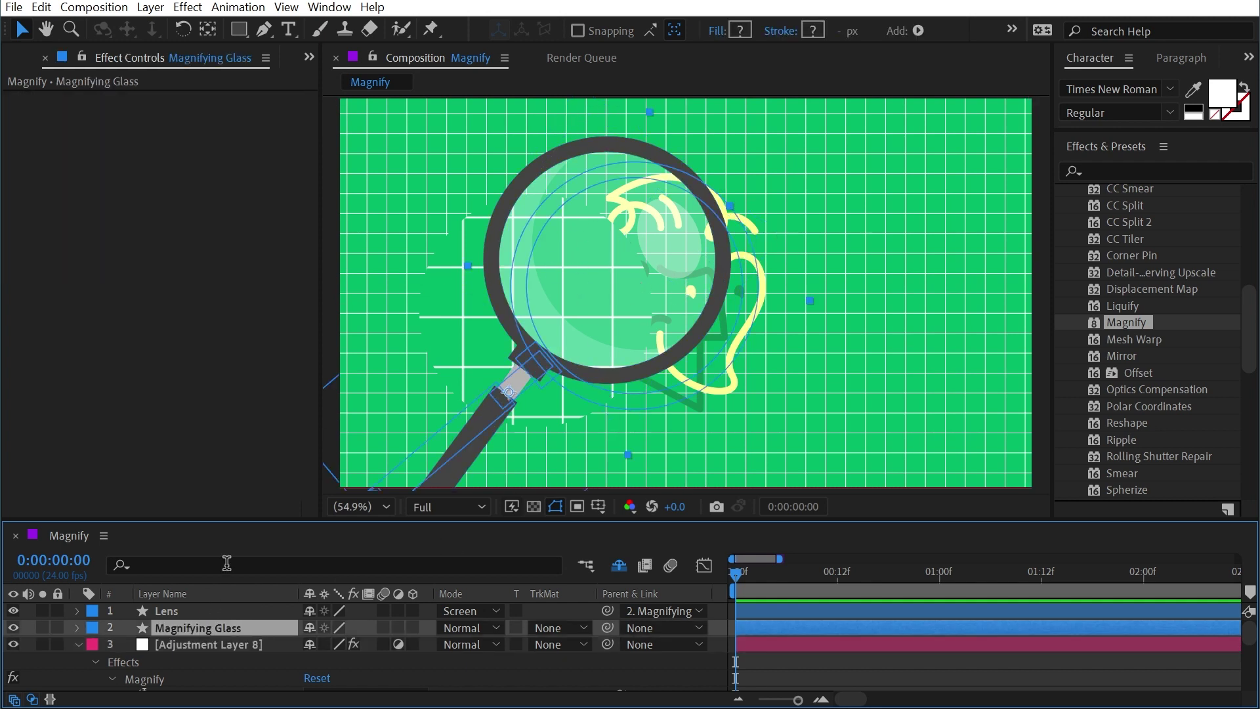
- Create a new null object named 'Magnification Center'
{"action": "left_click", "coordinate": [150, 7]}
{"action": "mouse_move", "coordinate": [281, 28]}
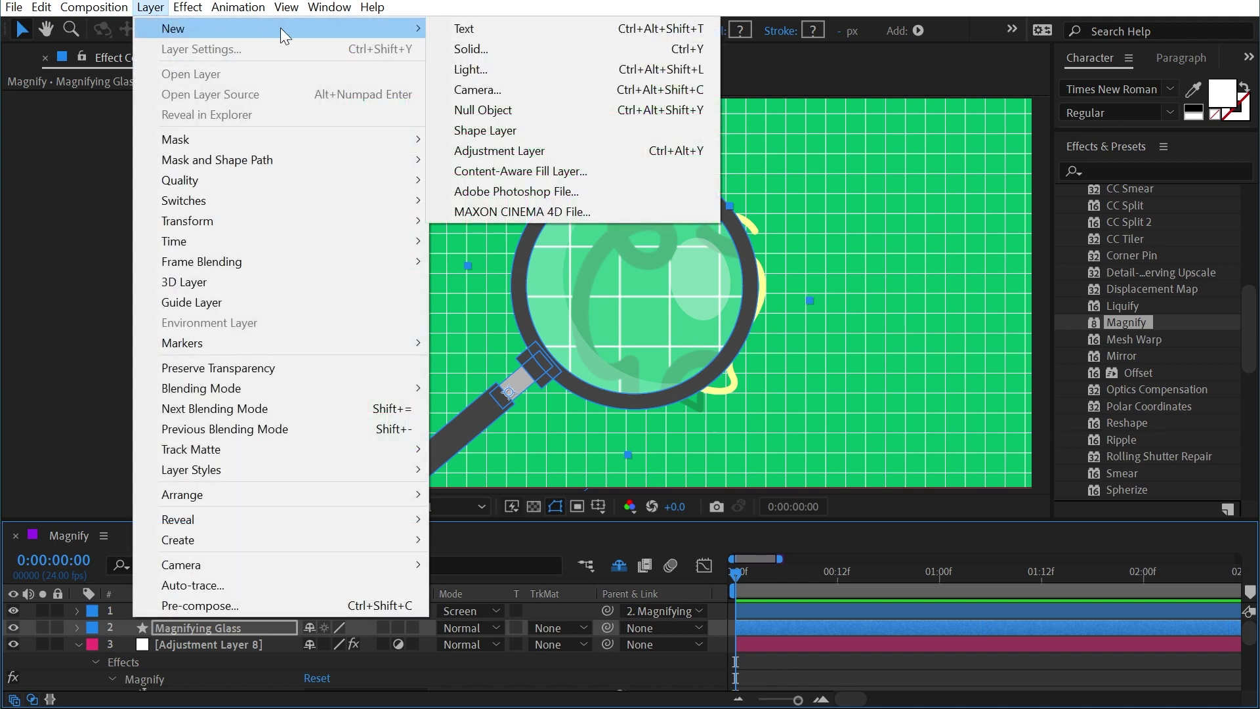
{"action": "left_click", "coordinate": [526, 109]}
{"action": "key", "text": "Return"}
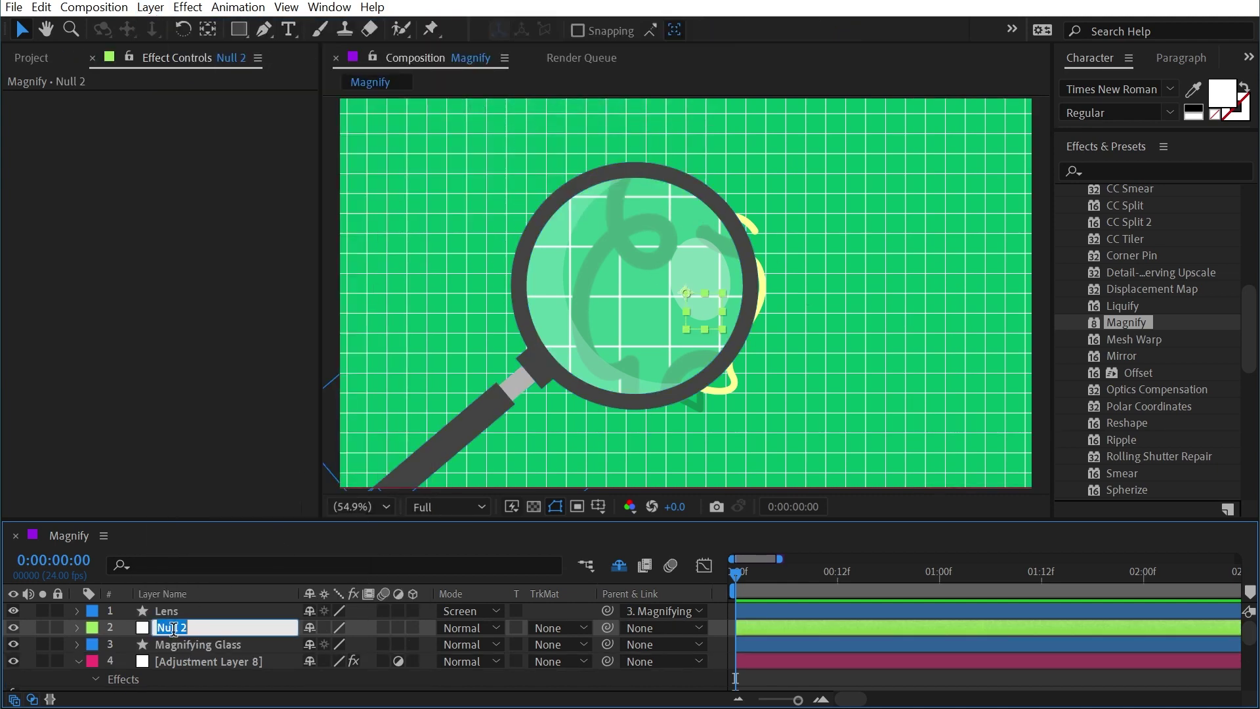
{"action": "type", "text": "Magnification Center"}
{"action": "key", "text": "Return"}
- Replace the Center expression's layer reference with the Magnification Center null
{"action": "left_click", "coordinate": [196, 644]}
{"action": "left_click_drag", "start_coordinate": [267, 521], "coordinate": [267, 376]}
{"action": "left_click", "coordinate": [893, 613]}
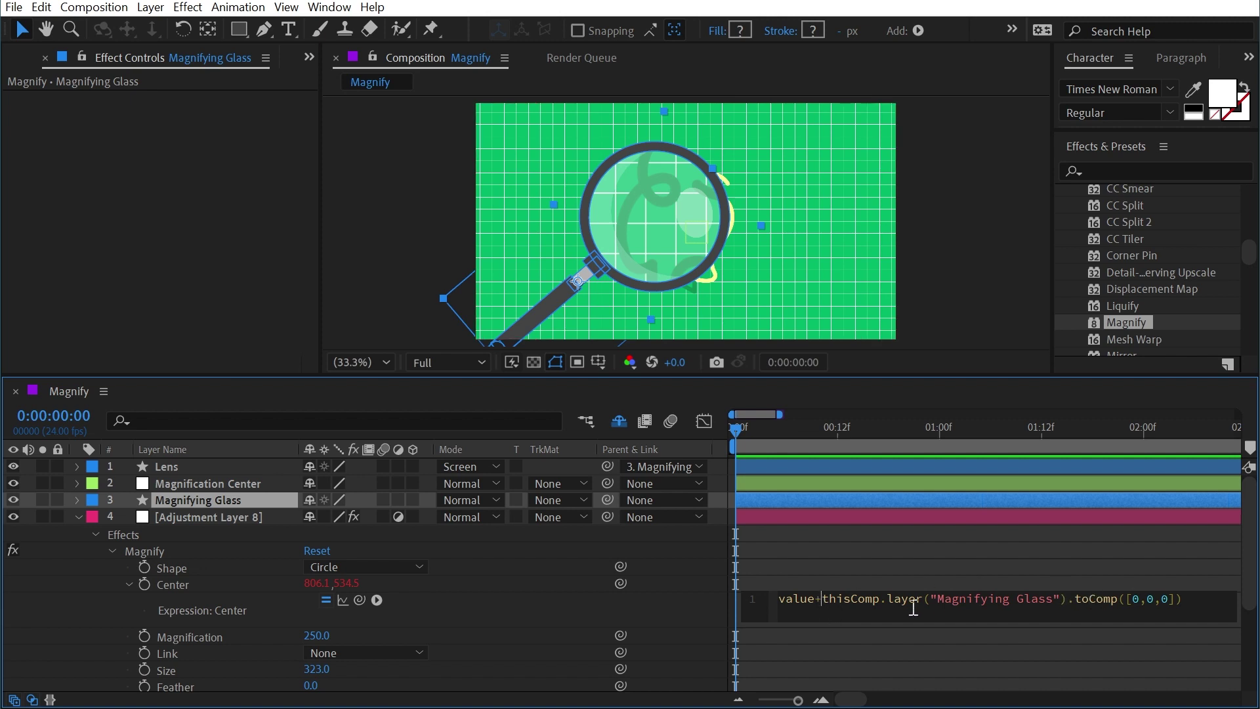
{"action": "left_click_drag", "start_coordinate": [822, 599], "coordinate": [1068, 600]}
{"action": "left_click_drag", "start_coordinate": [360, 600], "coordinate": [192, 482]}
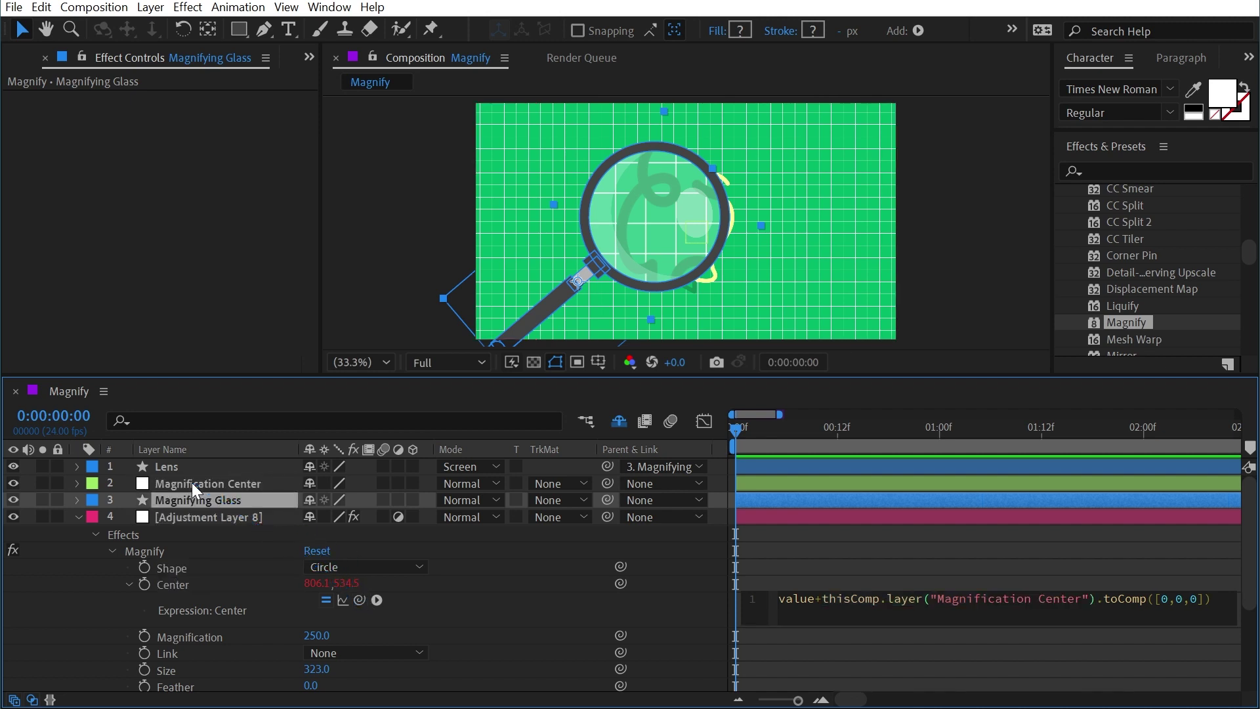
- Commit the expression and move the Magnification Center null up-left within the lens
{"action": "left_click", "coordinate": [547, 562]}
{"action": "left_click", "coordinate": [676, 222]}
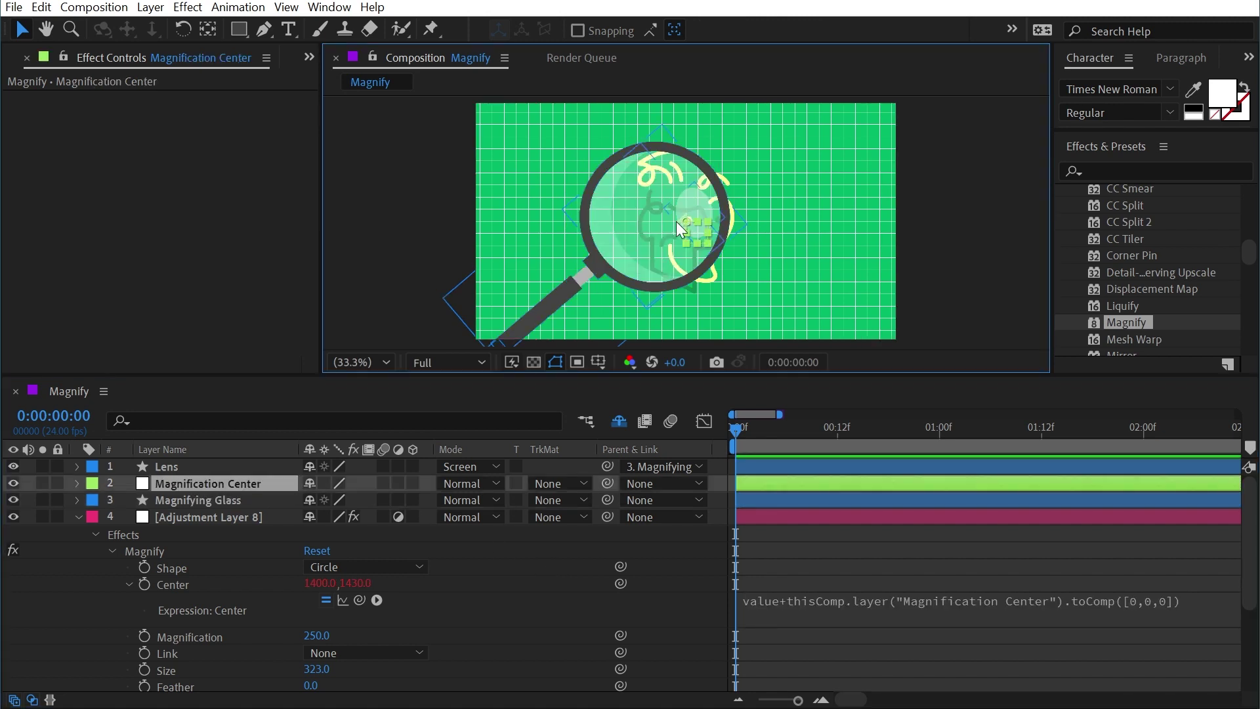
{"action": "left_click_drag", "start_coordinate": [687, 221], "coordinate": [659, 203]}
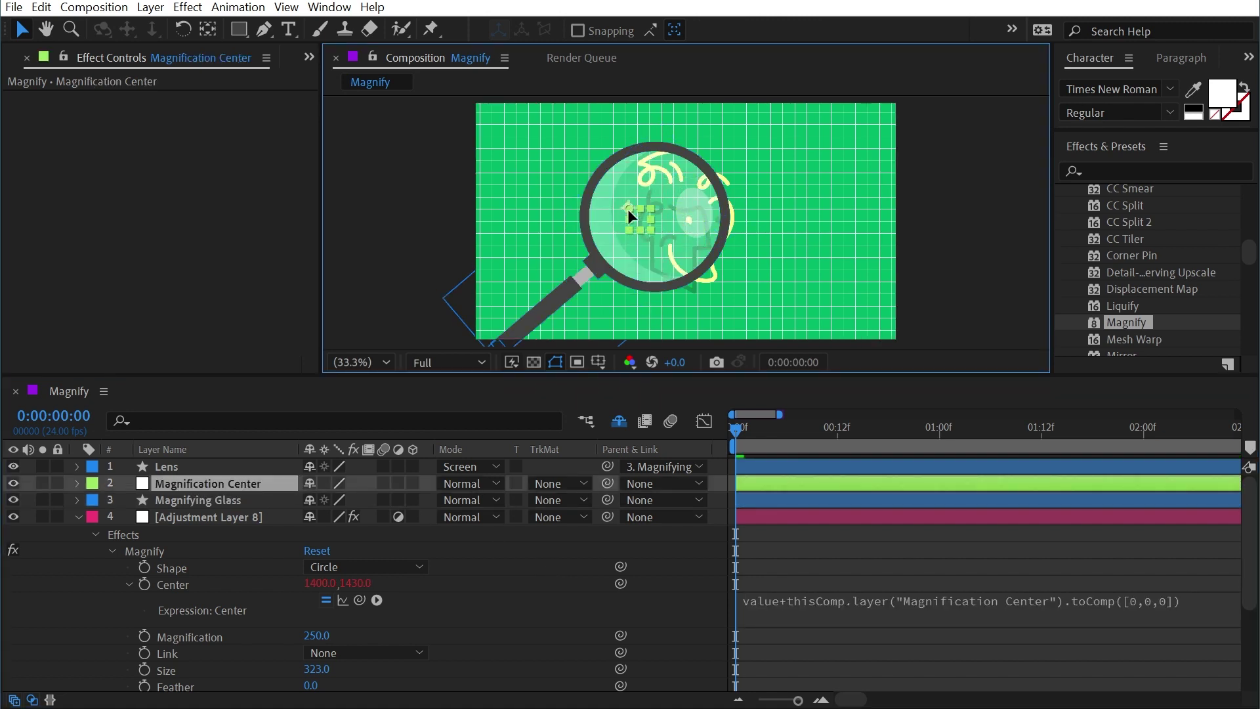
- Set the Magnify Center offset values to 0, 0
{"action": "left_click", "coordinate": [313, 583]}
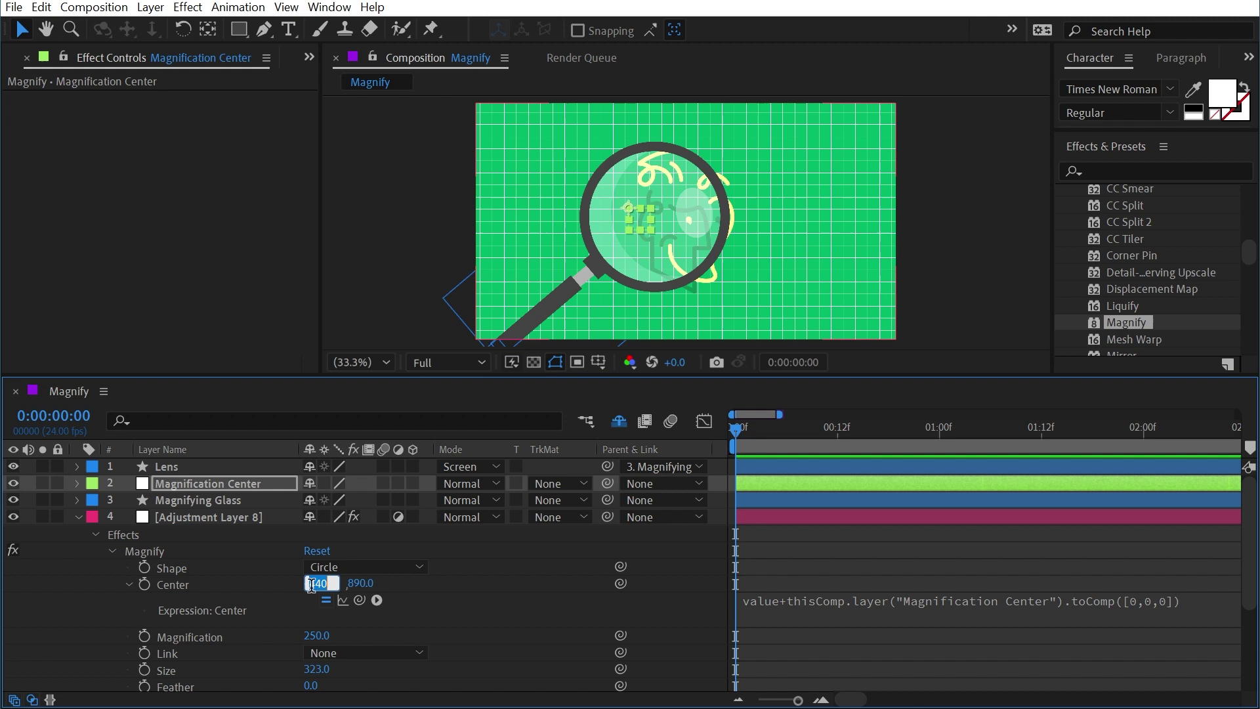
{"action": "type", "text": "0"}
{"action": "key", "text": "Tab"}
{"action": "type", "text": "0"}
{"action": "key", "text": "Return"}
- Centre the null in the lens and parent it to Magnifying Glass
{"action": "left_click", "coordinate": [628, 211]}
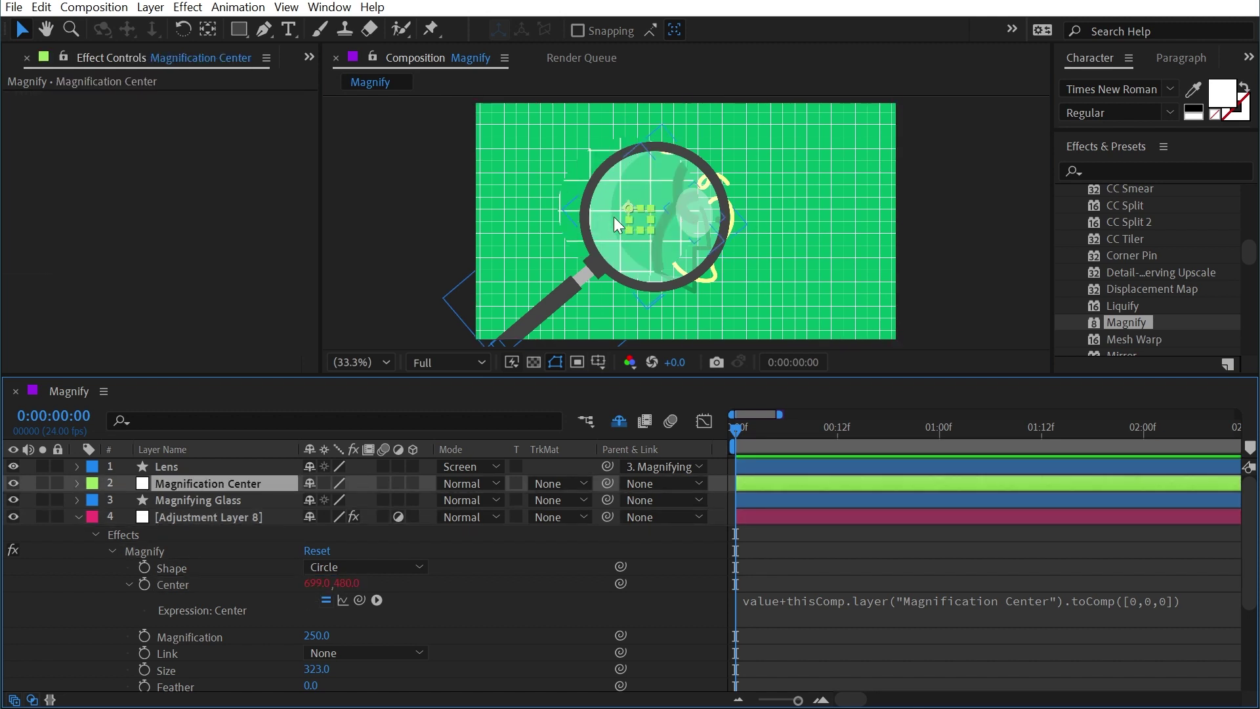
{"action": "left_click_drag", "start_coordinate": [632, 209], "coordinate": [653, 218]}
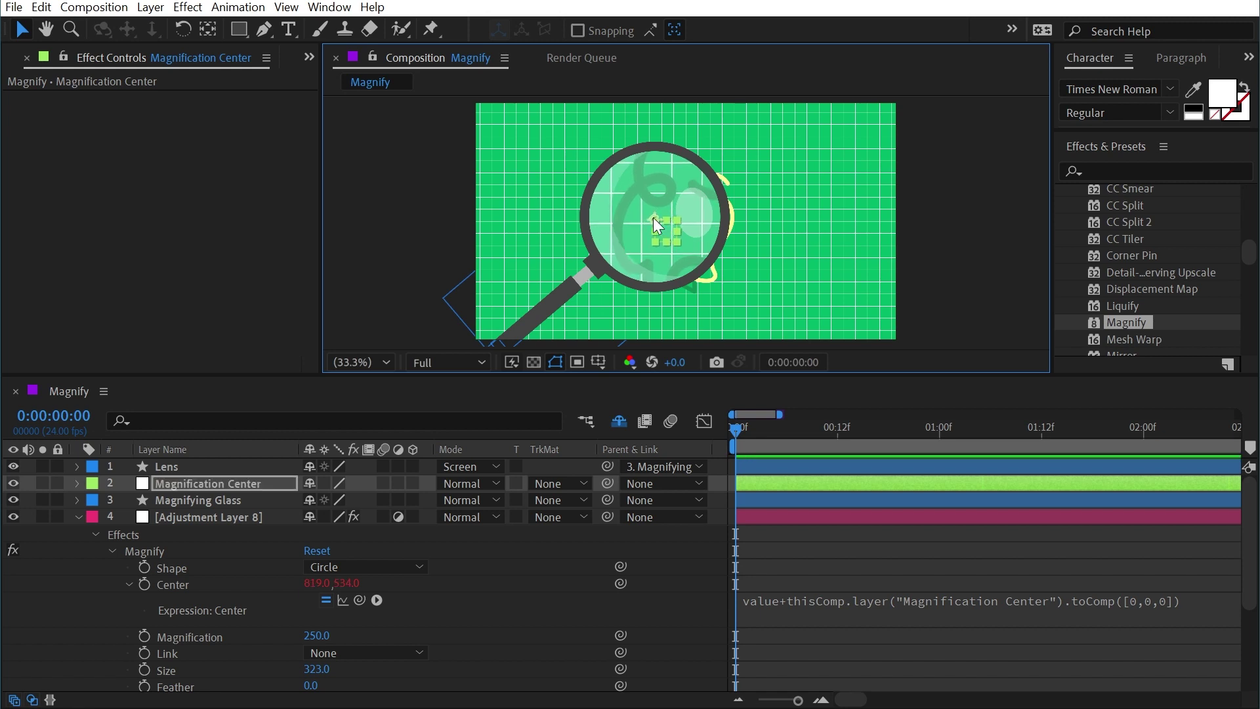
{"action": "left_click", "coordinate": [232, 489]}
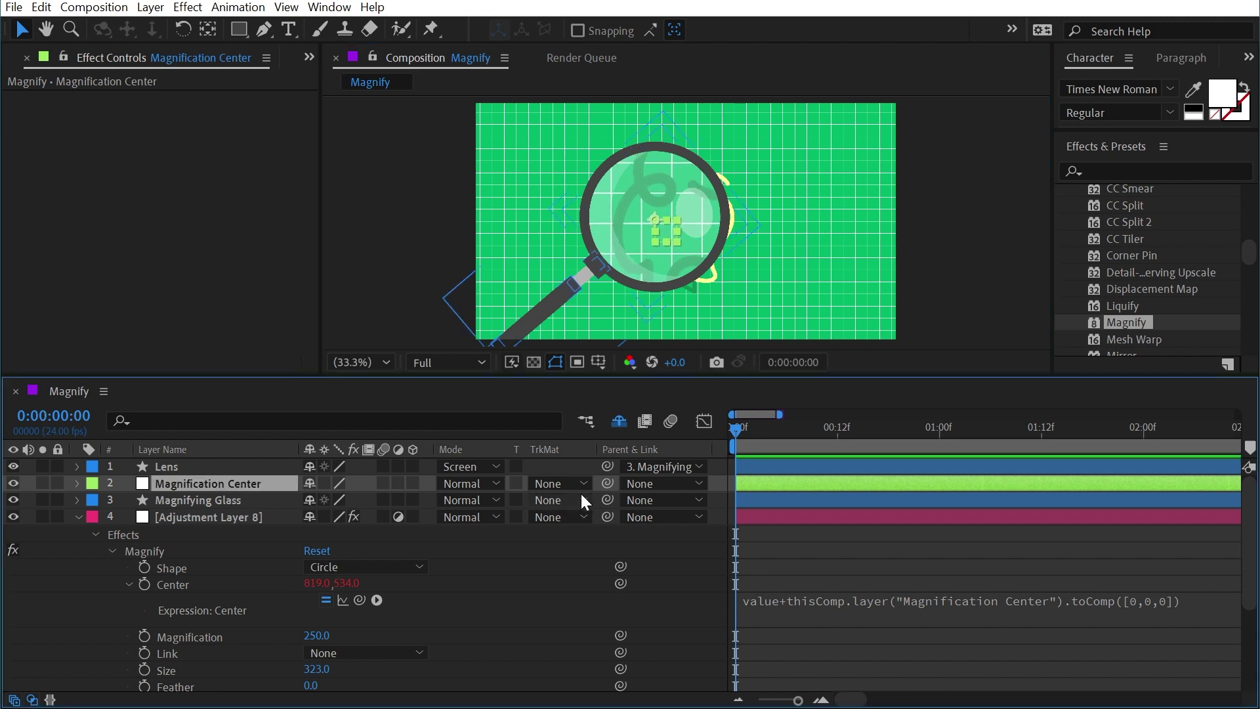
{"action": "left_click_drag", "start_coordinate": [608, 484], "coordinate": [219, 497]}
- Rotate and reposition the magnifying glass to test that the null follows
{"action": "left_click", "coordinate": [219, 497]}
{"action": "key", "text": "w"}
{"action": "mouse_move", "coordinate": [551, 306]}
{"action": "left_mouse_down"}
{"action": "mouse_move", "coordinate": [569, 306]}
{"action": "mouse_move", "coordinate": [551, 299]}
{"action": "left_mouse_up"}
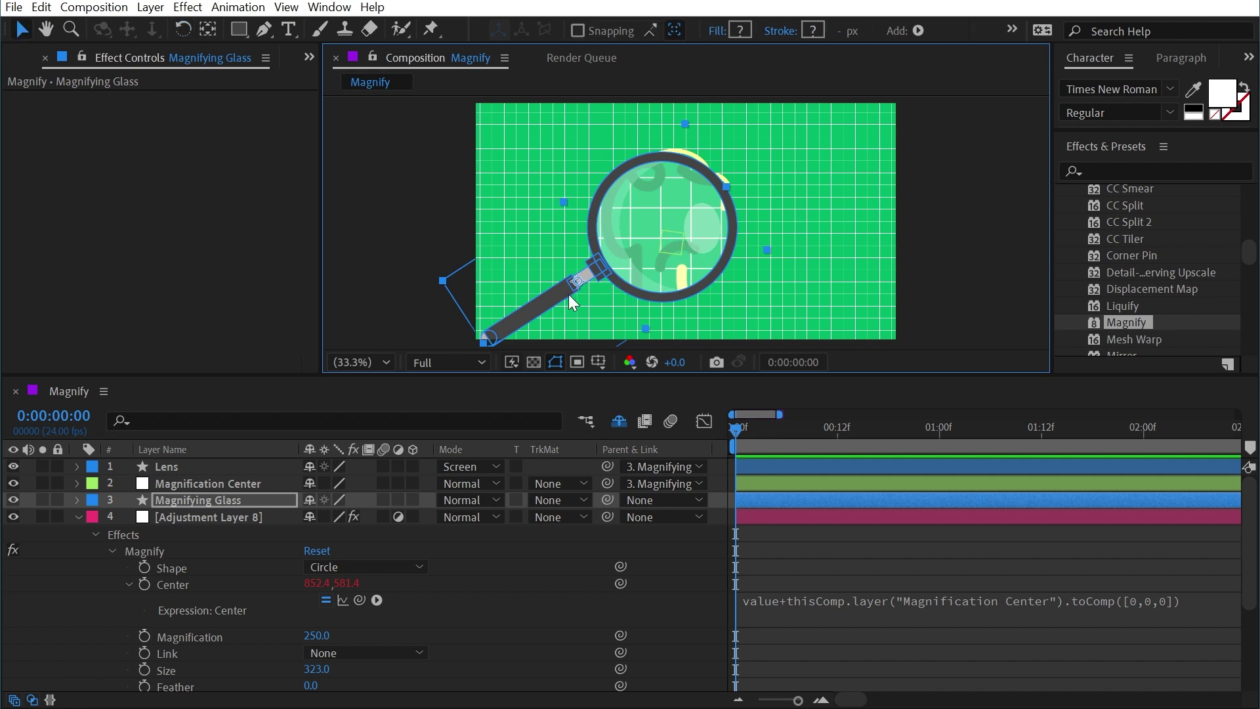
{"action": "mouse_move", "coordinate": [571, 302]}
{"action": "left_mouse_down"}
{"action": "mouse_move", "coordinate": [634, 274]}
{"action": "mouse_move", "coordinate": [565, 282]}
{"action": "left_mouse_up"}
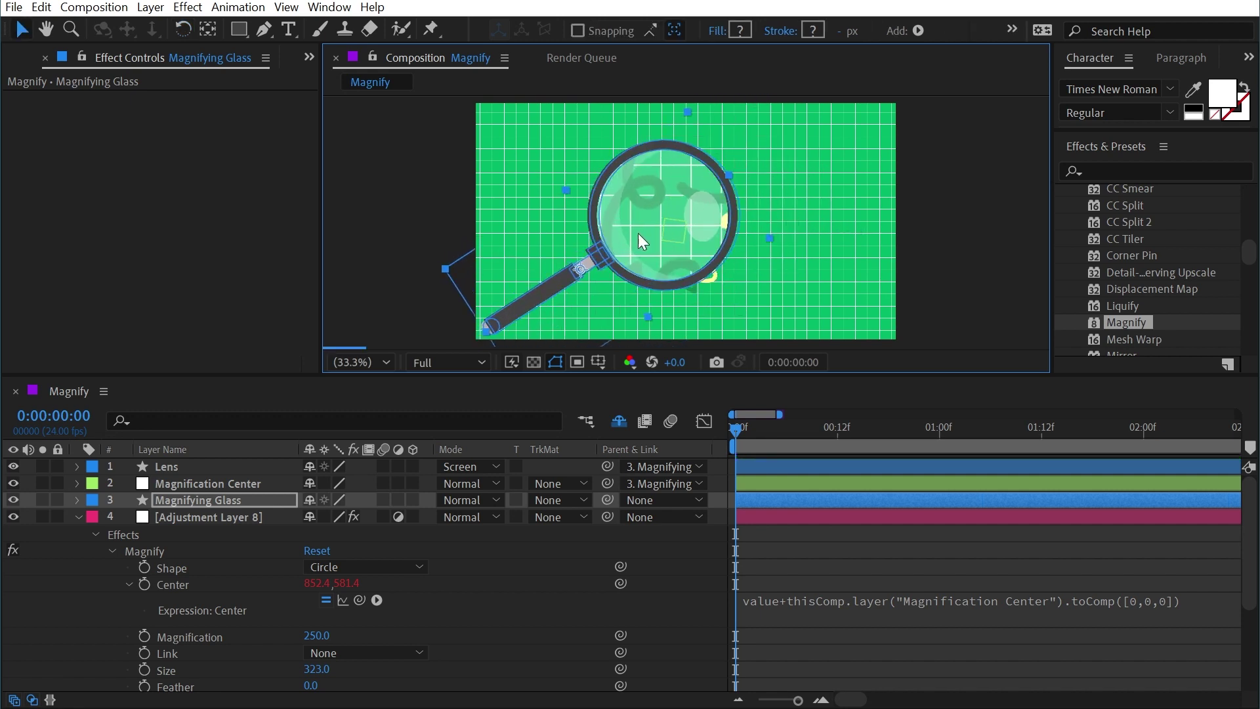
- Fit the composition to the enlarged viewer, move the glass right and scale it down
{"action": "left_click_drag", "start_coordinate": [602, 375], "coordinate": [601, 581]}
{"action": "key", "text": "shift+/"}
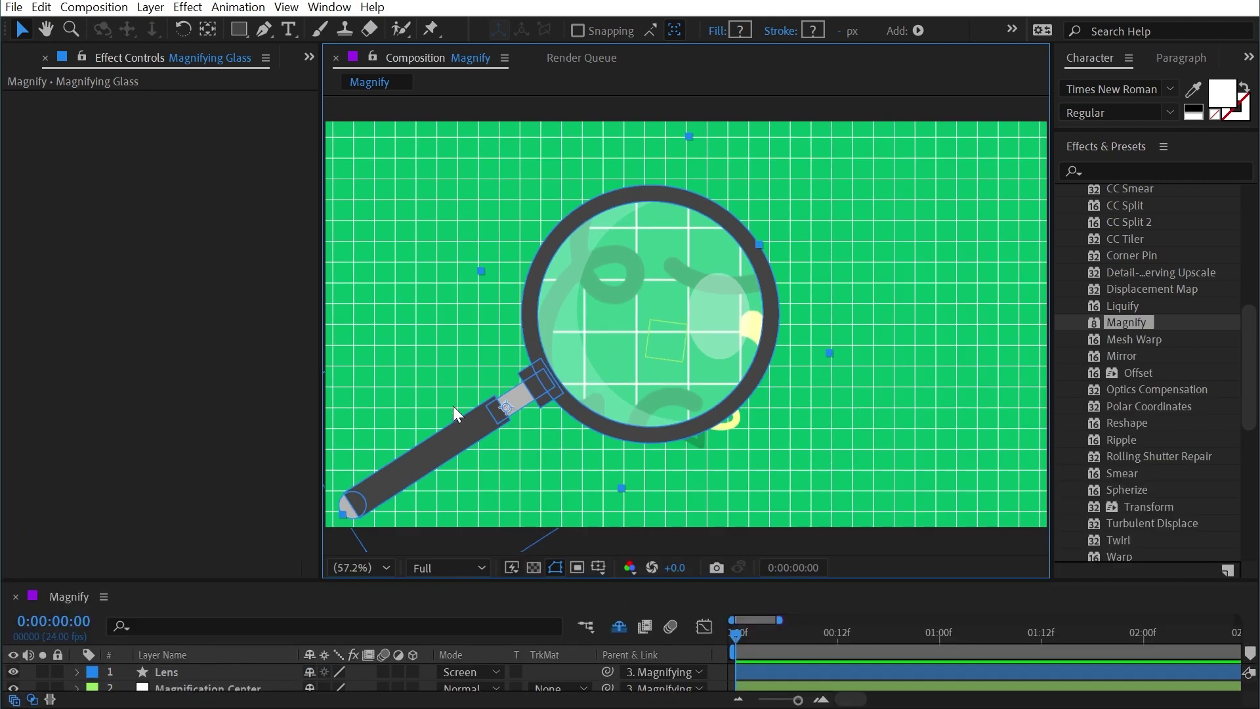
{"action": "left_click_drag", "start_coordinate": [452, 405], "coordinate": [479, 368]}
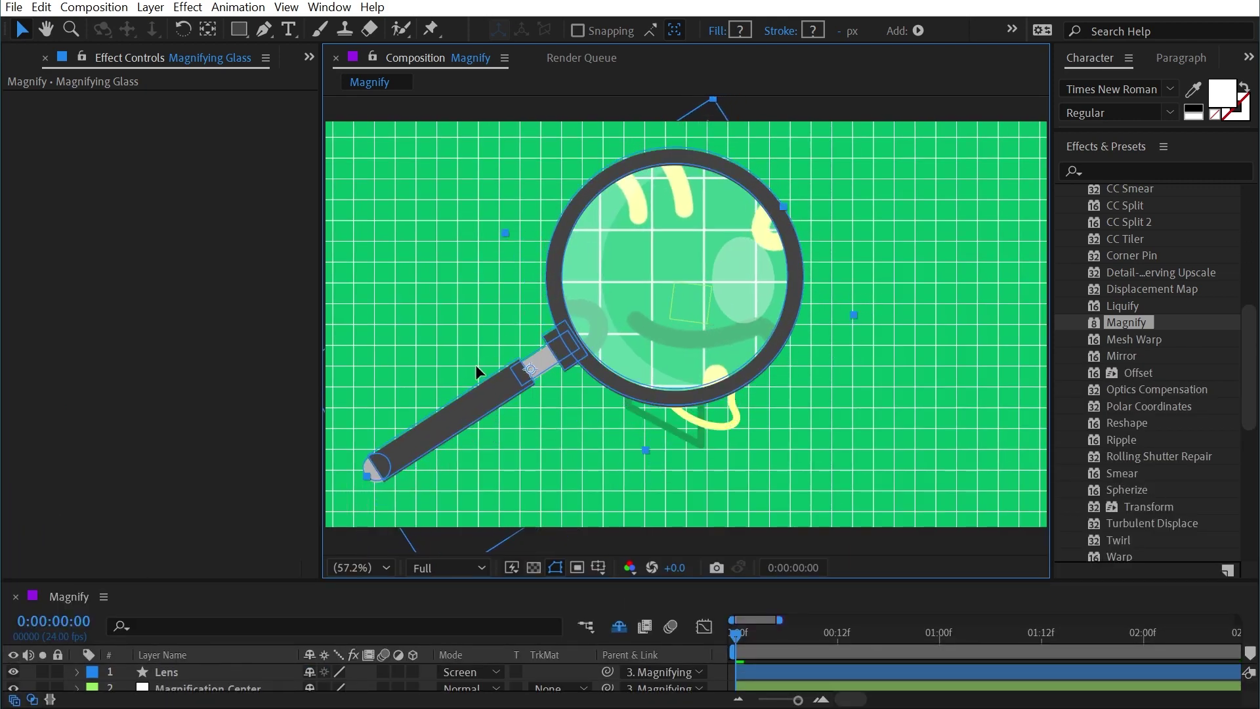
{"action": "left_click_drag", "start_coordinate": [364, 474], "coordinate": [428, 433]}
{"action": "left_click", "coordinate": [187, 688]}
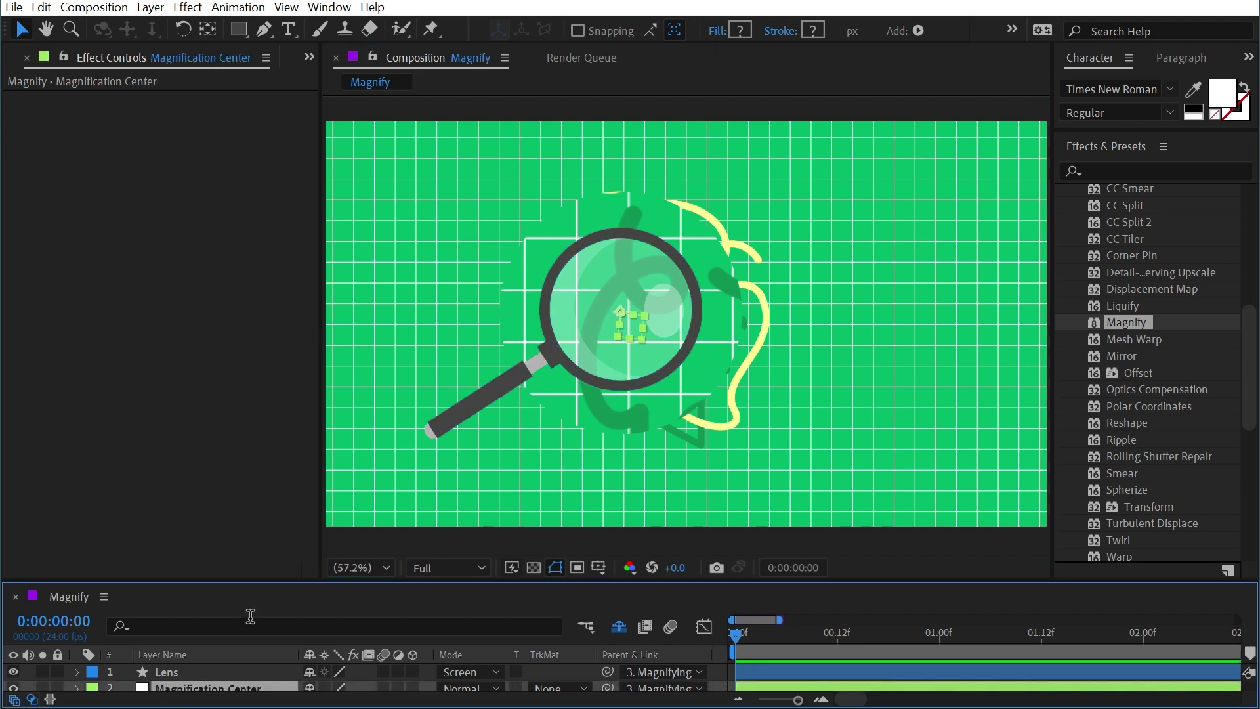
- Lower Adjustment Layer 8's Magnify Size to 216 and drag the glass to verify tracking
{"action": "left_click_drag", "start_coordinate": [260, 591], "coordinate": [261, 597]}
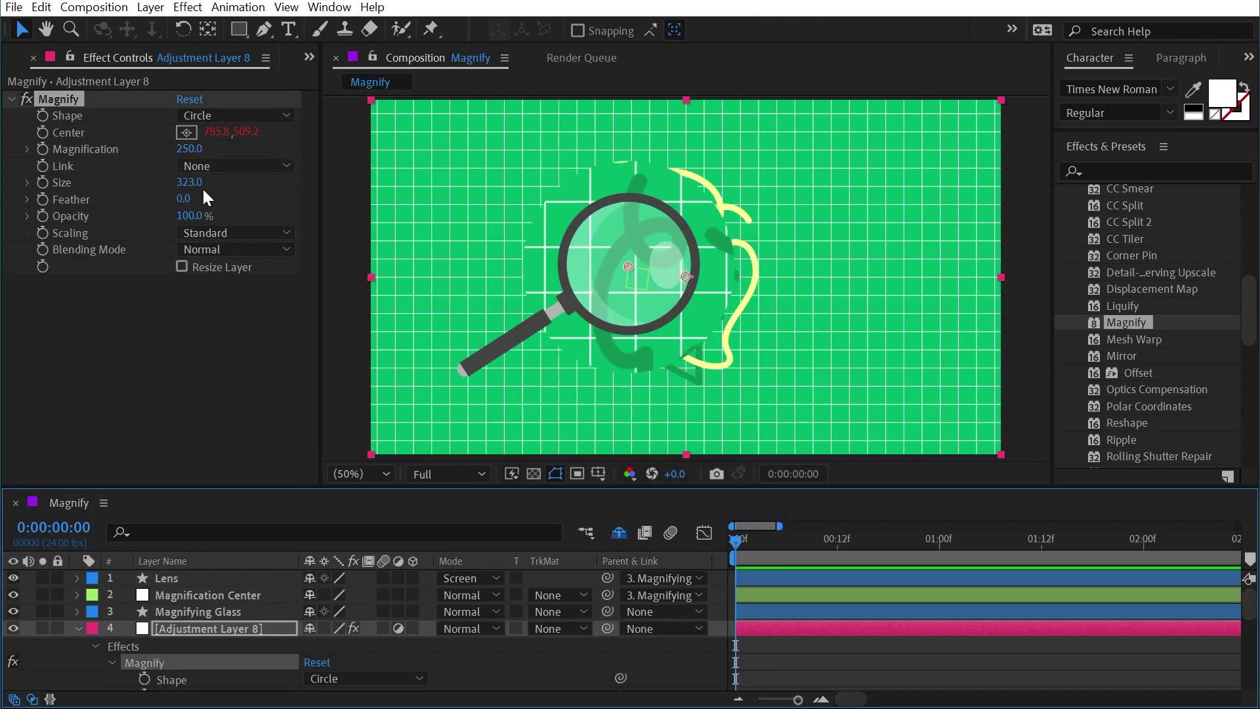
{"action": "left_click_drag", "start_coordinate": [200, 183], "coordinate": [153, 178]}
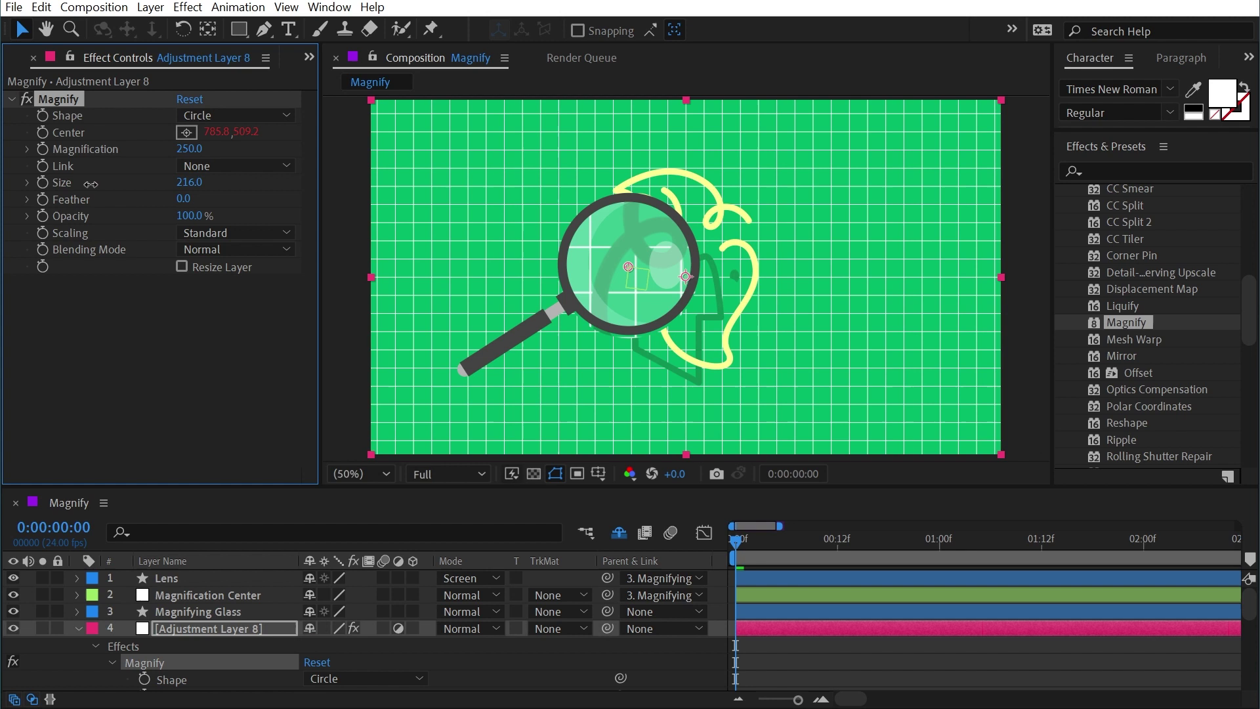
{"action": "left_click", "coordinate": [628, 258]}
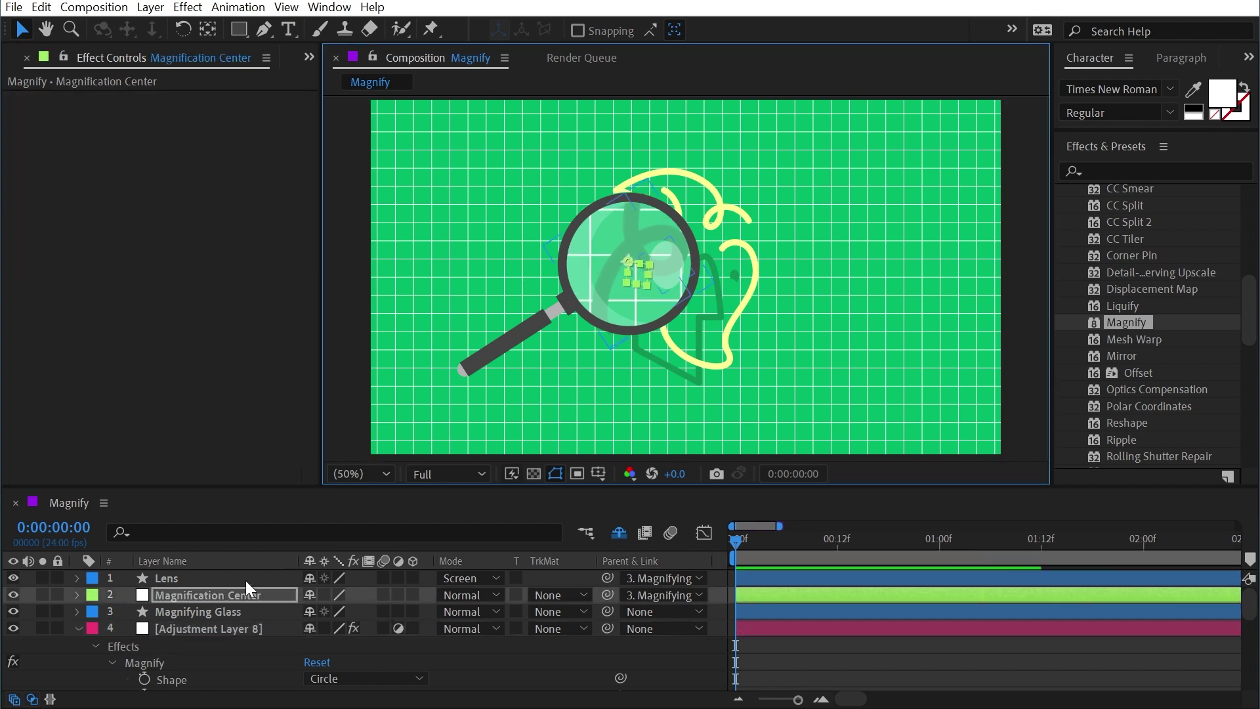
{"action": "left_click", "coordinate": [207, 610]}
{"action": "left_click_drag", "start_coordinate": [553, 326], "coordinate": [593, 309]}
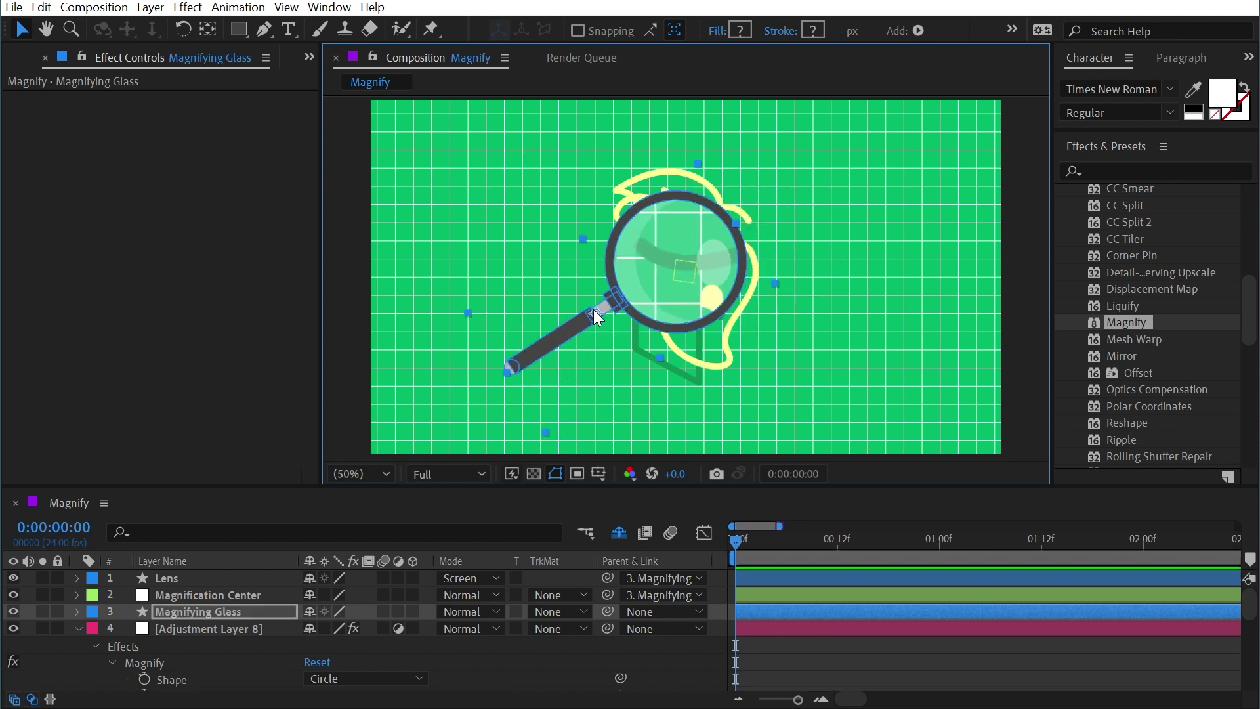